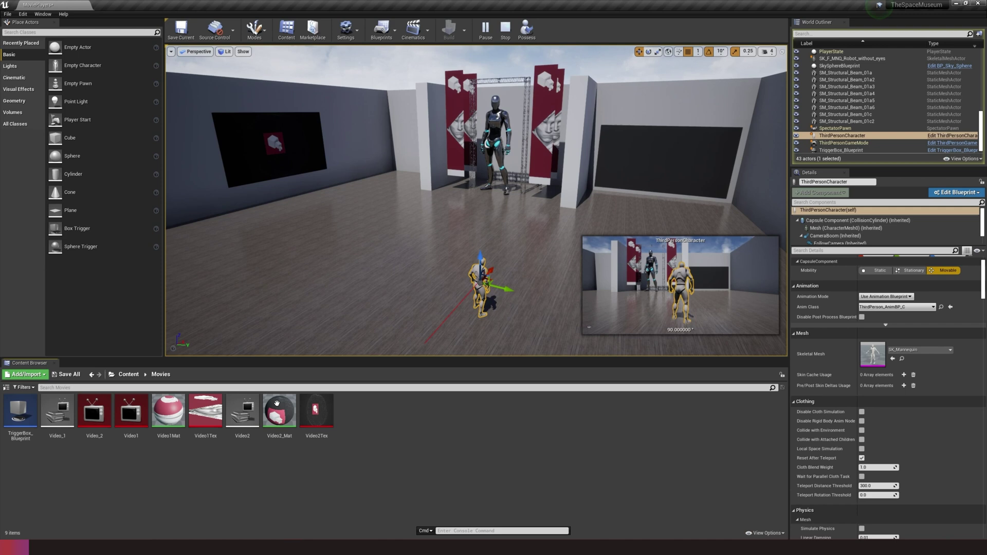
Stop the running simulation of the level
right_drag(344, 234, 362, 224)
key(w)
key(s)
key(s)
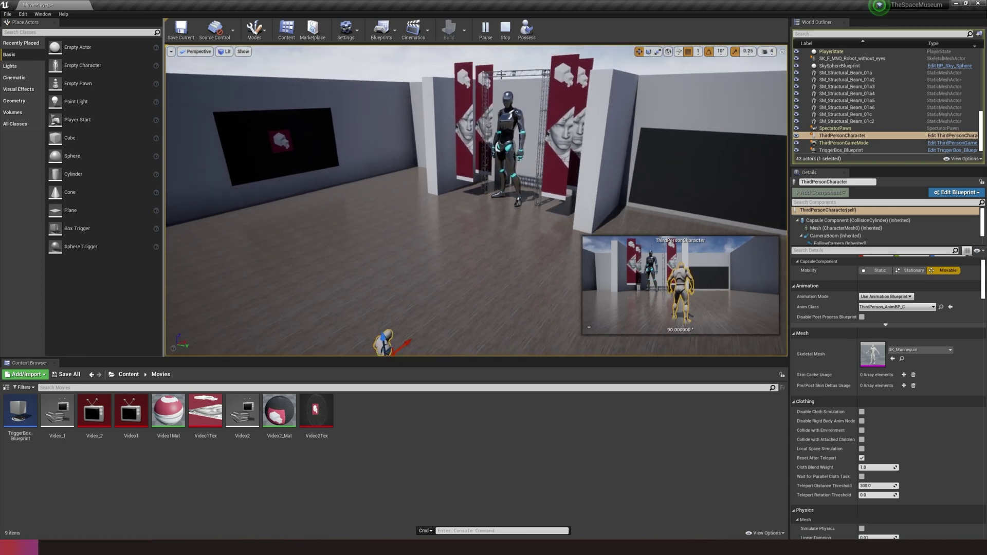
click(510, 35)
Play the level in the selected viewport and walk the character up to the wall screen showing the logo
click(501, 30)
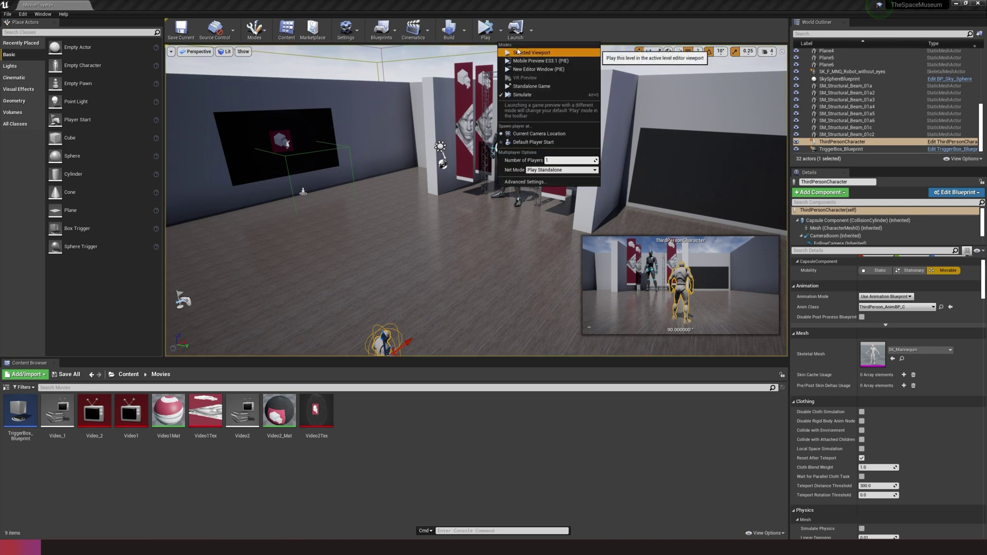
click(517, 52)
key(w)
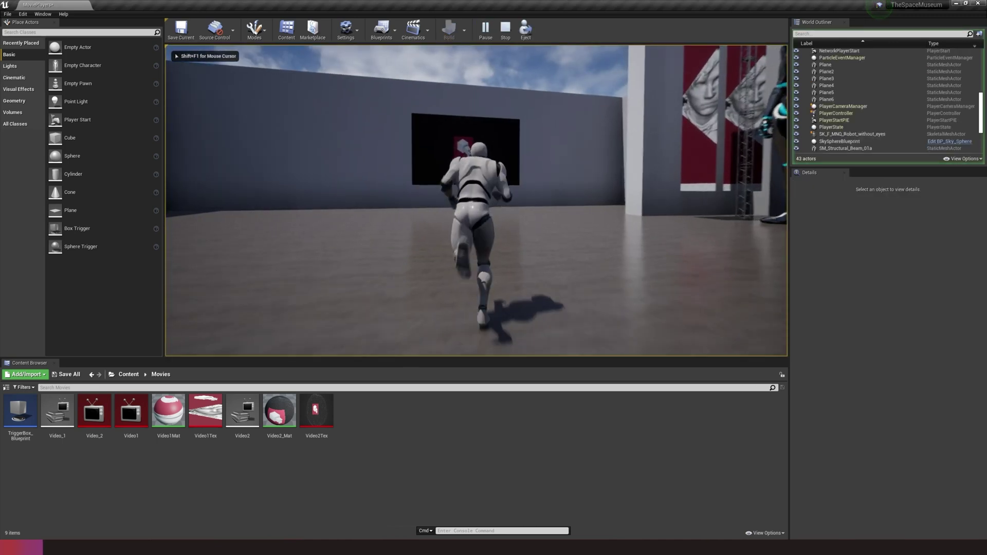
key(d)
key(w)
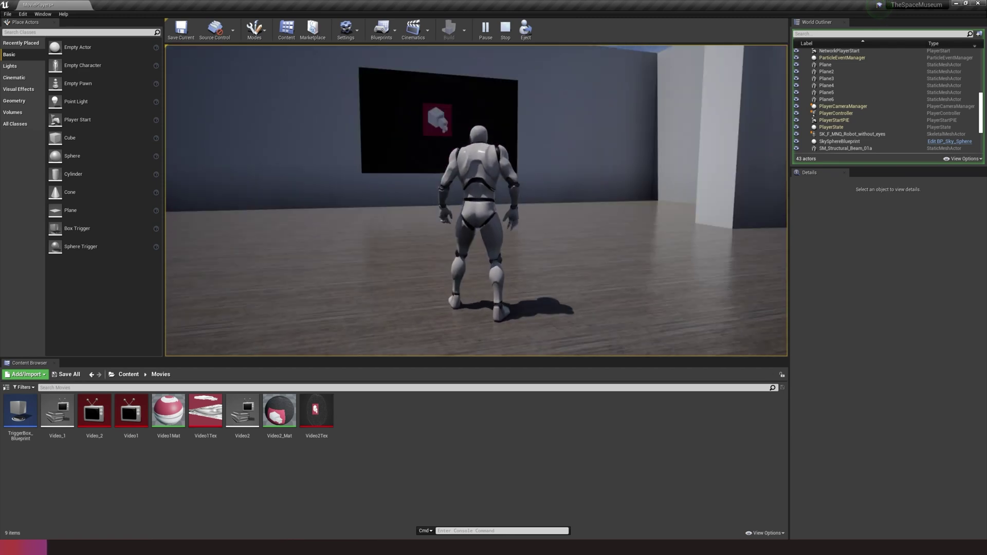
key(w)
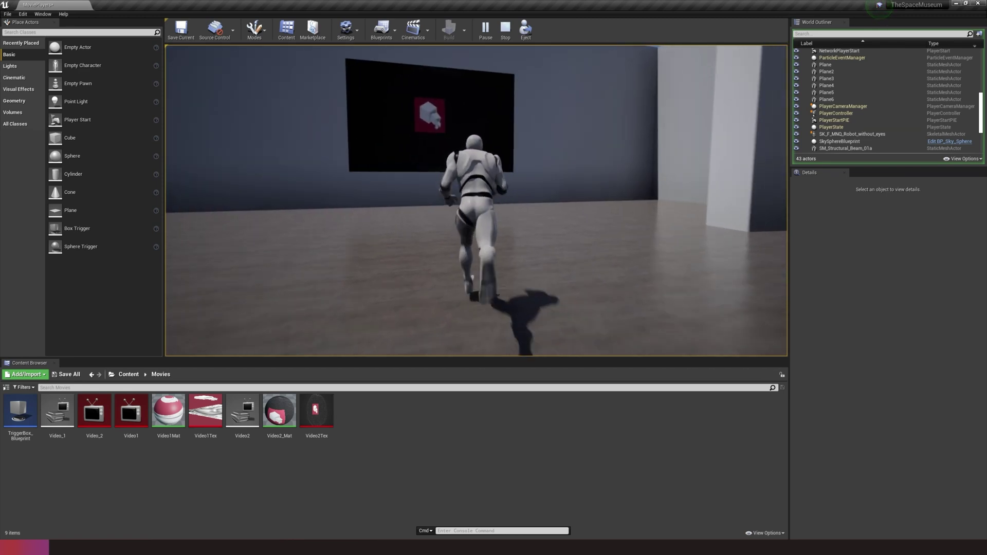
key(w)
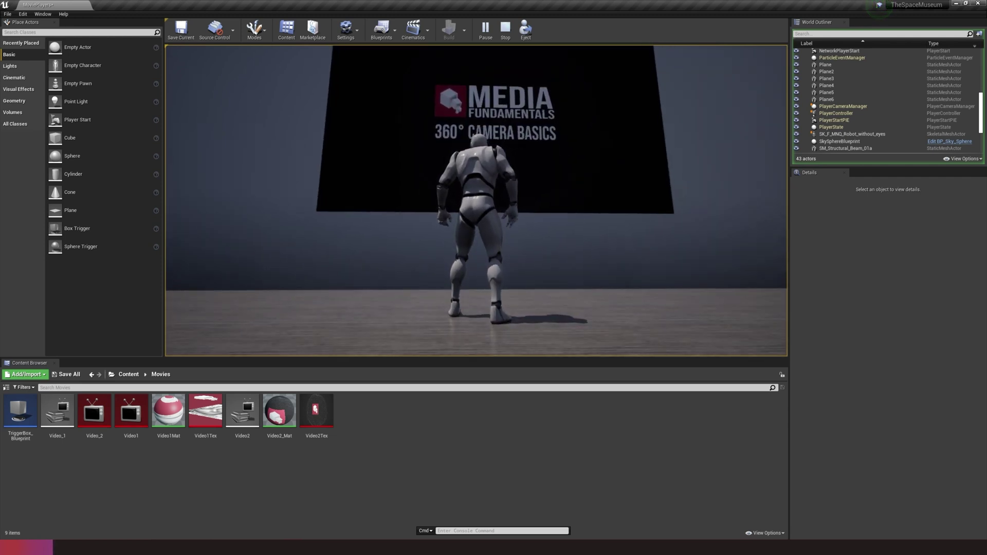
Move the character away from and back to the wall screen to check how its video playback responds
key(s)
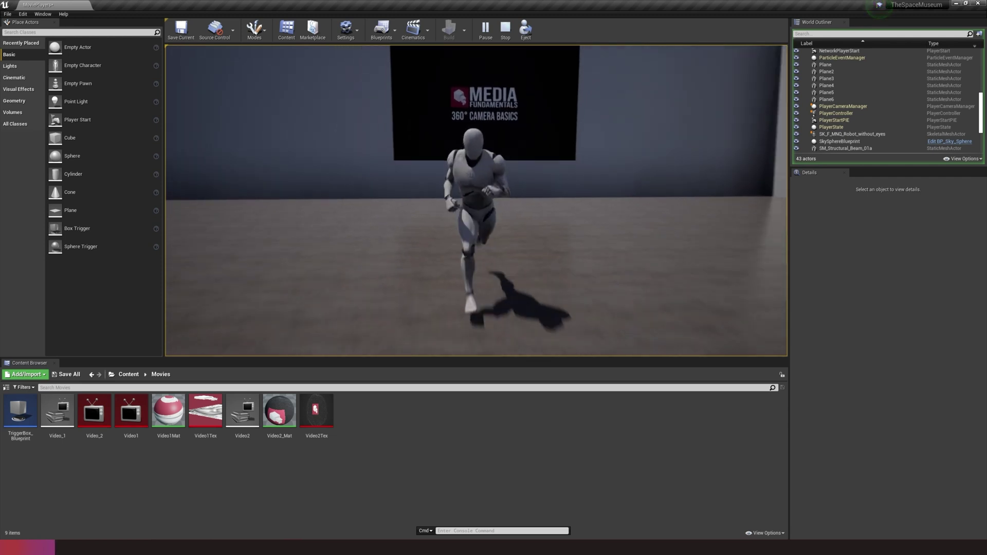
key(a)
key(w)
key(d)
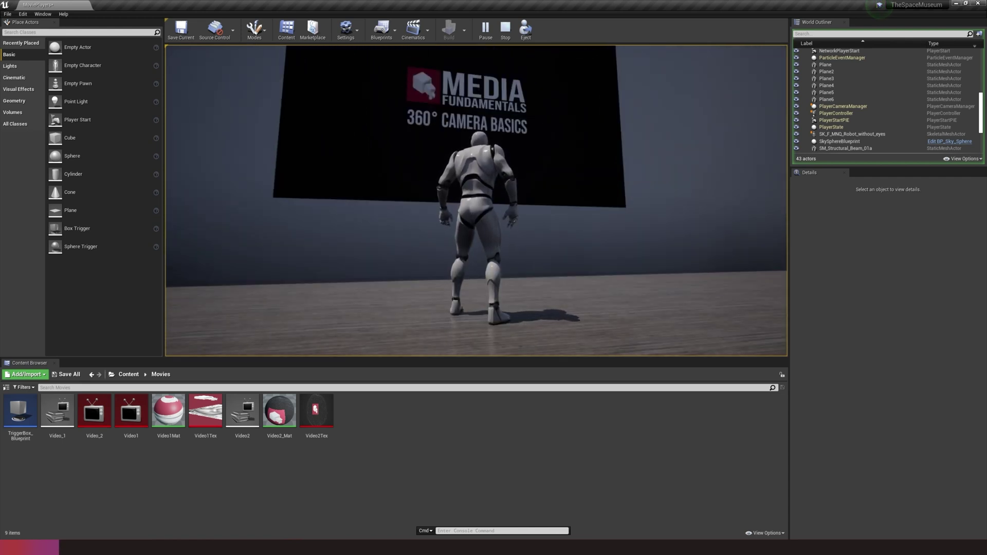
key(d)
key(s)
key(w)
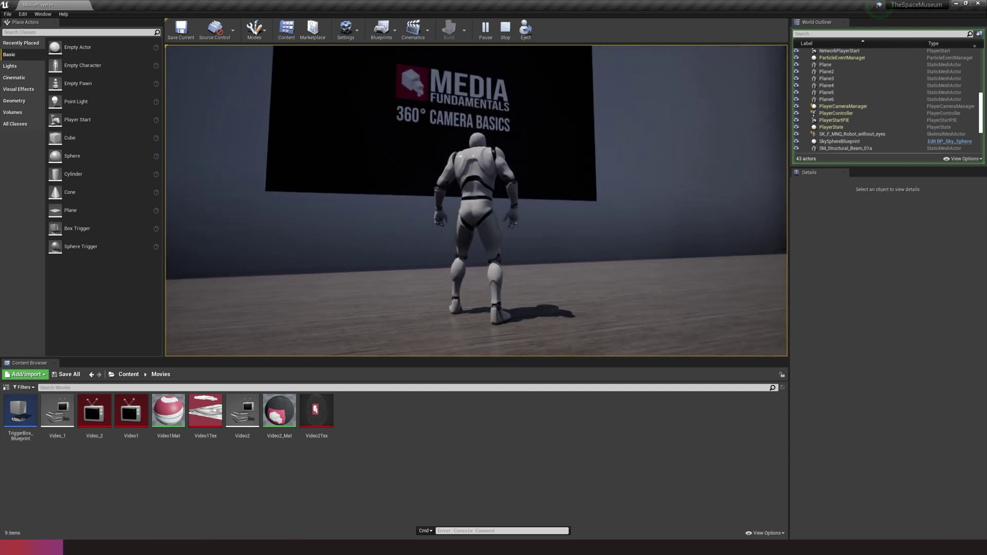
key(a)
key(a)
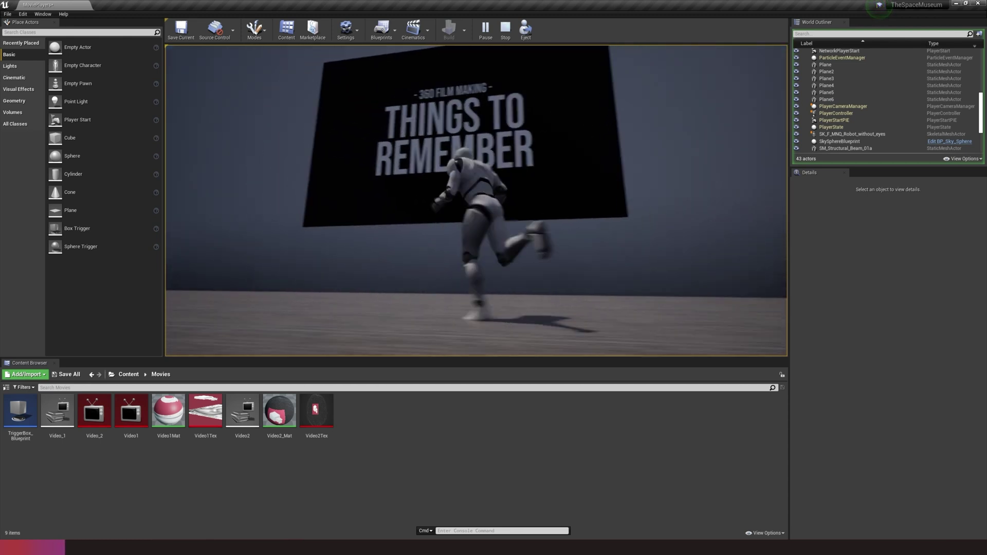
Run the character through the gallery past the robot statue and the blank screen, and end the play session
key(d)
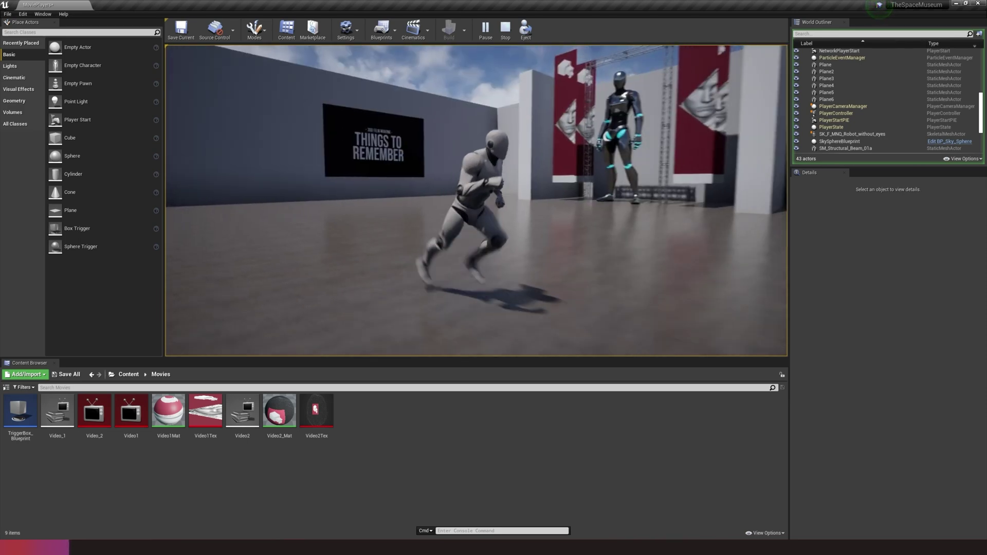
key(w)
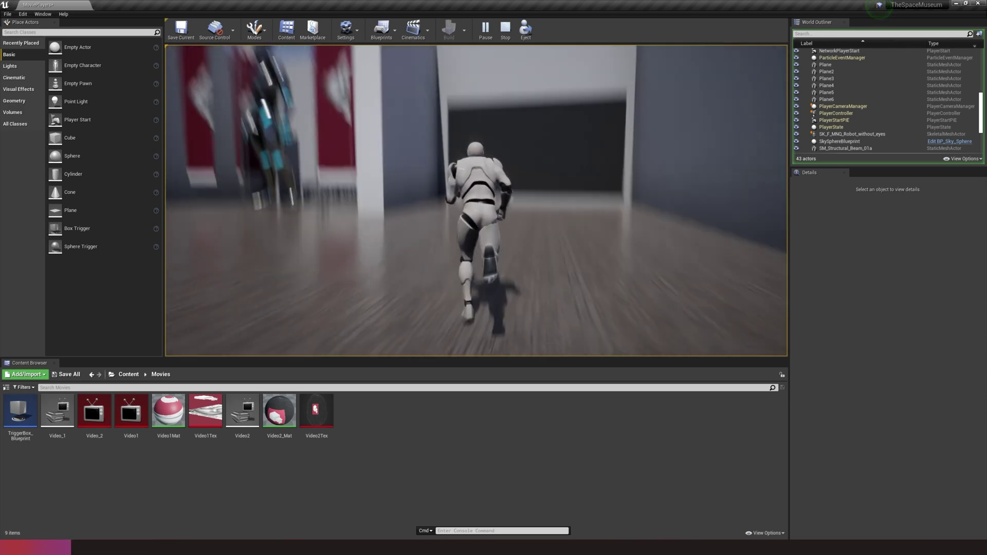
key(w)
key(a)
key(w)
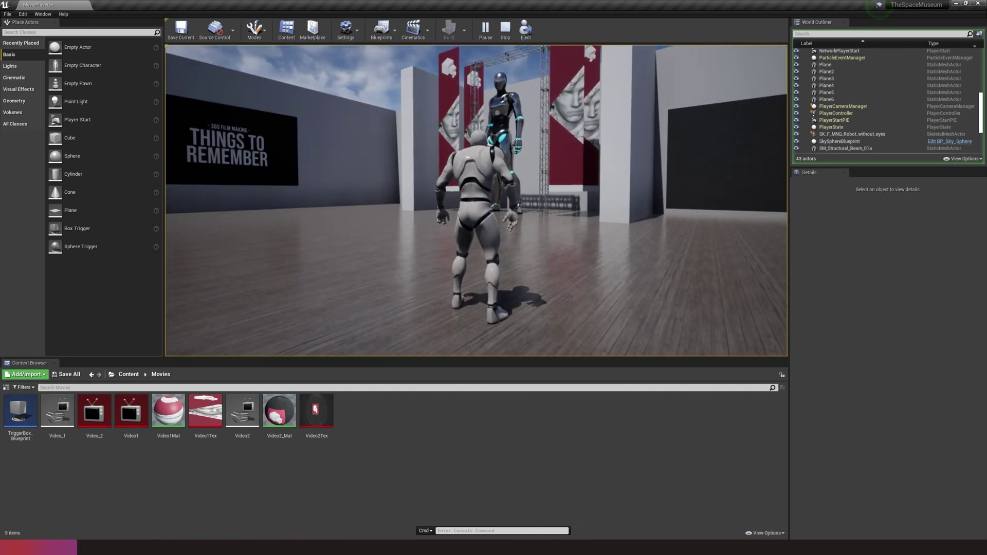
key(Escape)
right_drag(476, 201, 488, 181)
key(s)
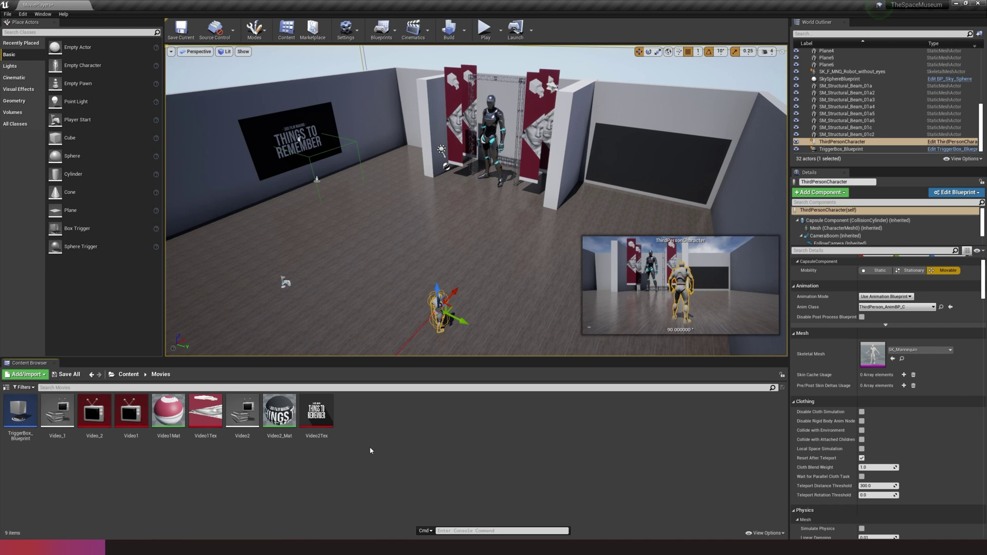
Import the "VR Headset rotate 360.avi" video from the Desktop into the Movies folder
click(200, 547)
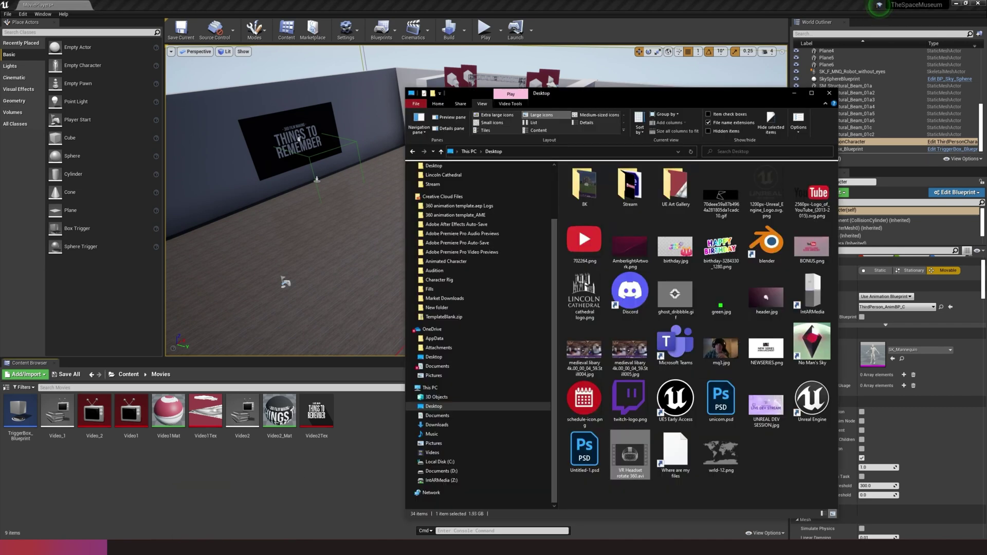
drag(638, 469, 377, 433)
click(792, 94)
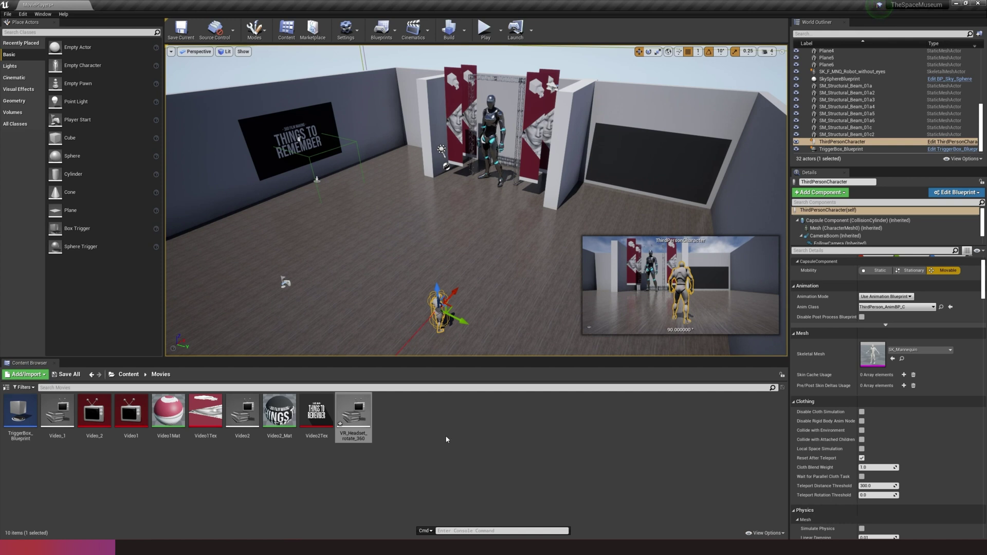
Create an empty File Media Source in the Movies folder, and delete it after viewing its settings
right_click(423, 419)
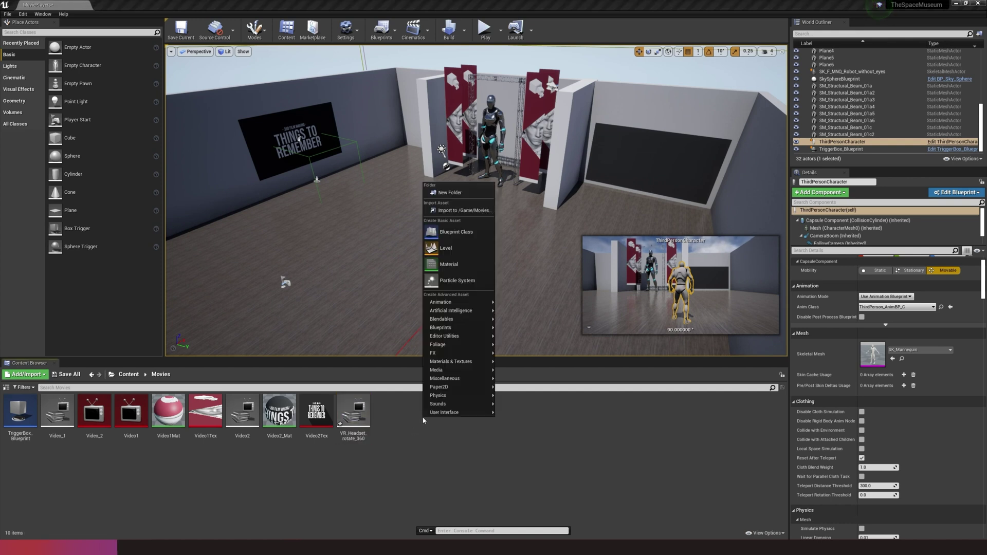
mouse_move(447, 371)
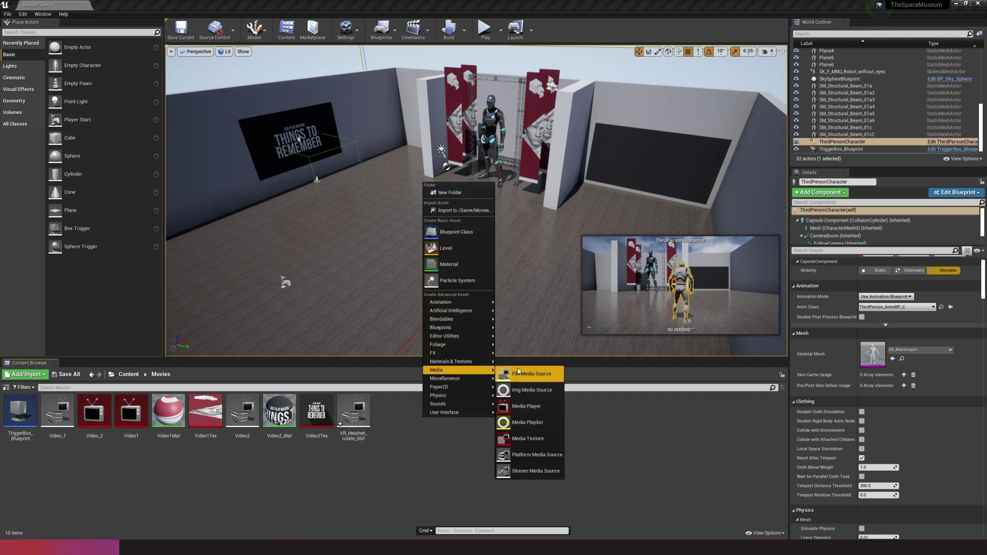
click(521, 374)
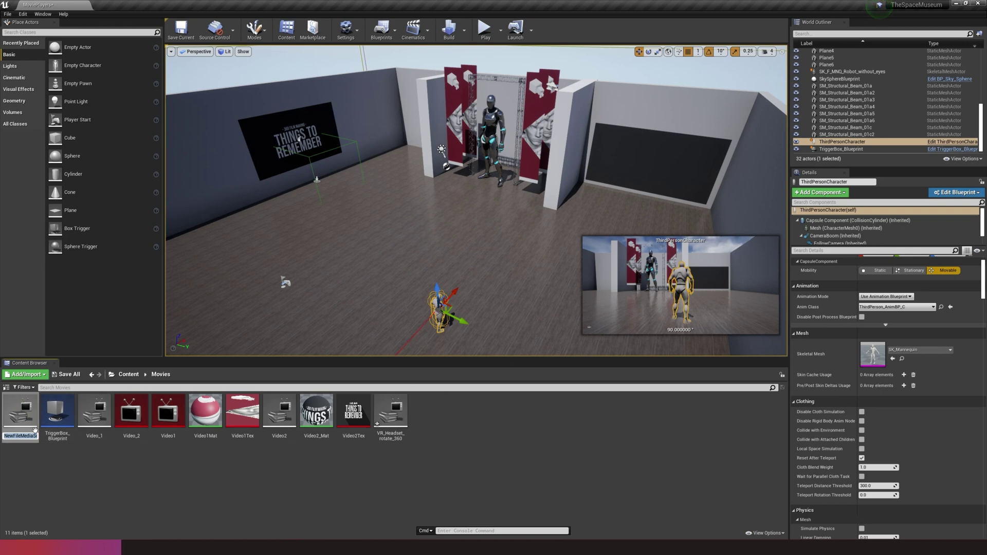
key(Return)
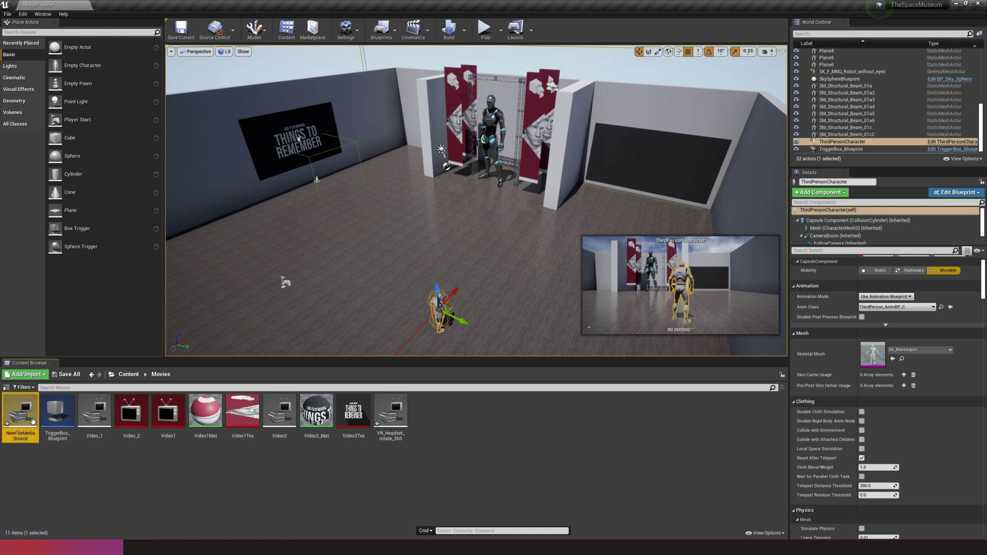
double_click(20, 411)
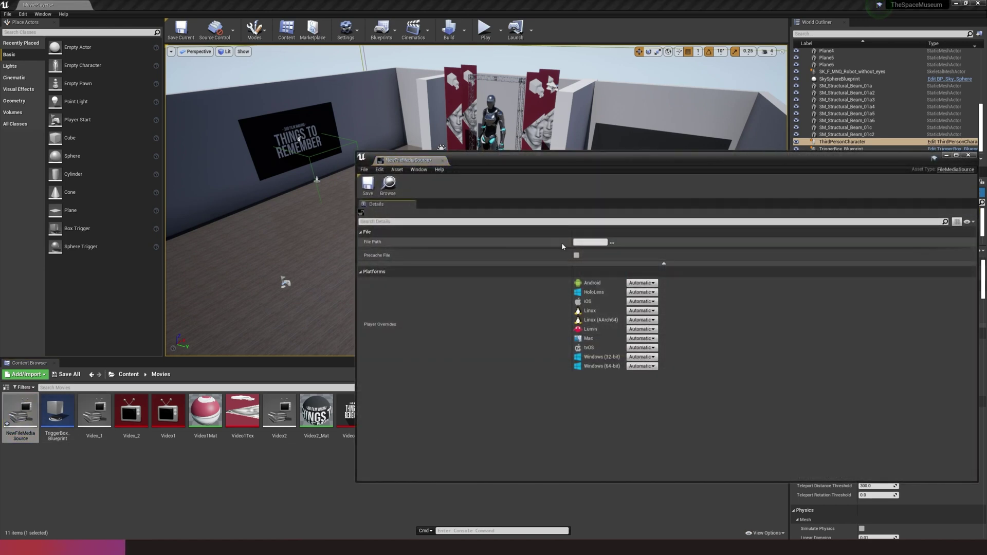
click(968, 155)
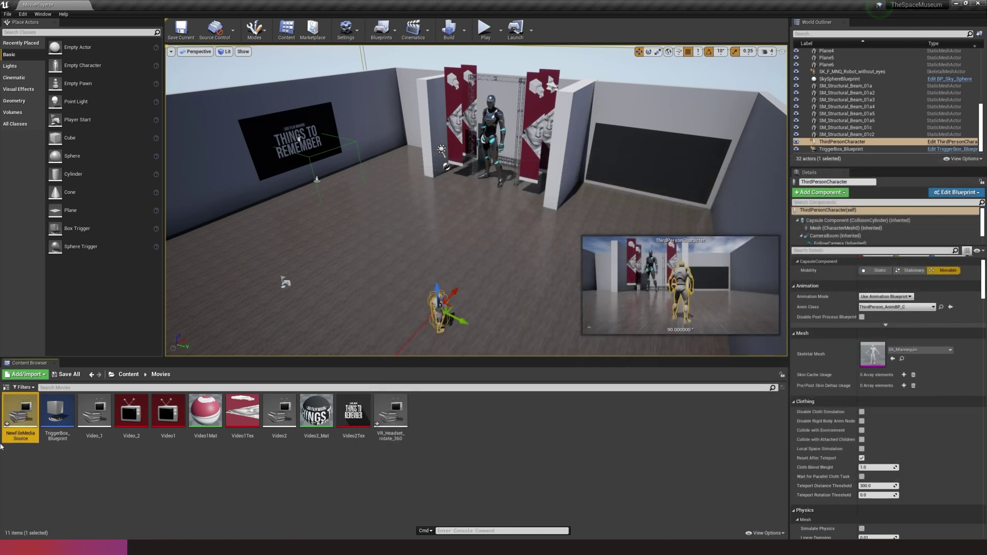
key(Delete)
click(438, 396)
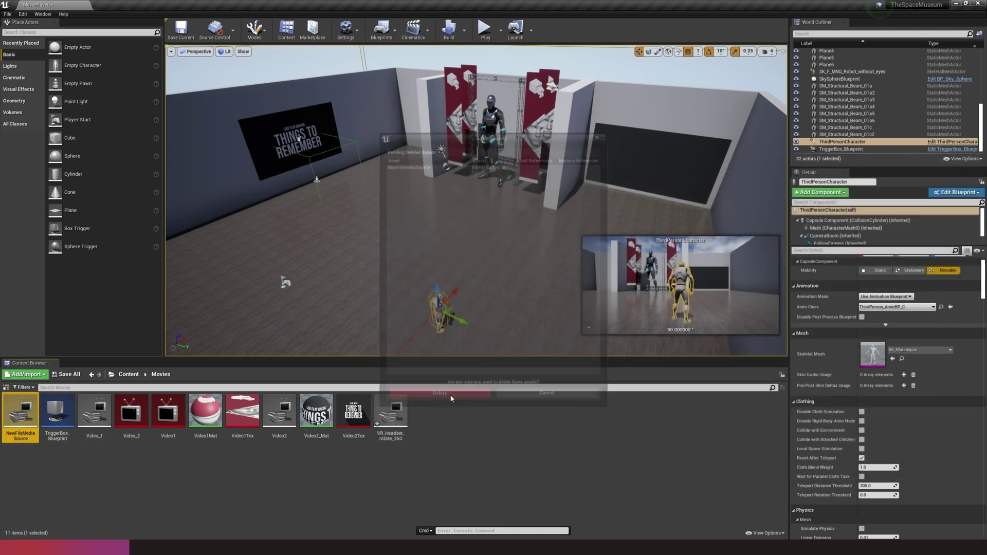
Check the file path of the imported VR_Headset_rotate_360 media source and save the asset
click(359, 423)
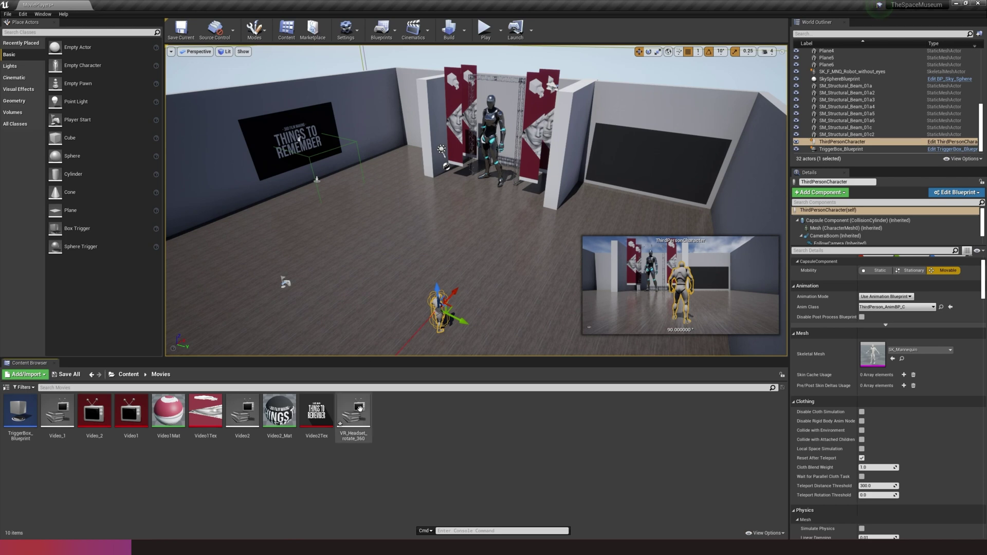
double_click(359, 423)
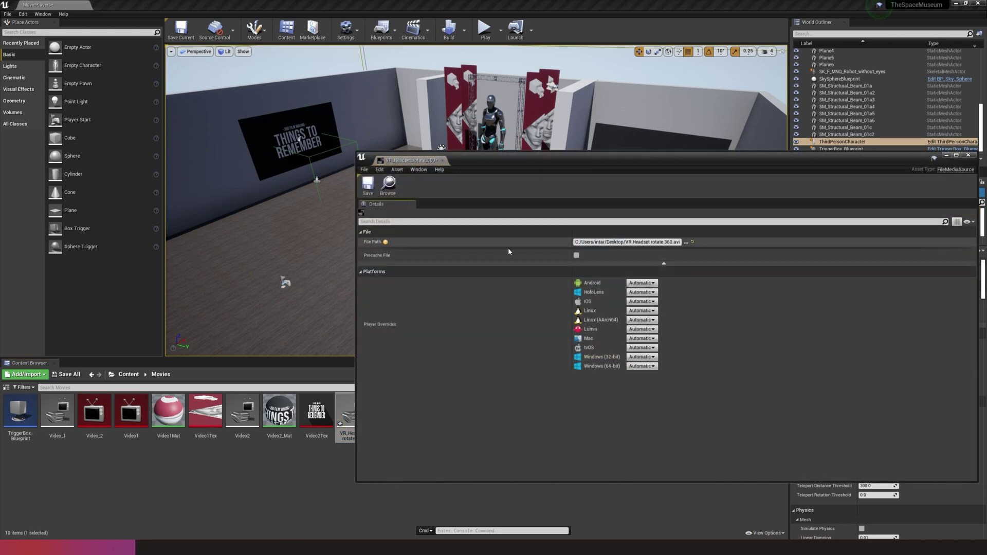
mouse_move(386, 245)
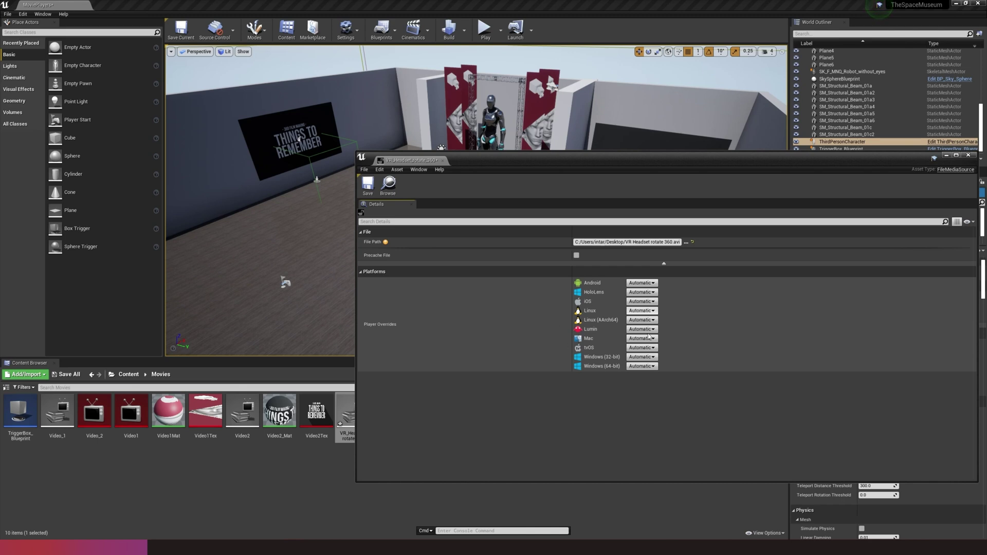
click(367, 184)
click(968, 154)
Rename the VR_Headset_rotate_360 media source as Video3
right_click(353, 415)
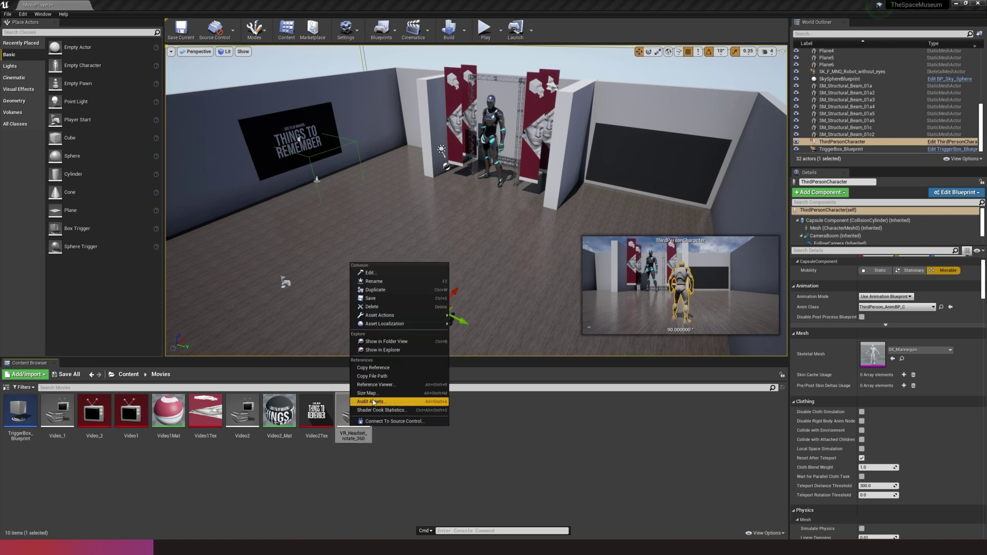
click(400, 282)
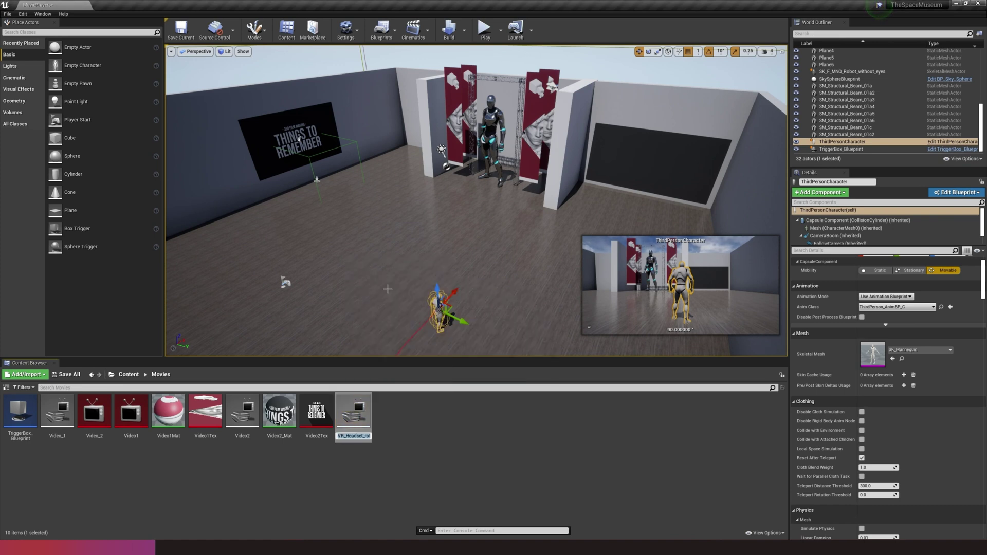
text(Video 3)
key(BackSpace)
key(BackSpace)
text(3)
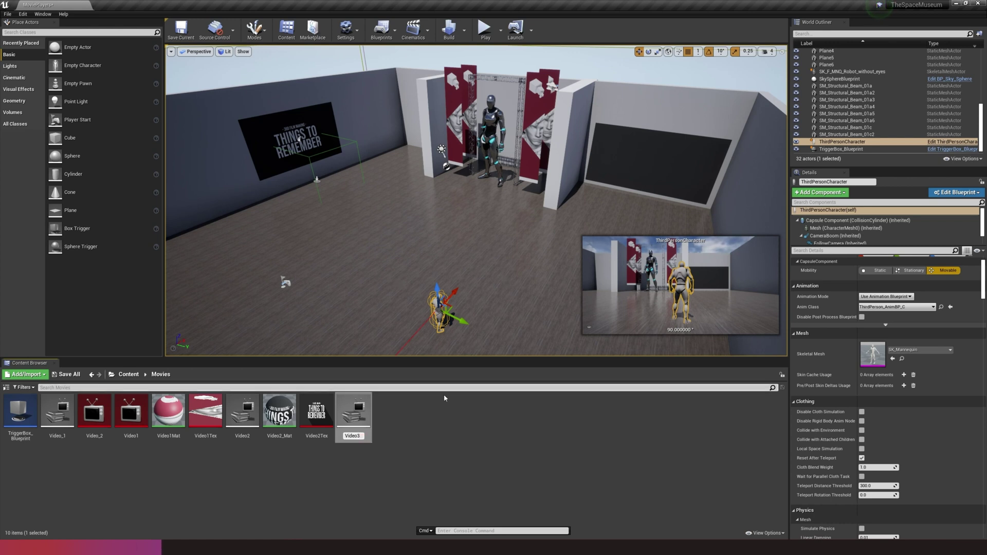
key(Return)
Create a Media Player in the Movies folder together with a linked video output MediaTexture asset
right_click(397, 414)
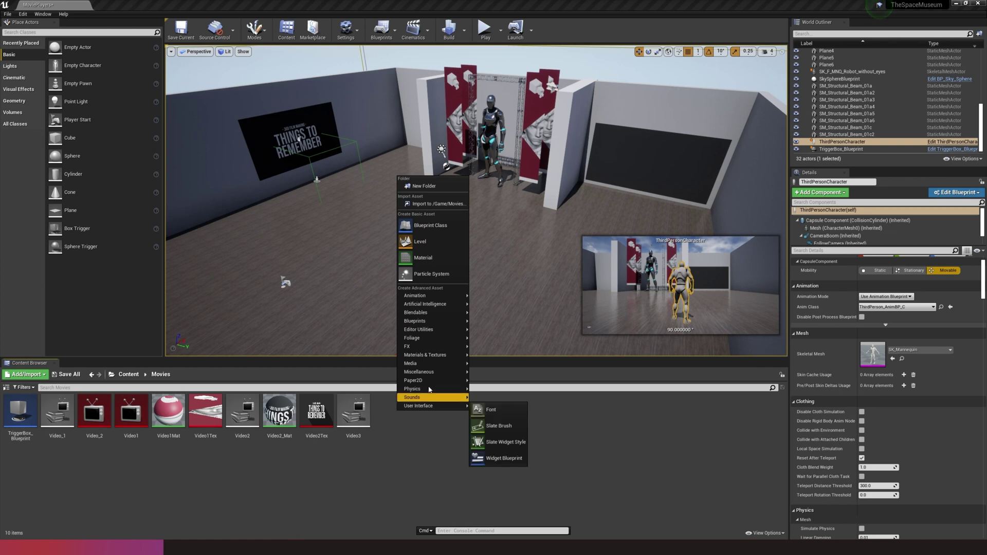
mouse_move(429, 365)
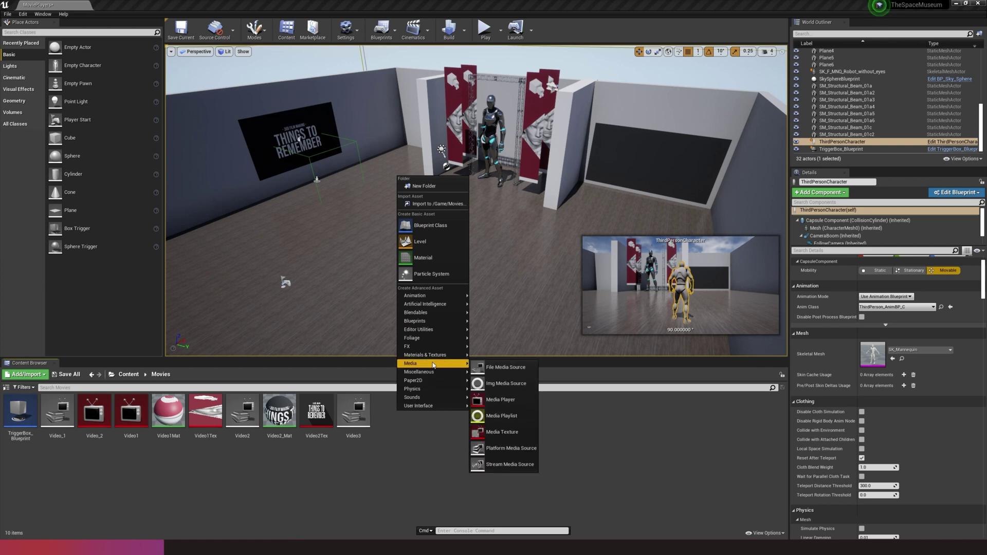
click(501, 401)
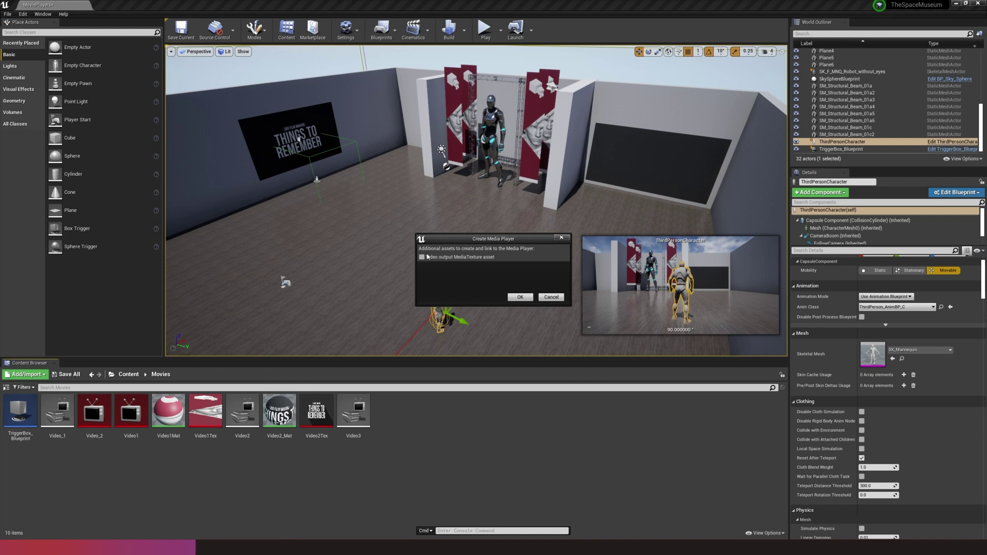
click(422, 257)
click(519, 298)
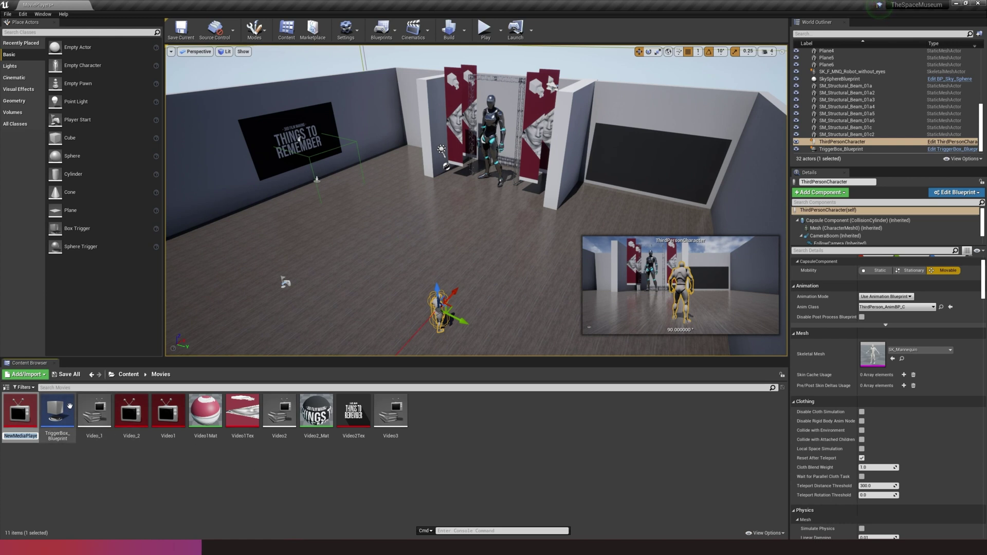
Name the new media player Video3Play
text(Video3)
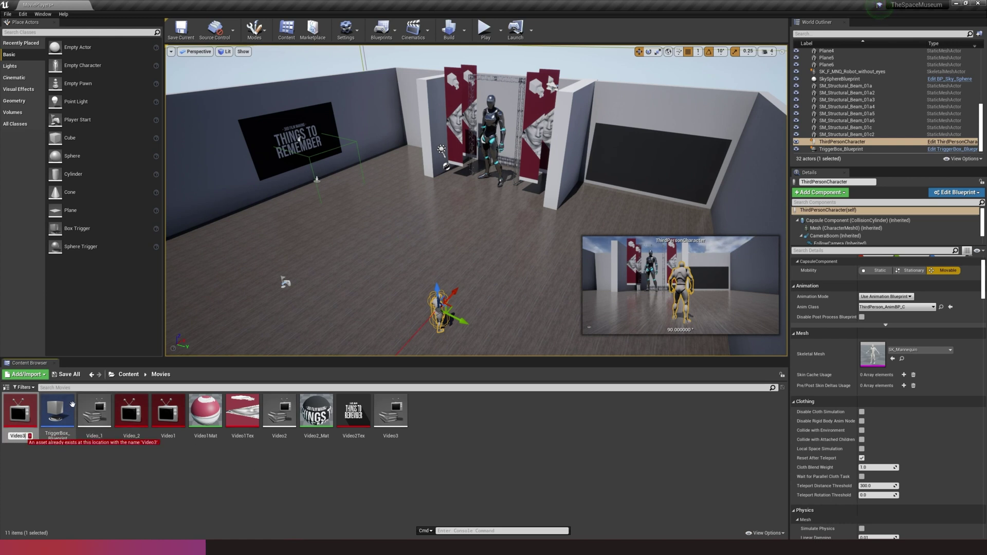
text(Play)
key(Return)
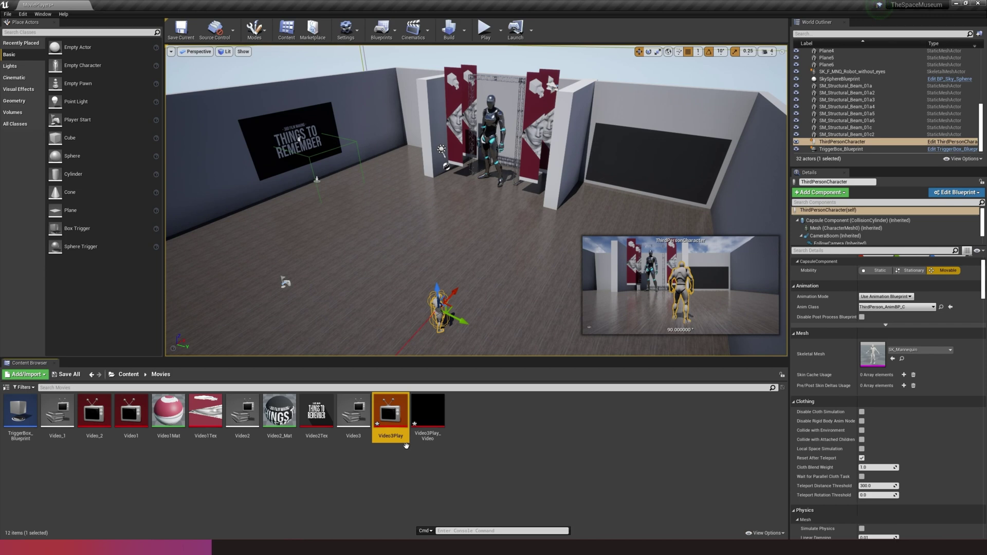
Load the Video3 source in the Video3Play media player, enable looping, and save and close the player
double_click(387, 415)
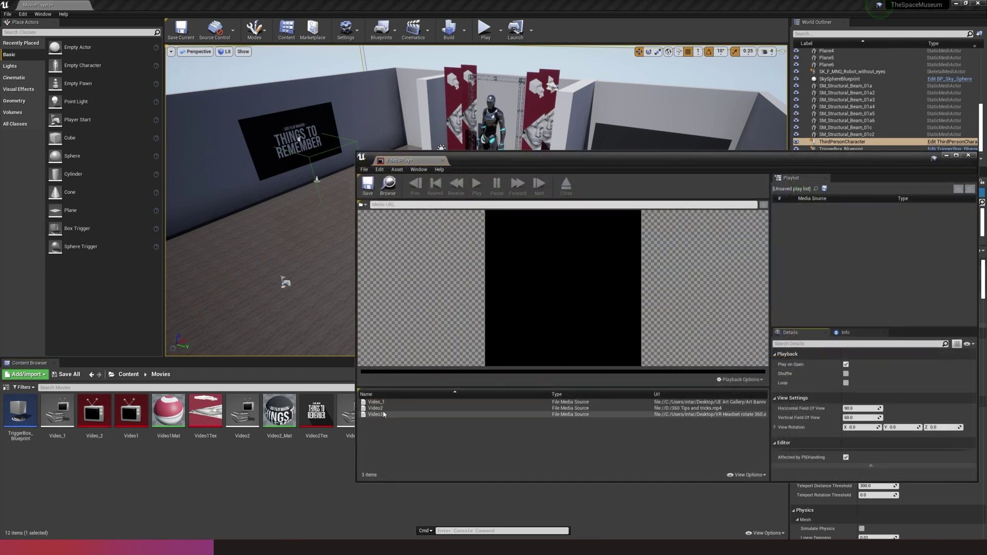
drag(496, 165, 309, 115)
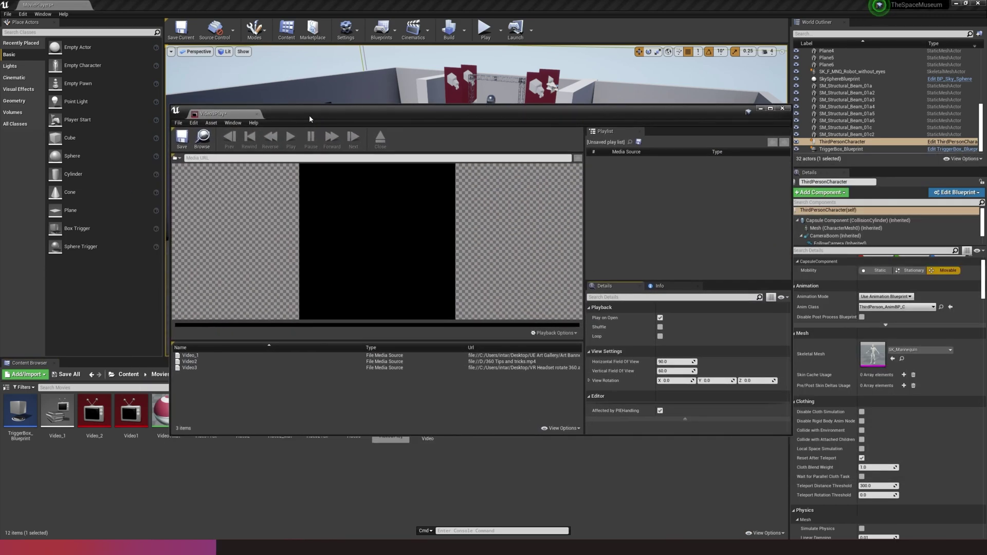
double_click(189, 368)
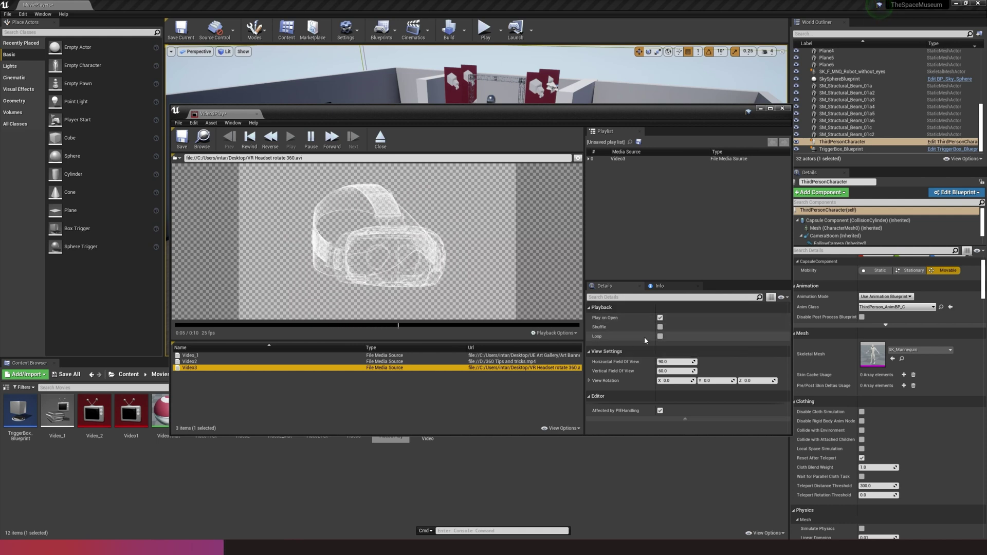
click(659, 336)
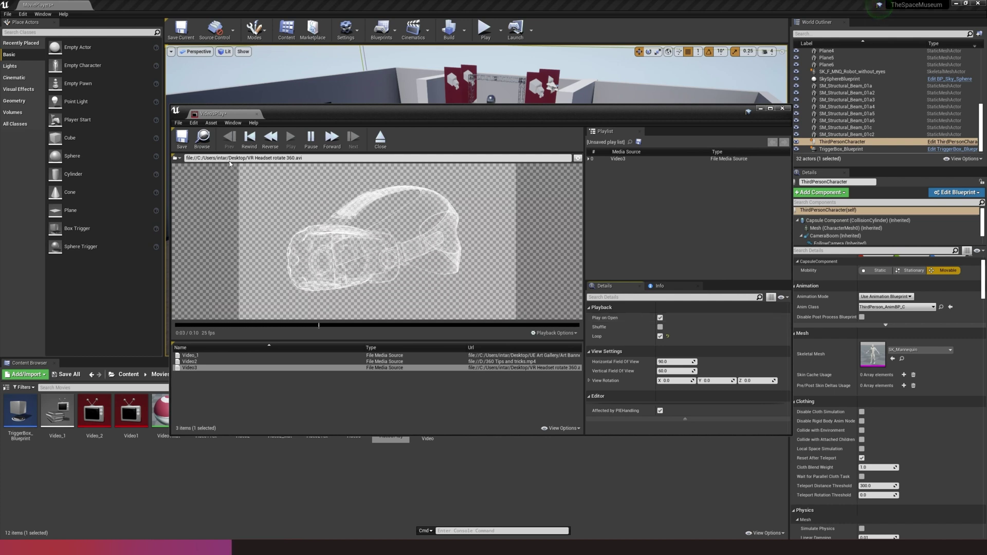
click(181, 139)
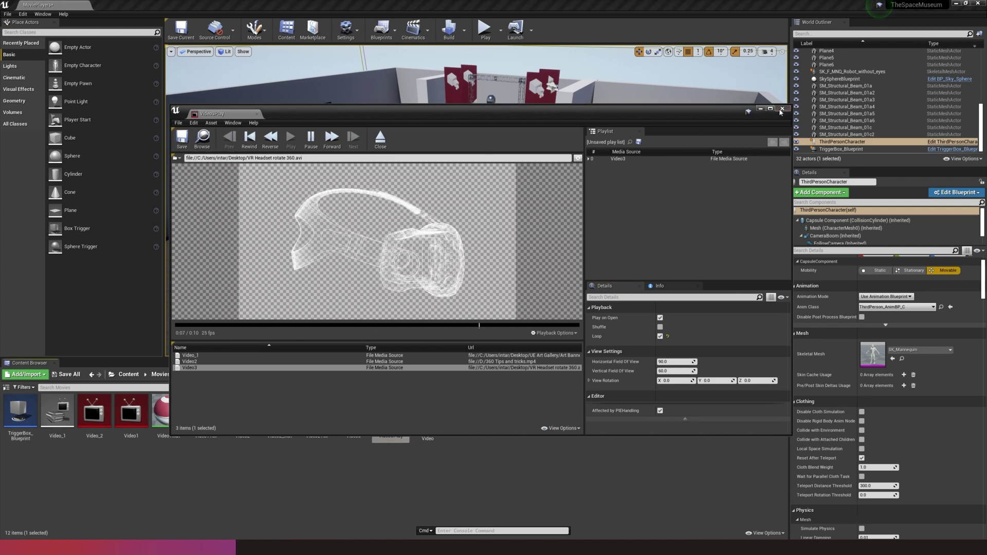
click(782, 109)
click(486, 440)
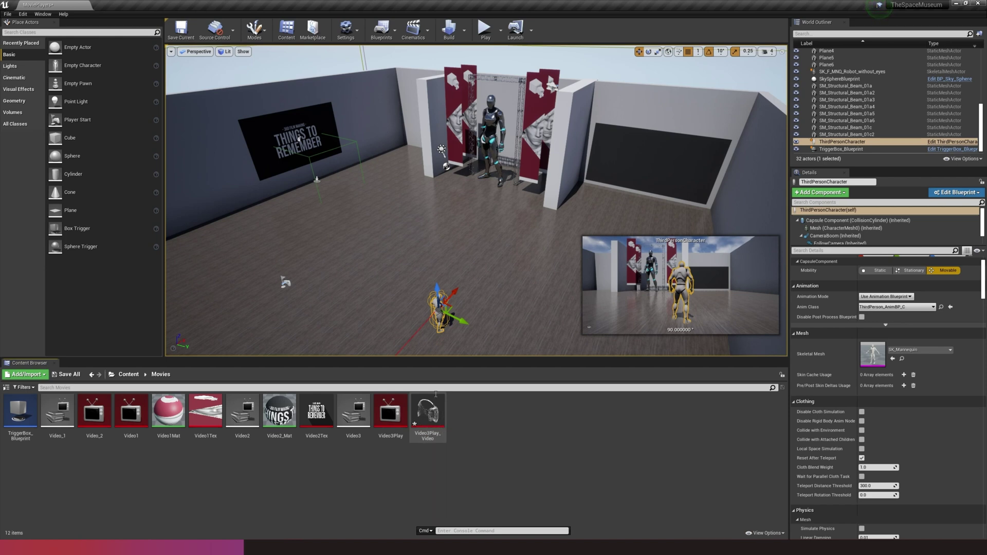
Reopen the Video3Play media player, play the Video3 source again, and save and close the player
double_click(399, 423)
double_click(198, 367)
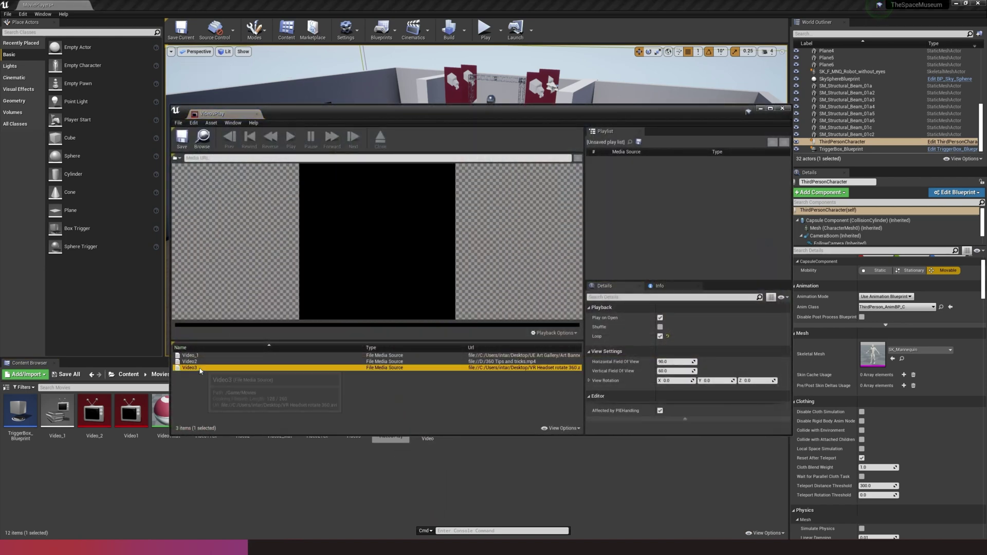
click(175, 146)
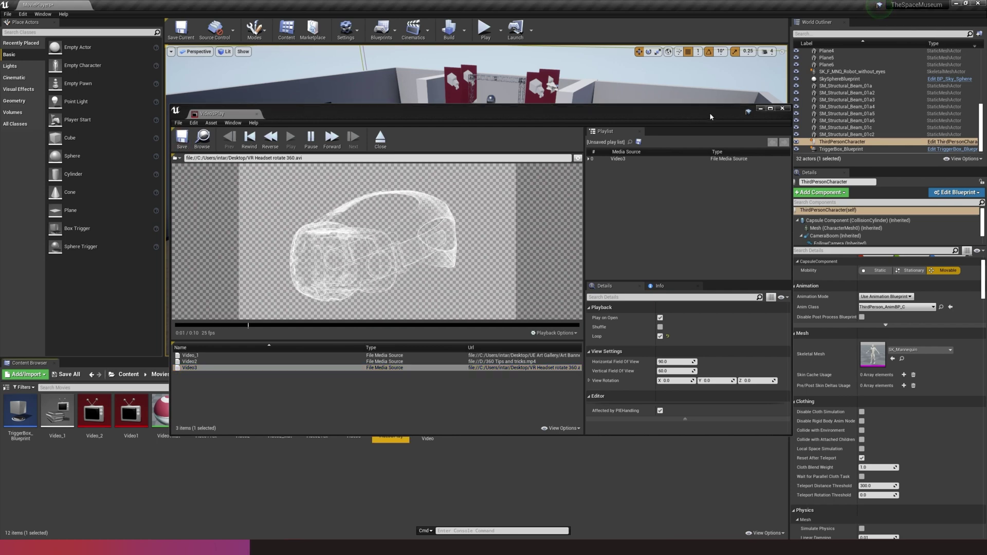
click(782, 109)
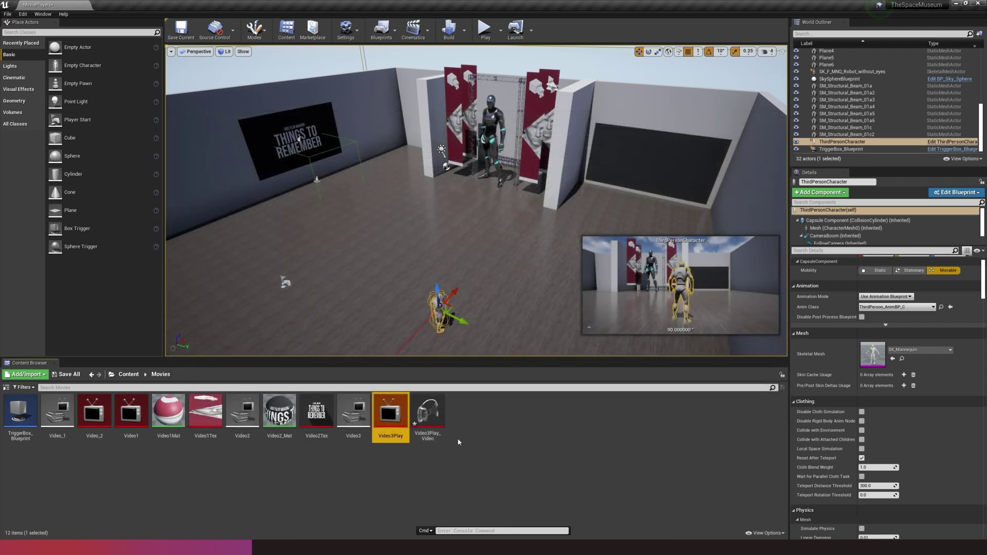
Apply the Video3Play_Video media texture to the blank gallery wall screen and inspect the node graph of the resulting material
click(468, 413)
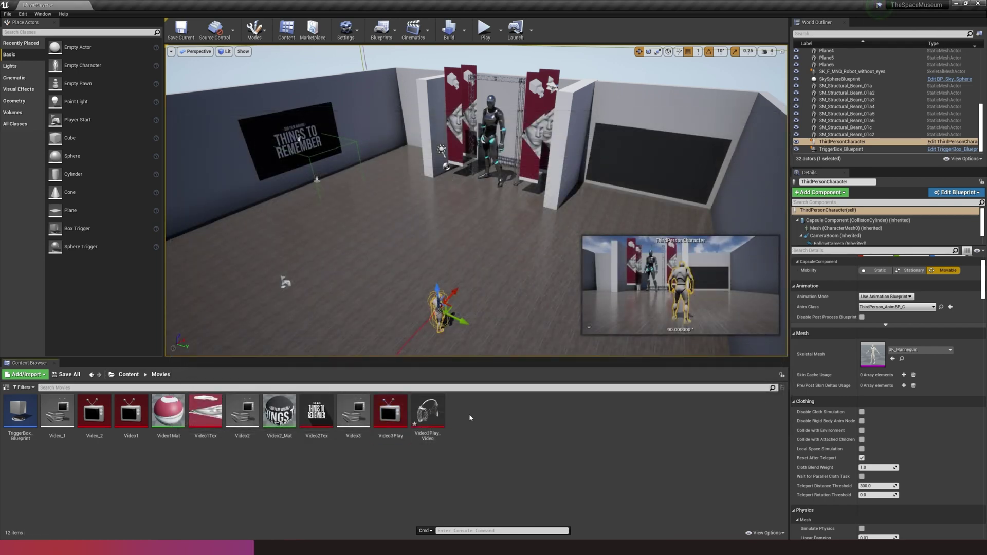
click(437, 417)
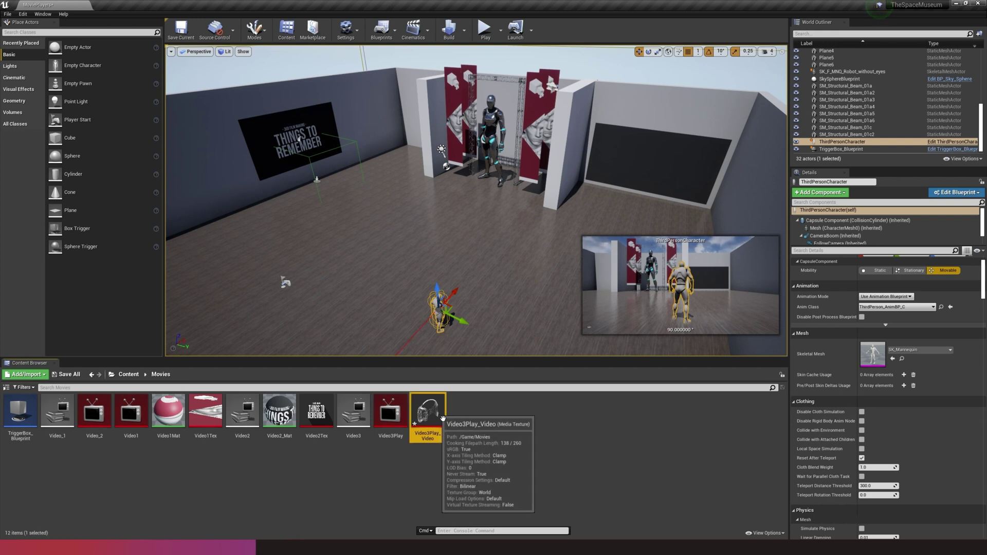
drag(437, 422, 627, 161)
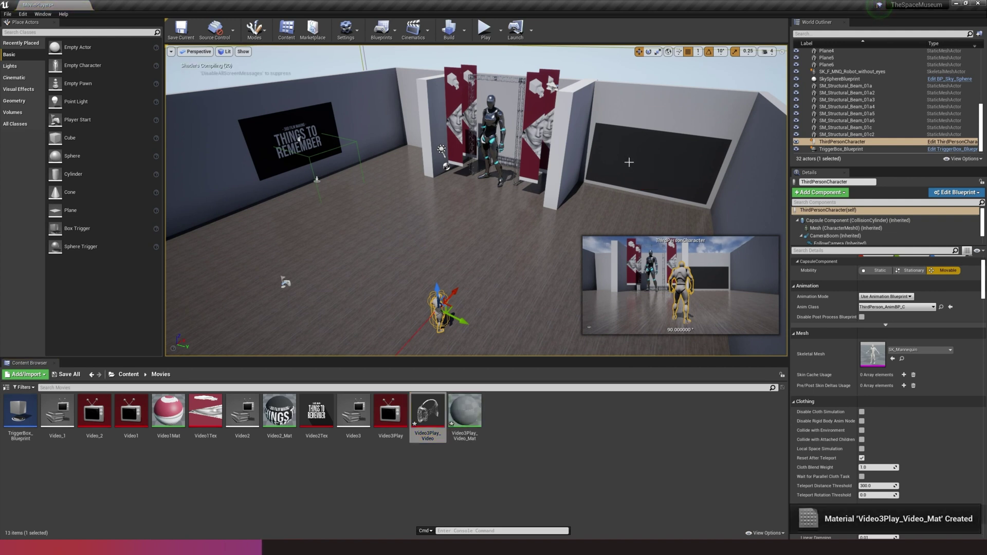
double_click(474, 423)
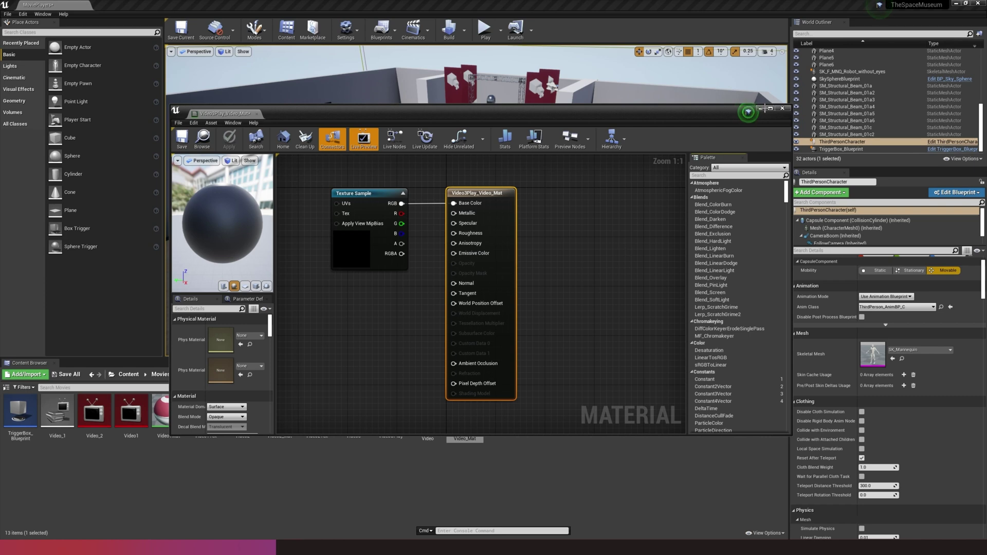
click(782, 109)
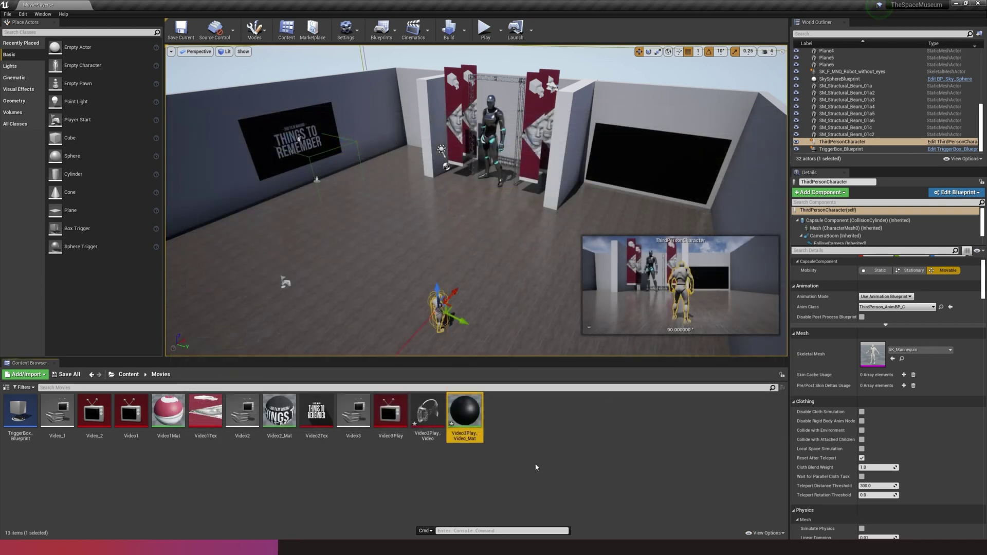
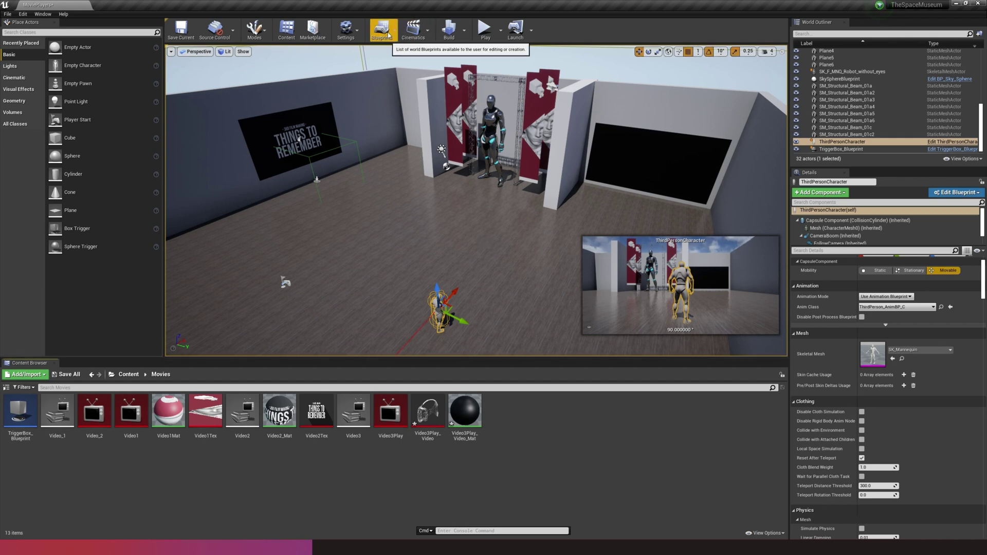
Open the Level Blueprint of the MoviePlayers level
click(393, 37)
click(404, 87)
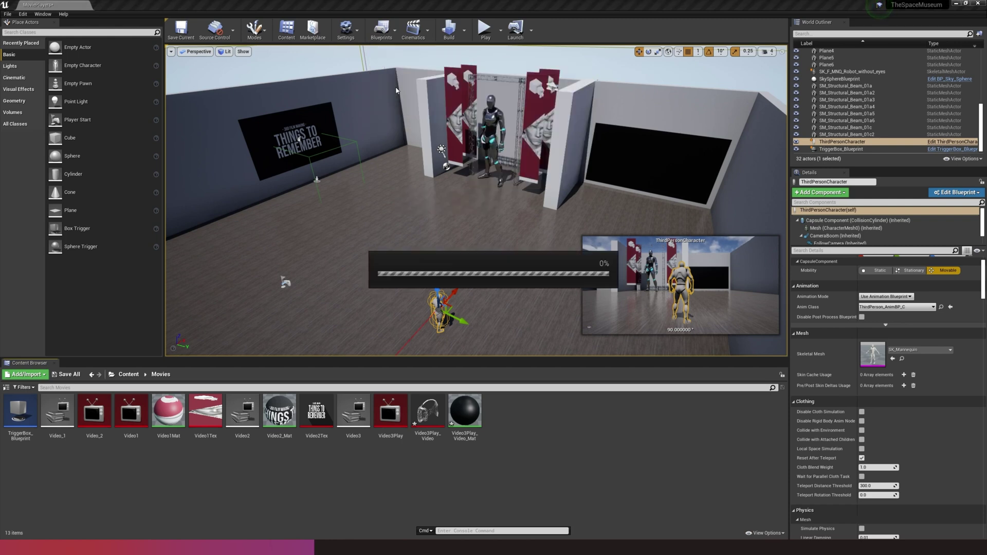
right_drag(425, 259, 403, 292)
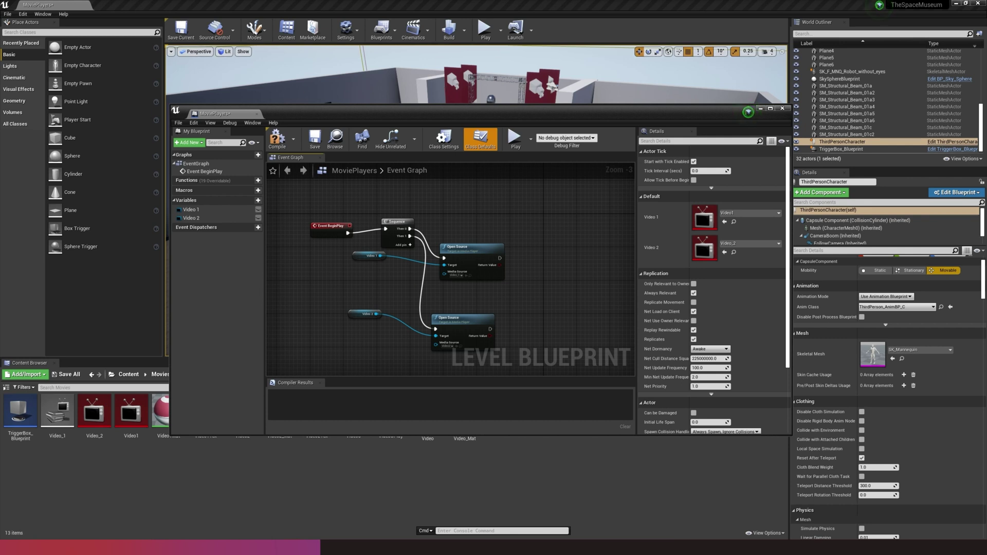
Spread out the Event BeginPlay, Sequence, Video 1, Video 2 and Open Source nodes so the event graph is easier to read
click(331, 226)
drag(331, 227, 303, 226)
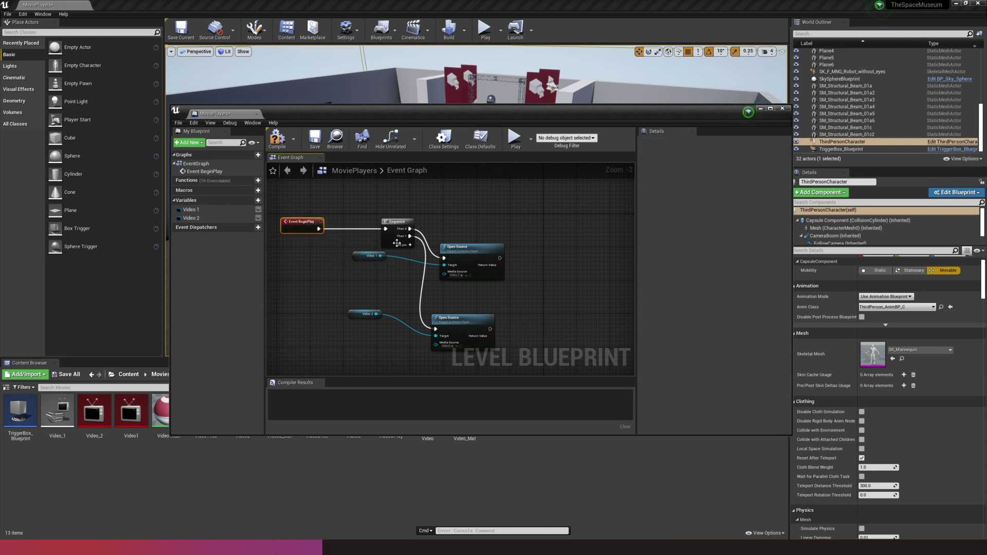
drag(367, 259, 391, 280)
click(457, 250)
drag(458, 249, 503, 246)
drag(405, 277, 446, 279)
click(394, 279)
click(465, 321)
drag(466, 321, 518, 317)
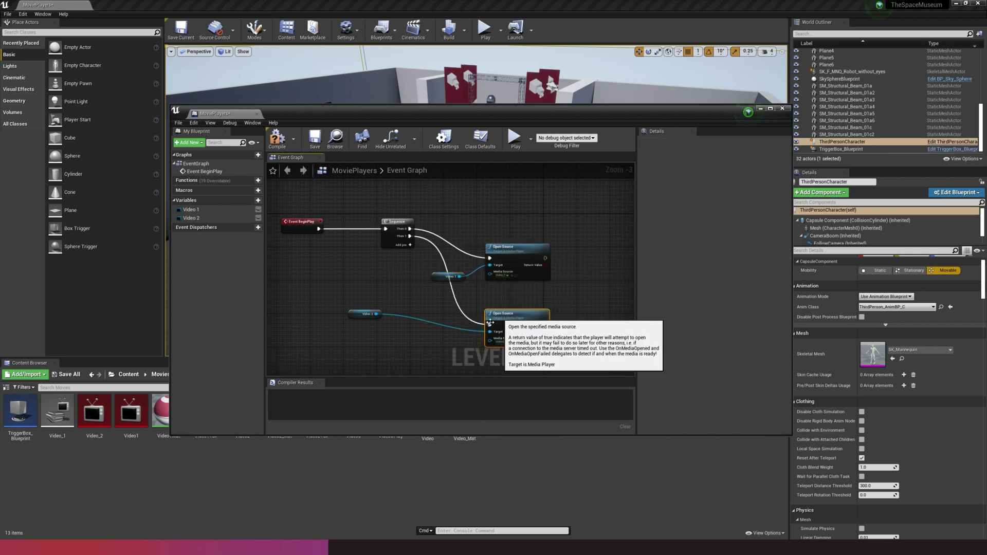
drag(366, 316, 435, 335)
drag(393, 226, 287, 236)
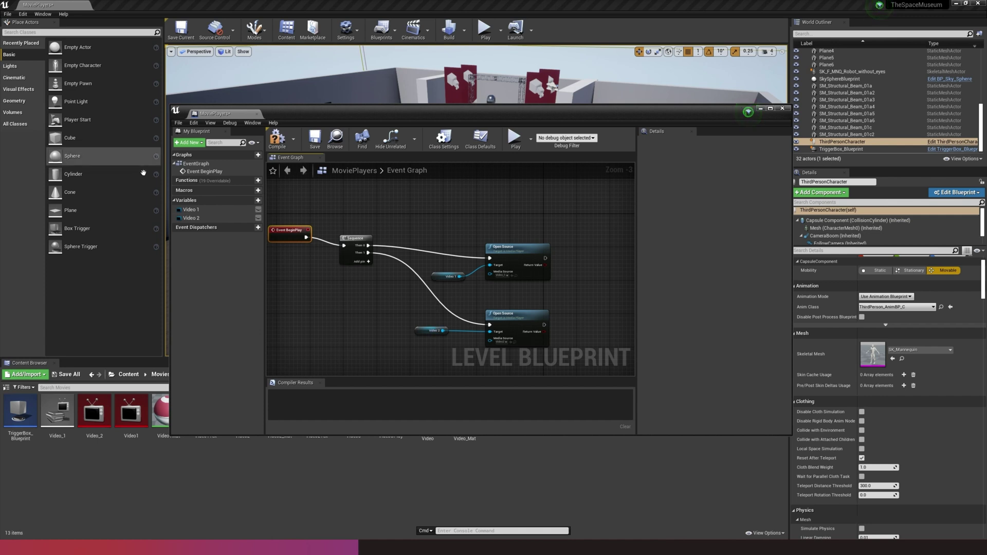
Add a variable named Video 3 and set its type to Media Player Object Reference
click(246, 201)
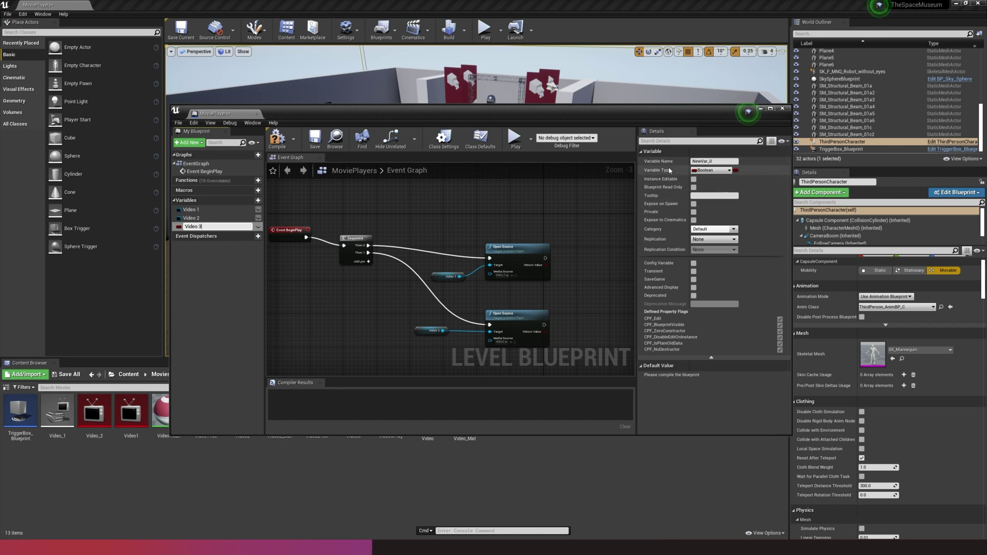
click(715, 170)
click(729, 172)
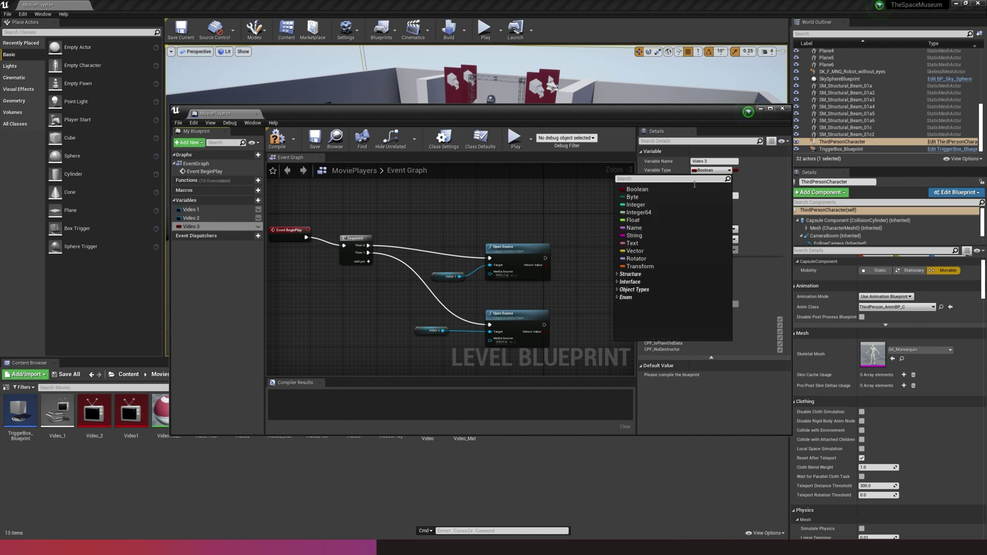
text(media player)
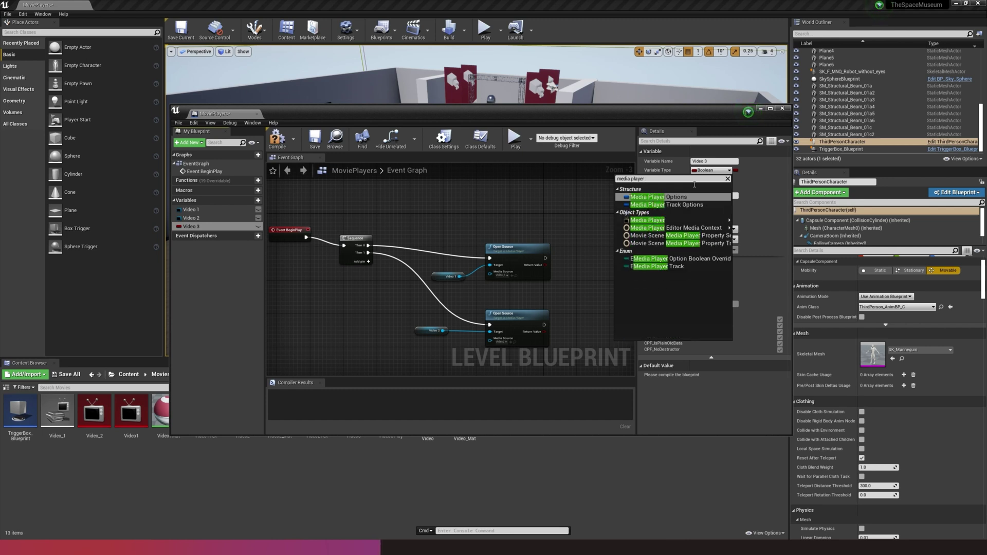
mouse_move(647, 219)
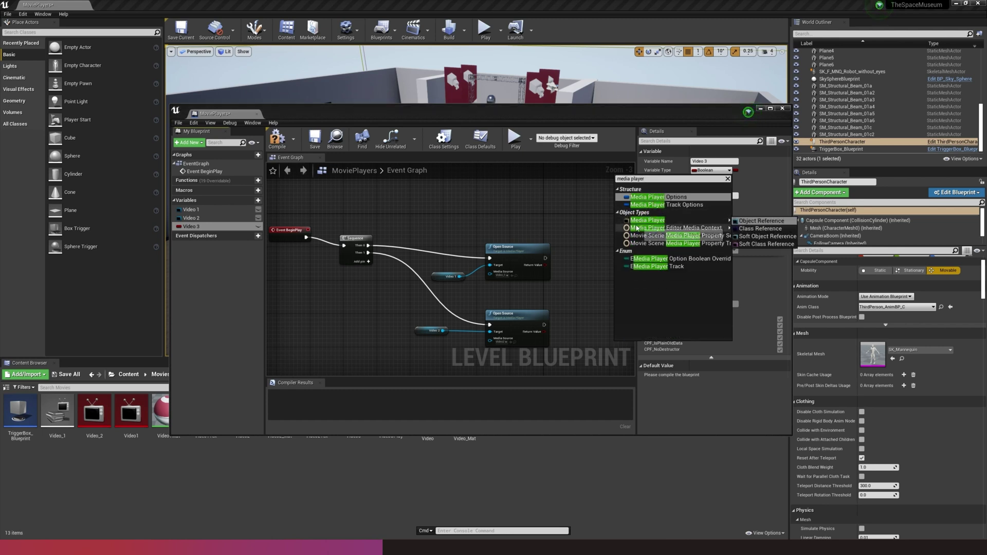
click(766, 221)
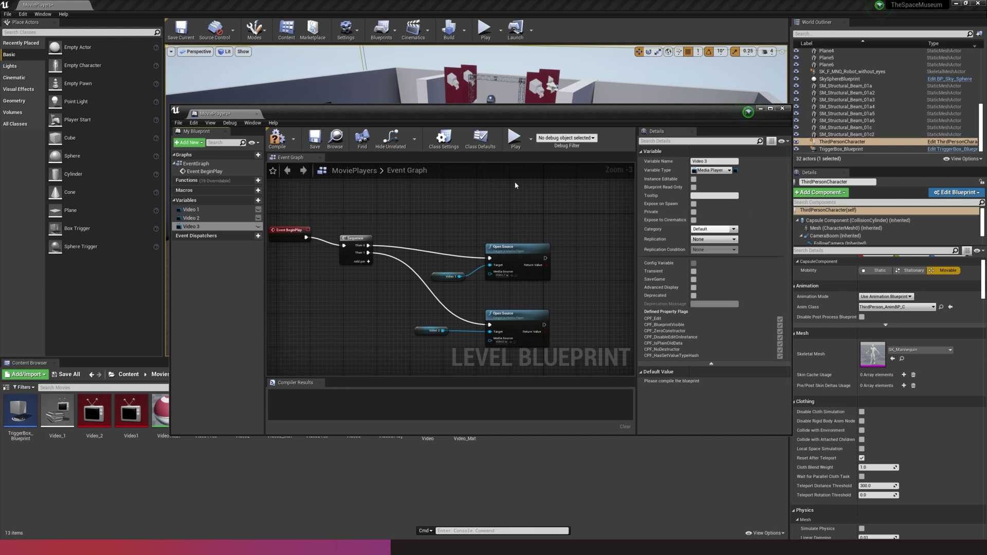
Place a Get node for the Video 3 variable in the event graph below the Video 2 node
click(192, 227)
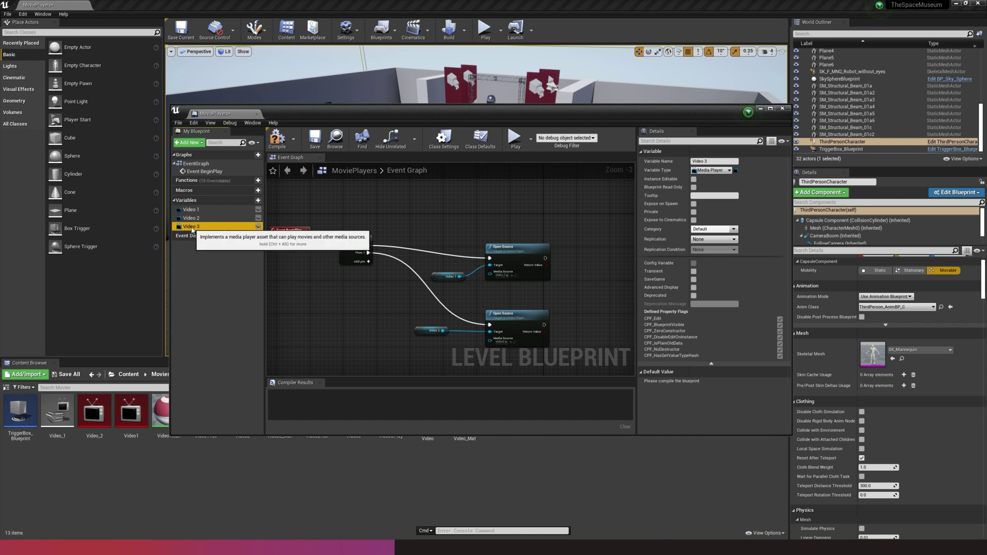
drag(191, 228, 278, 232)
drag(389, 201, 185, 226)
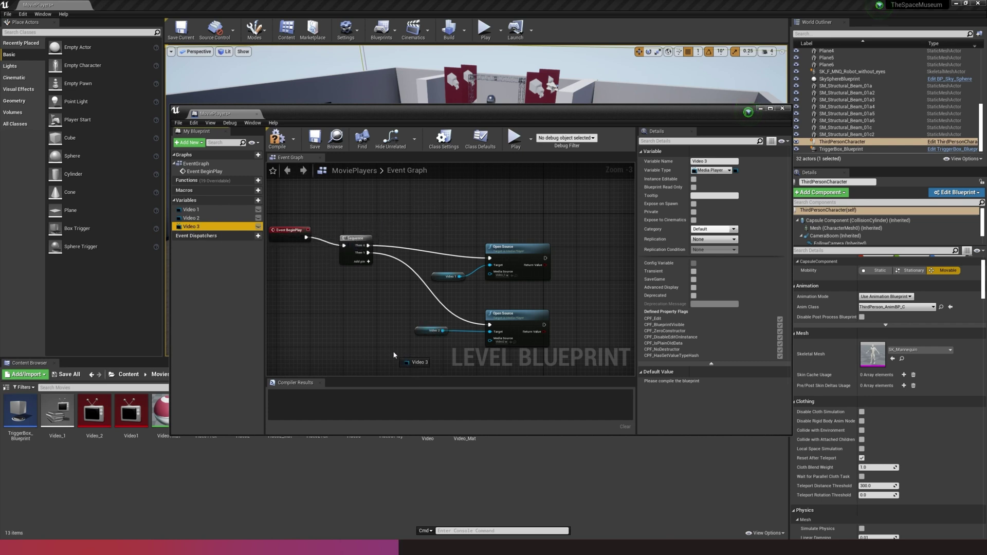
drag(394, 355, 397, 359)
click(414, 366)
right_drag(398, 337, 349, 262)
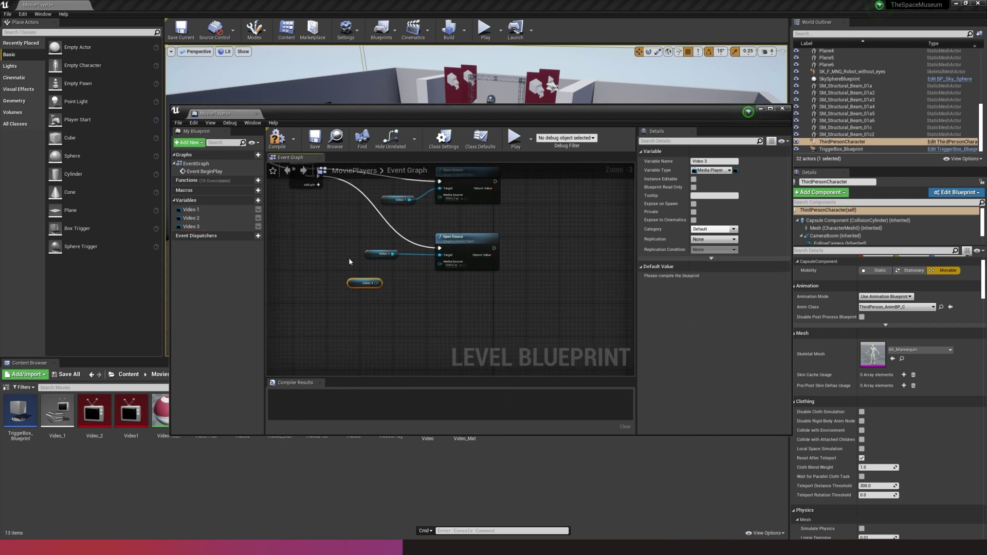
drag(360, 285, 368, 302)
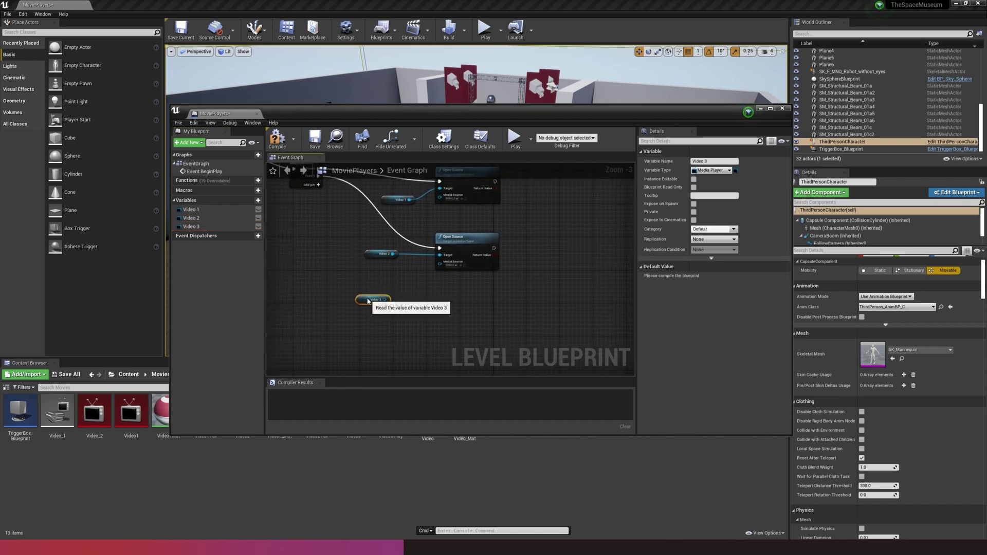
click(432, 315)
drag(384, 299, 442, 292)
text(open)
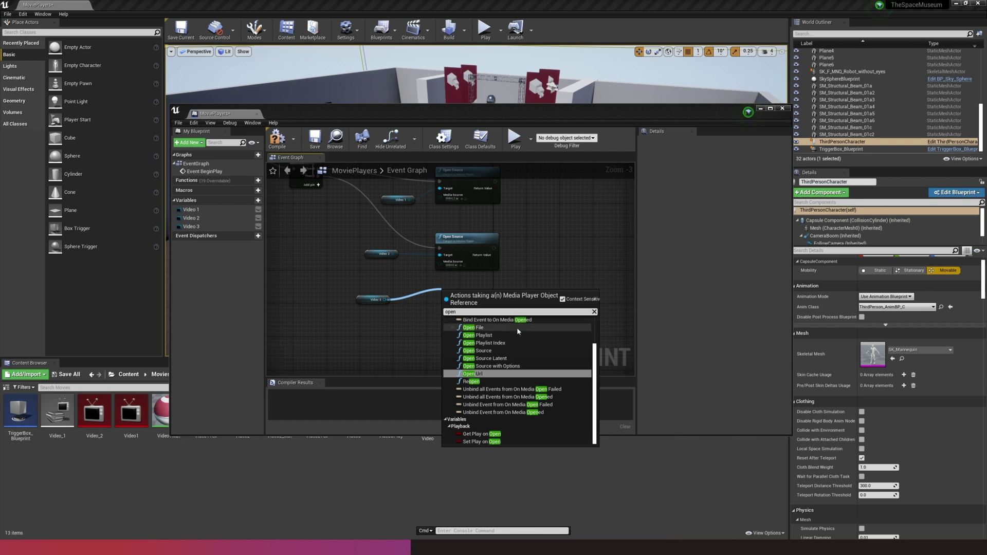
click(491, 358)
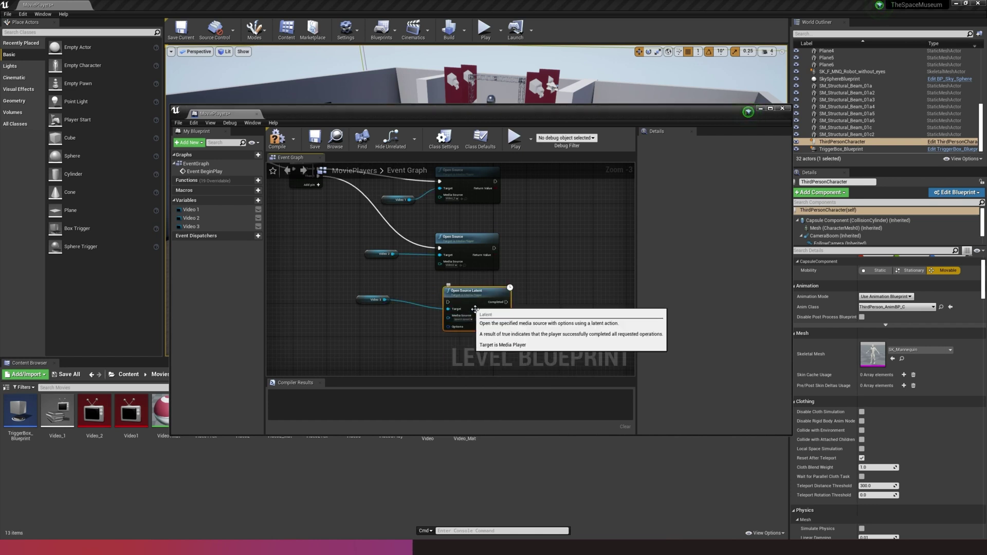
key(Delete)
Add an Open Source node targeted by Video 3 and place it below the Video 2 Open Source node
drag(389, 301, 452, 317)
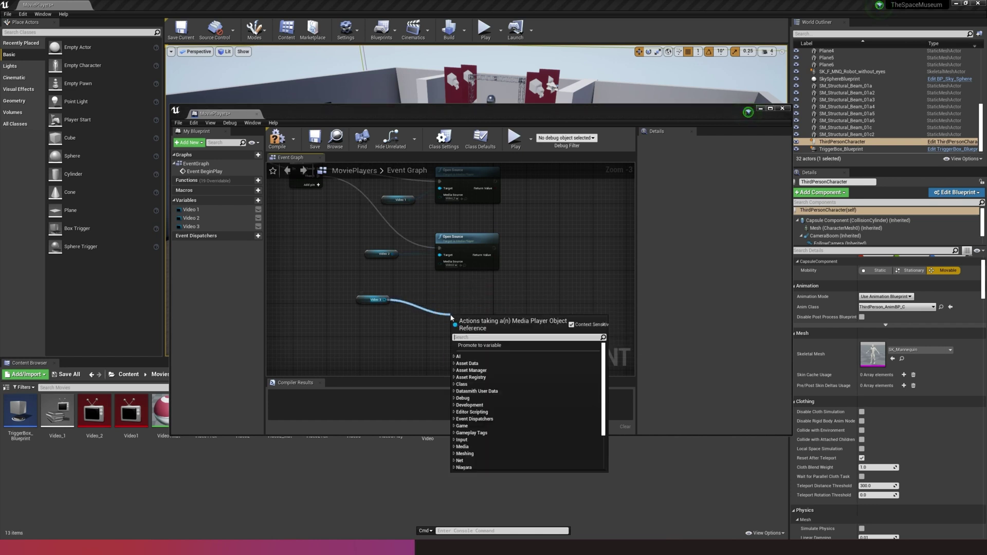
text(open)
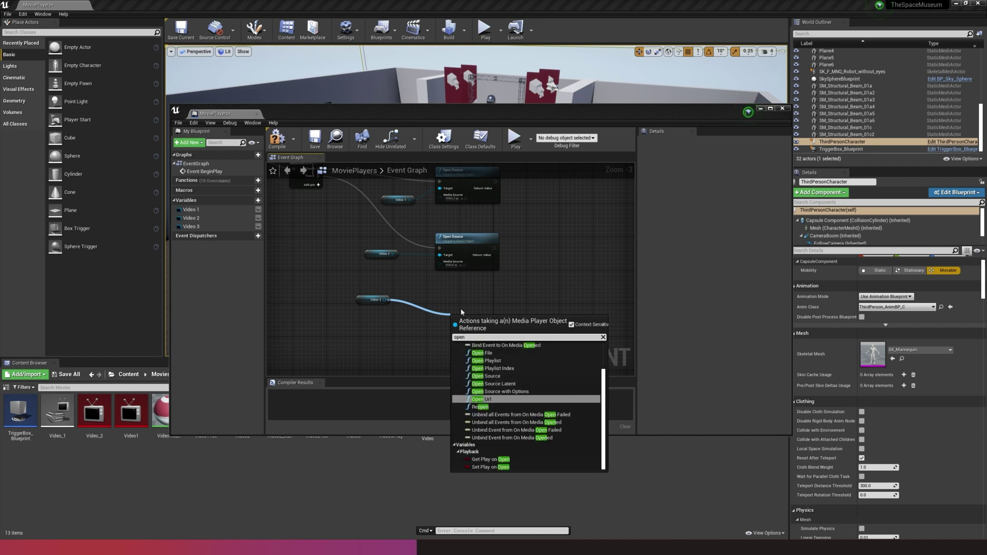
click(485, 376)
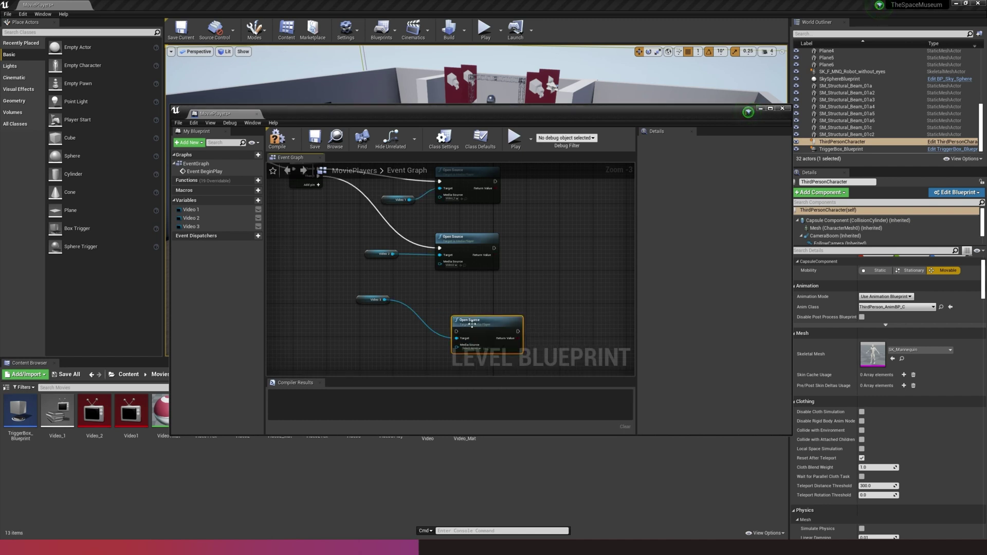
drag(473, 350, 448, 322)
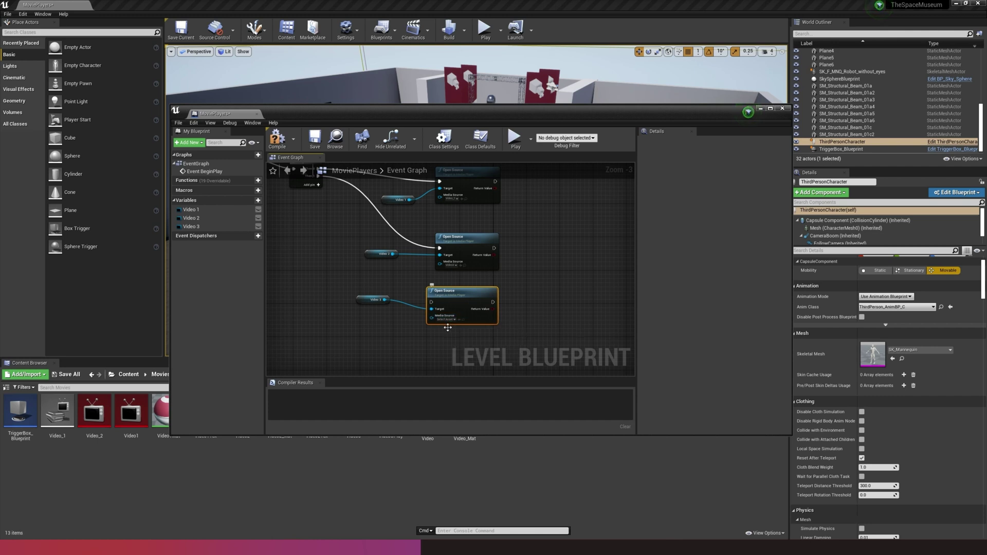
Shift the Video 3 node away from its Open Source node and set that node's media source to Video3
scroll(468, 328, up, 3)
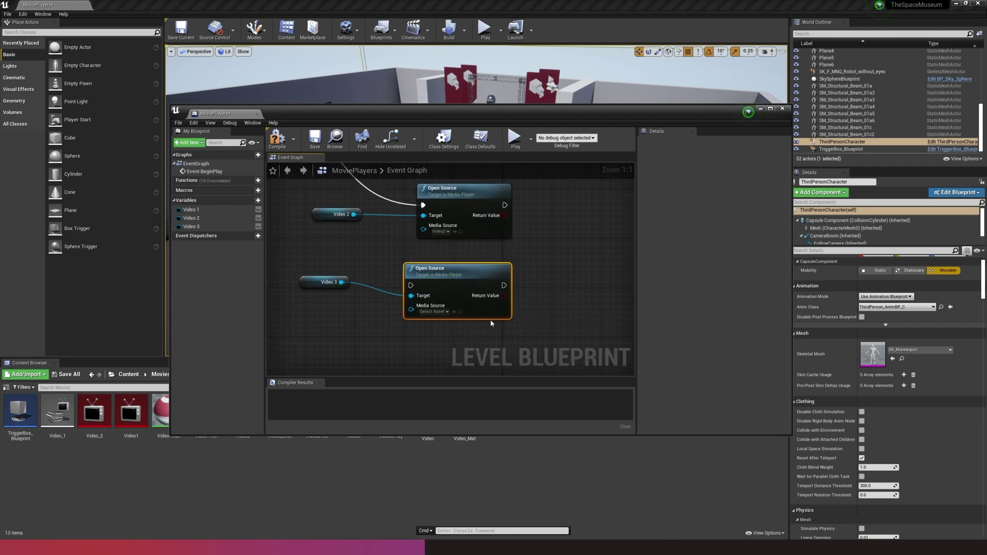
drag(314, 284, 302, 308)
click(457, 288)
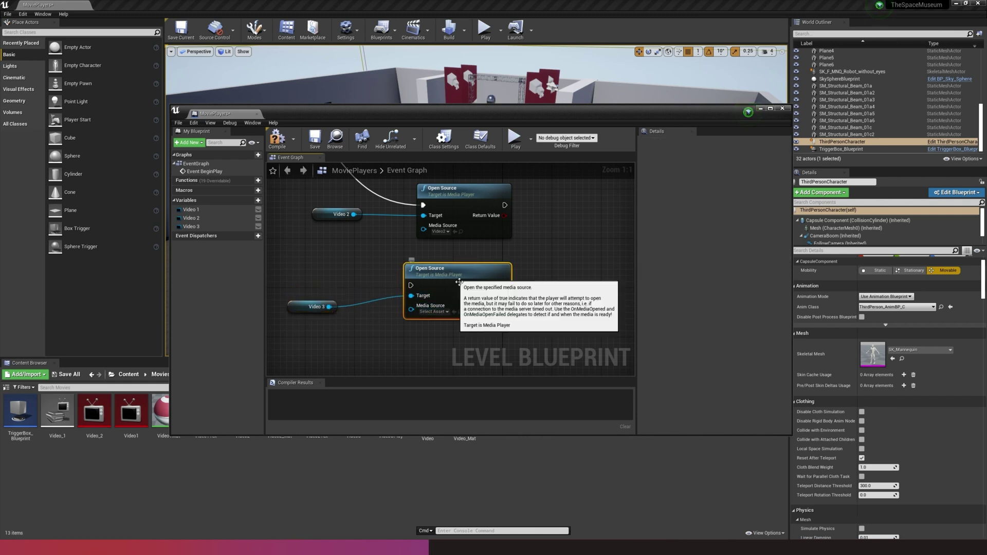
click(435, 312)
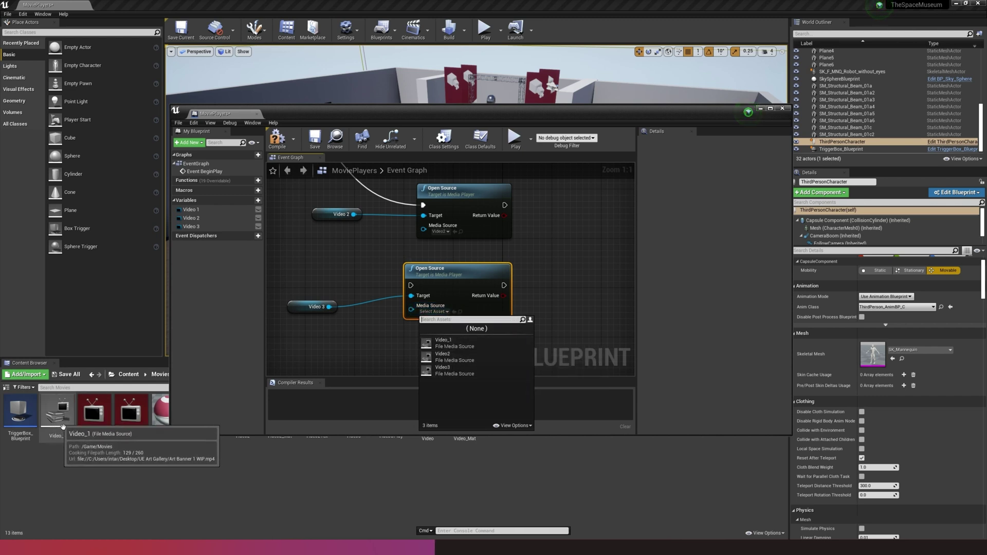
click(442, 368)
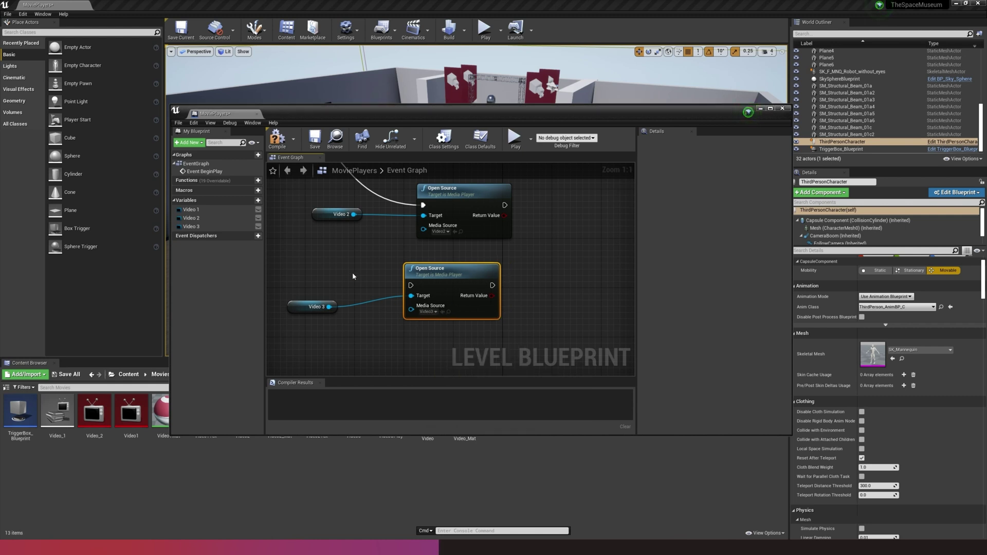
scroll(360, 270, down, 2)
right_drag(359, 269, 411, 309)
scroll(460, 316, down, 1)
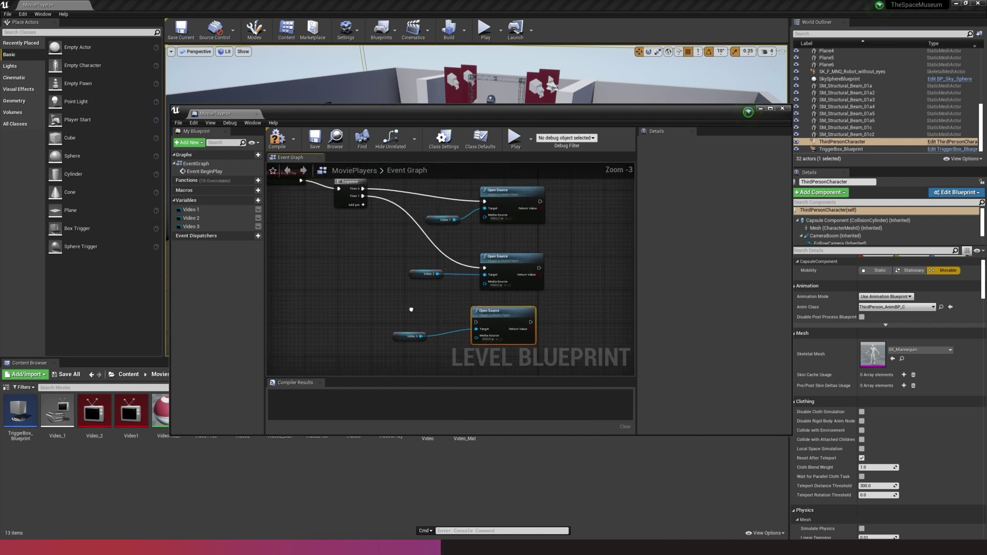
right_drag(347, 234, 364, 277)
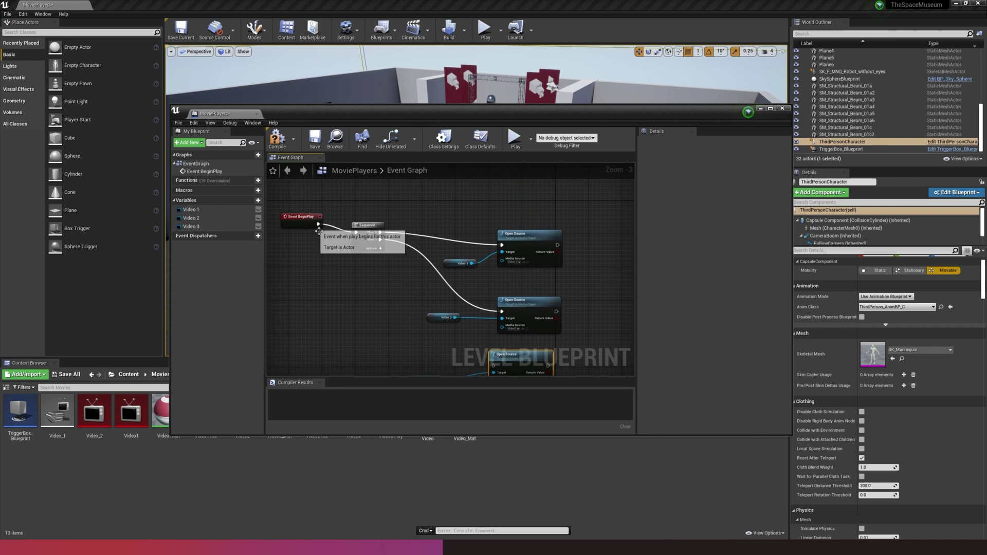
drag(318, 224, 351, 295)
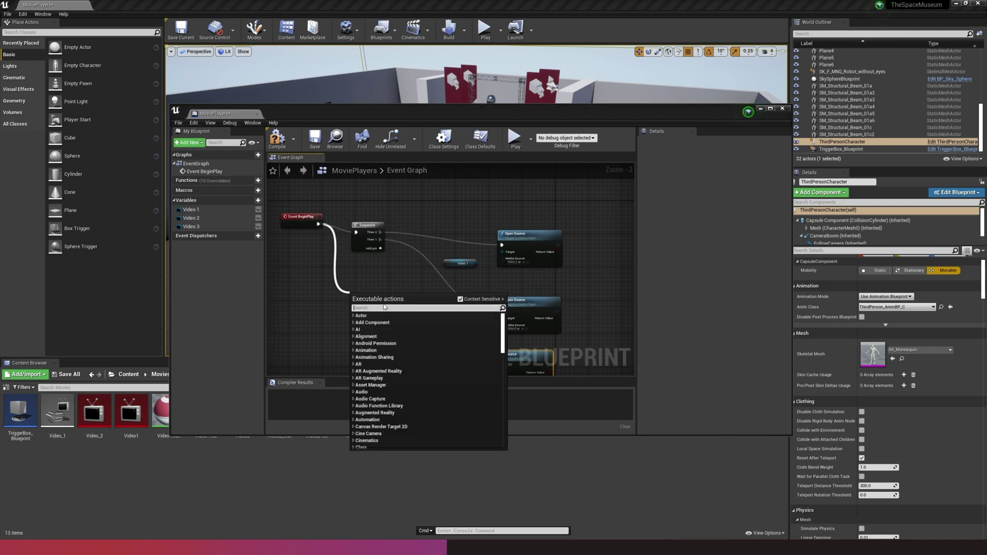
text(seqa)
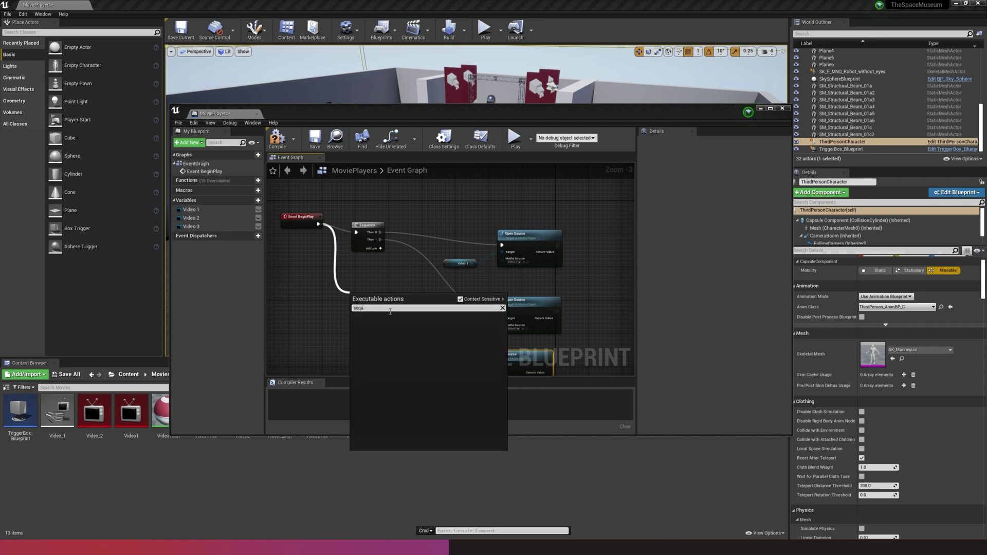
key(BackSpace)
text(a)
key(BackSpace)
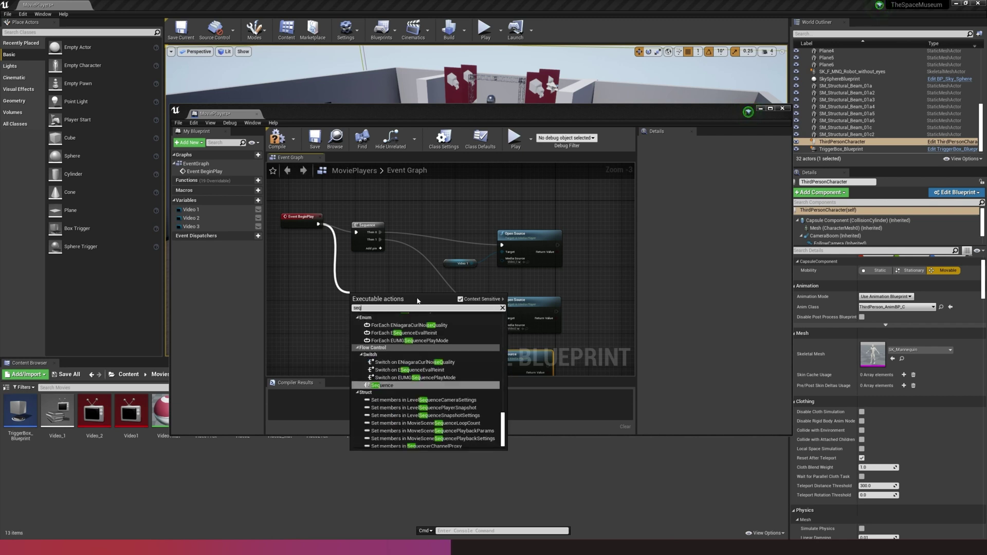
text(ue)
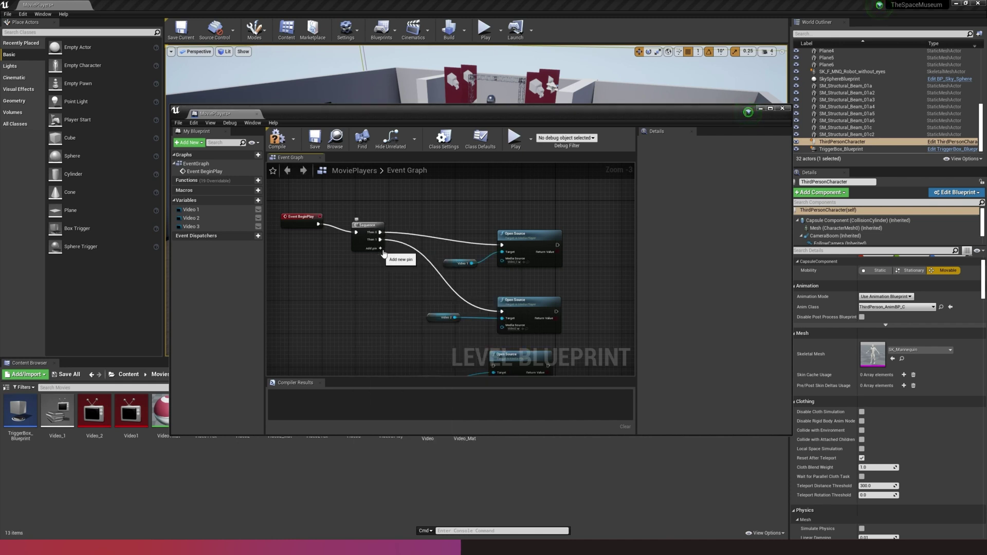
Add a third output pin to the Sequence node and connect it to the Video 3 Open Source node
click(381, 249)
drag(380, 247, 493, 261)
scroll(458, 263, up, 2)
scroll(458, 264, down, 3)
right_drag(421, 227, 380, 280)
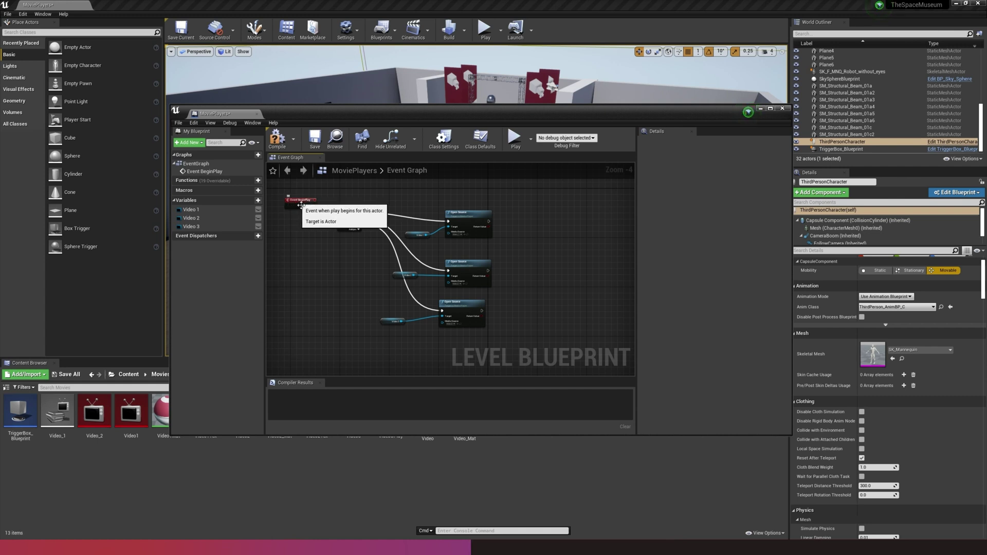
drag(313, 205, 340, 211)
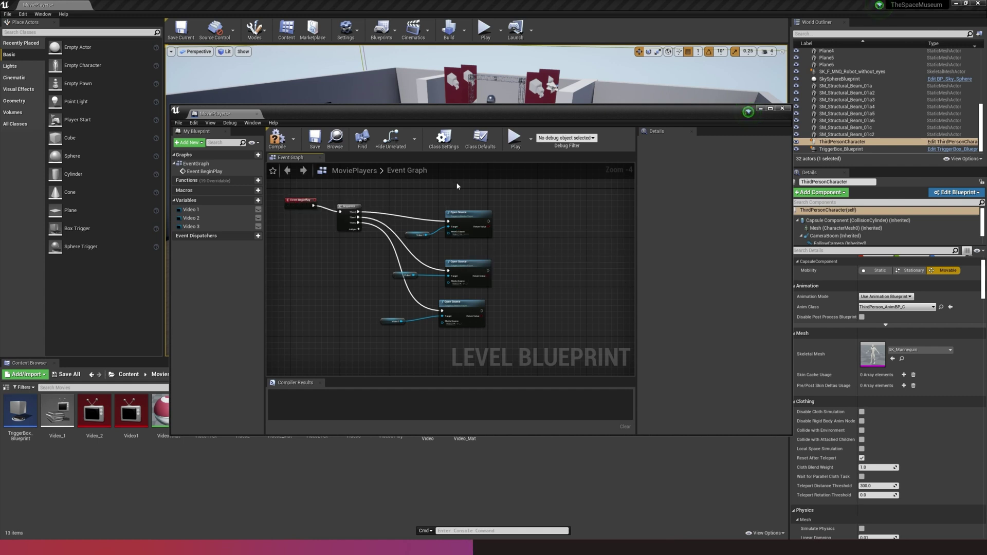
Compile and save the Level Blueprint, and minimize its window to return to the level
click(277, 138)
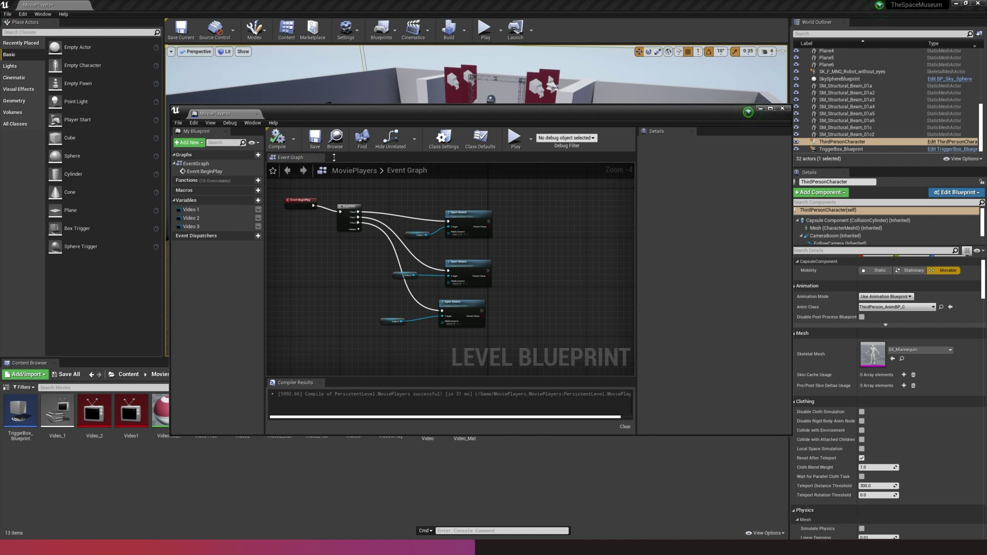
click(315, 139)
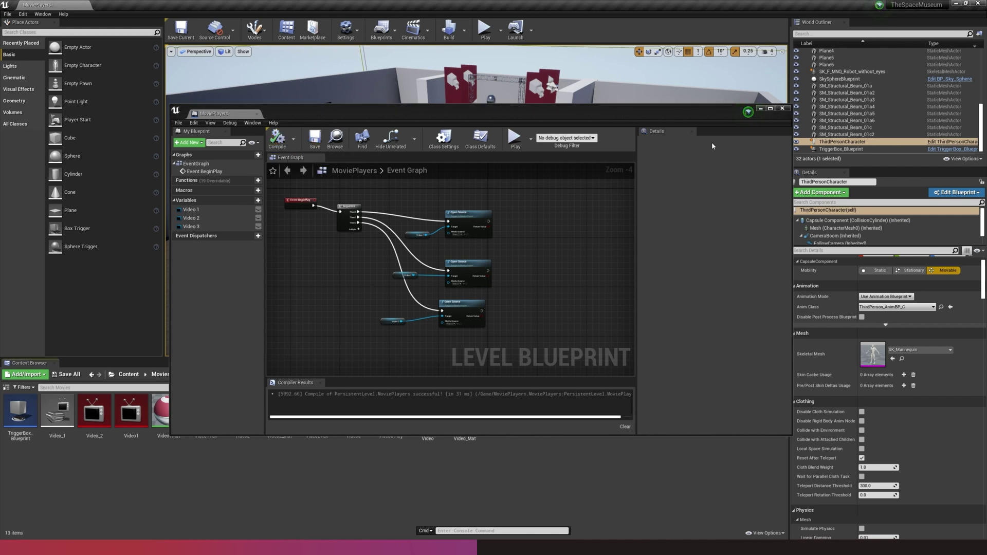
click(761, 109)
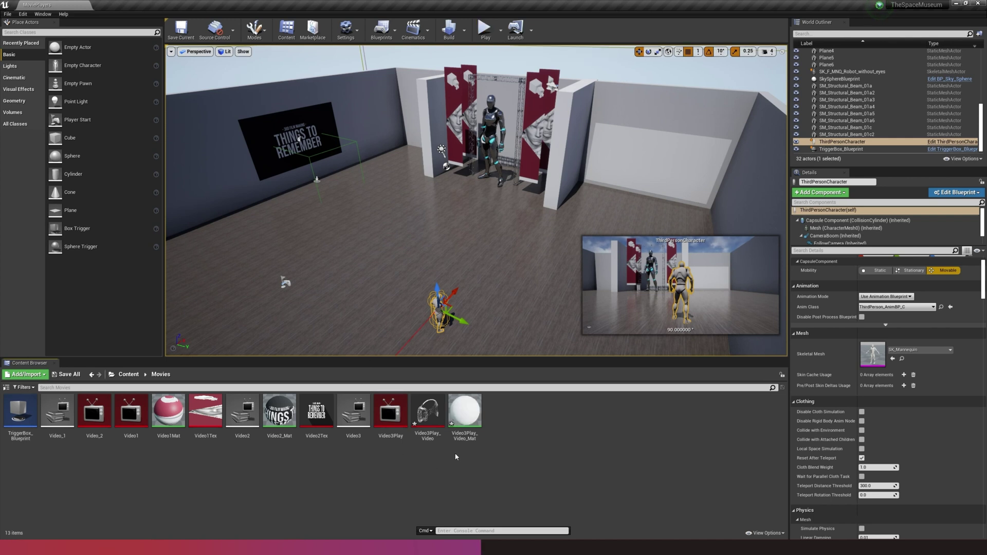
Play-test the level by running the character towards the third video screen, stop the simulation and close the message log
click(469, 419)
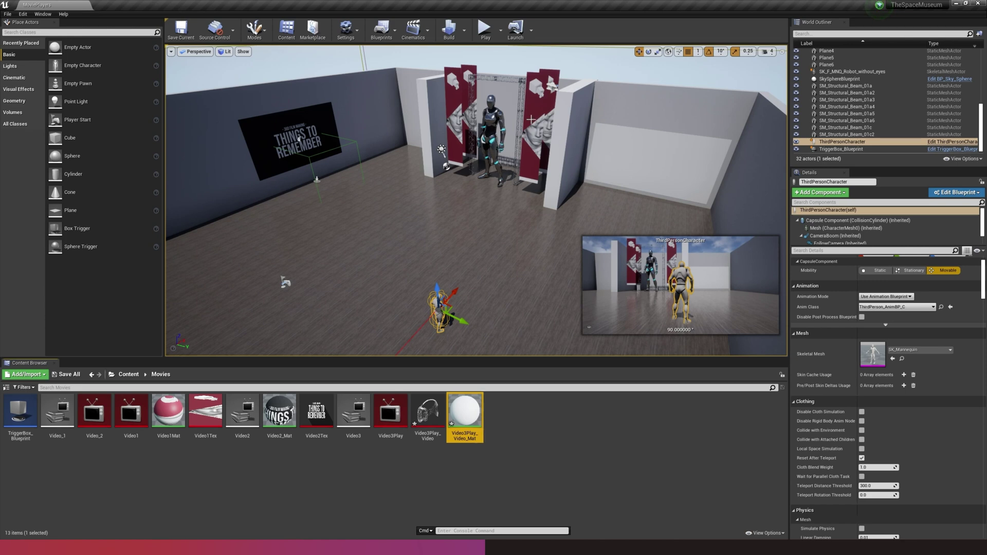
click(484, 32)
key(w)
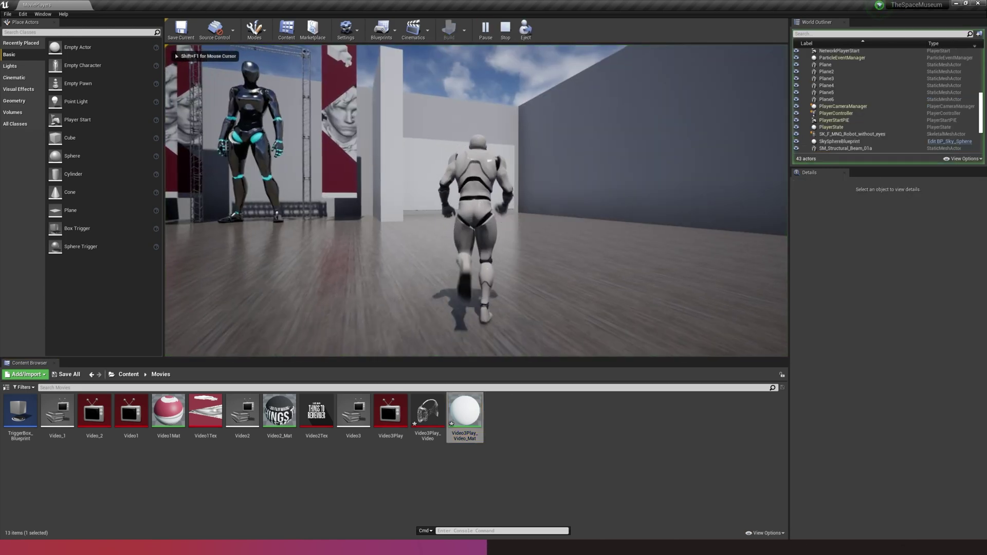
key(Escape)
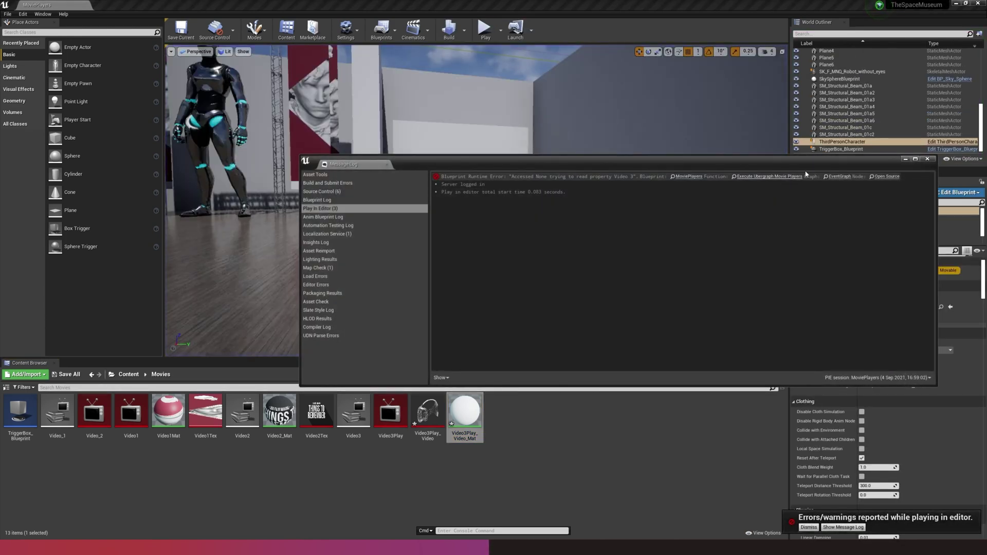
click(927, 159)
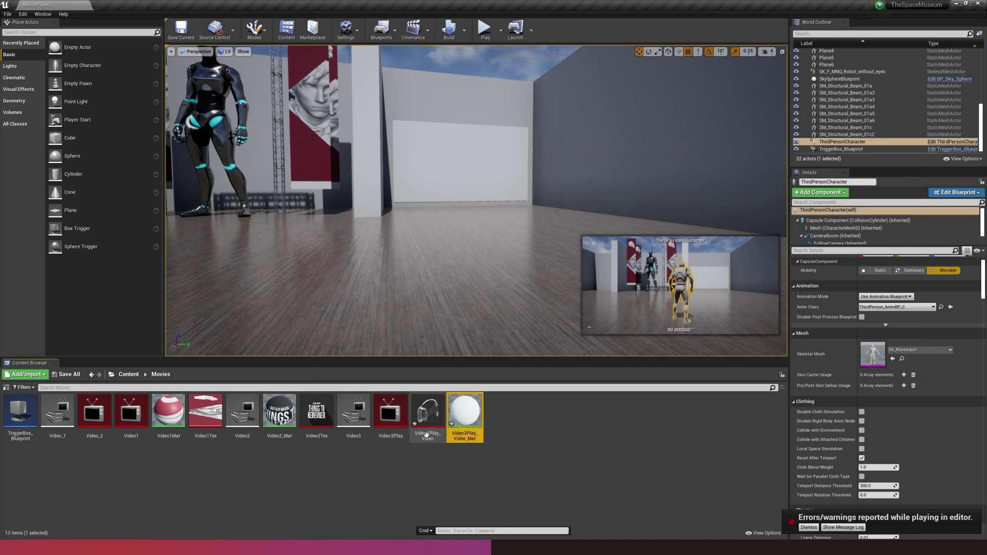
Preview the Video3 source in the Video3Play media player and minimize its window to return to the level
double_click(391, 411)
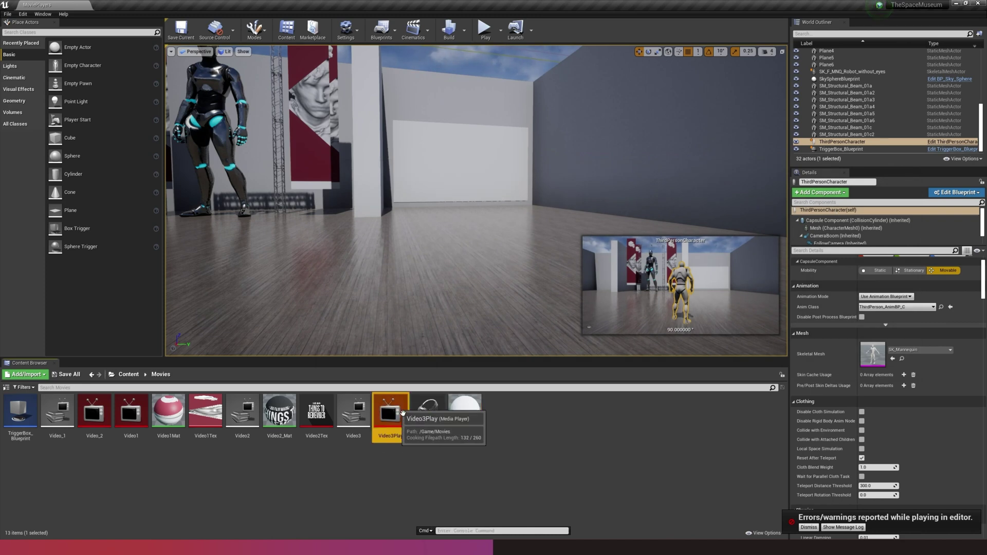
double_click(206, 368)
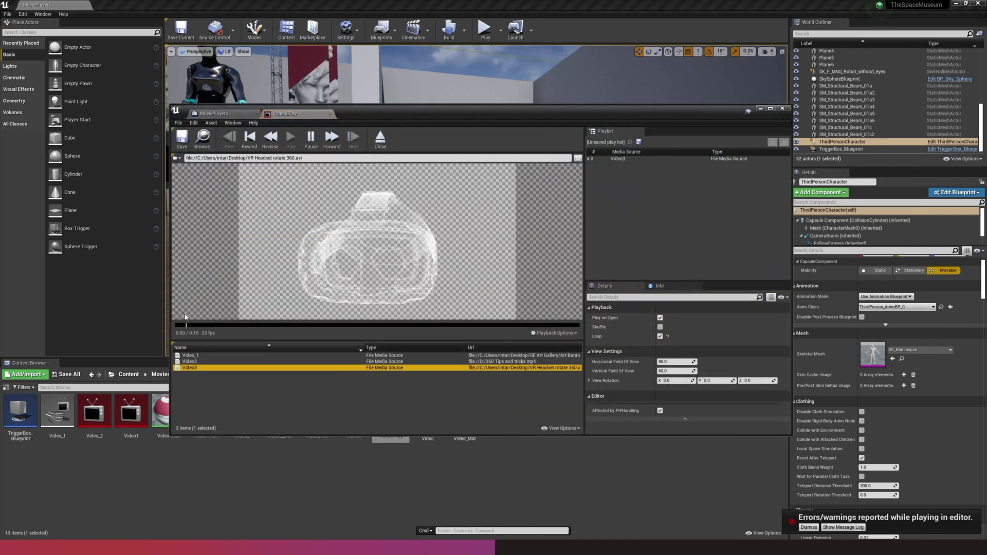
click(760, 108)
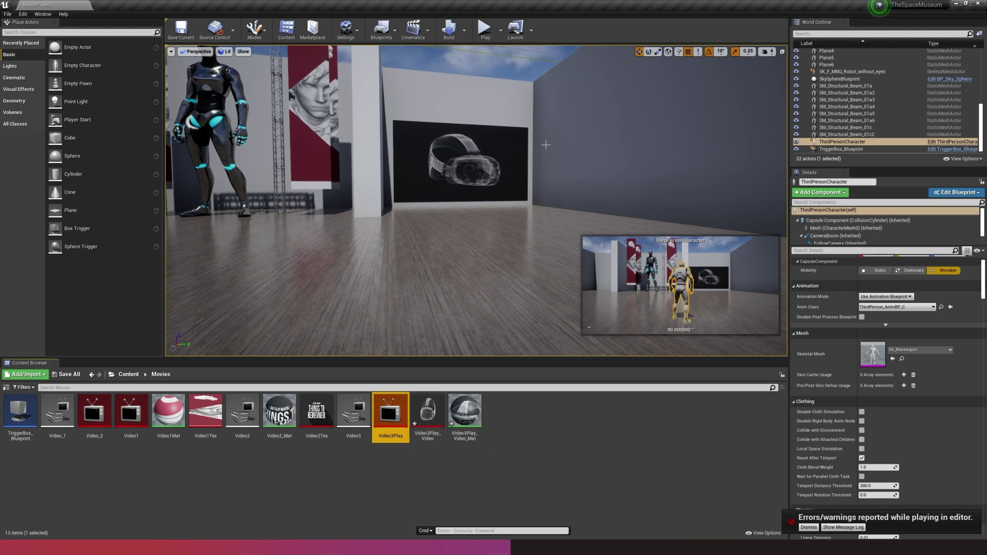
Play-test the level again up to the third video screen, and close the message log after stopping
click(486, 29)
key(w)
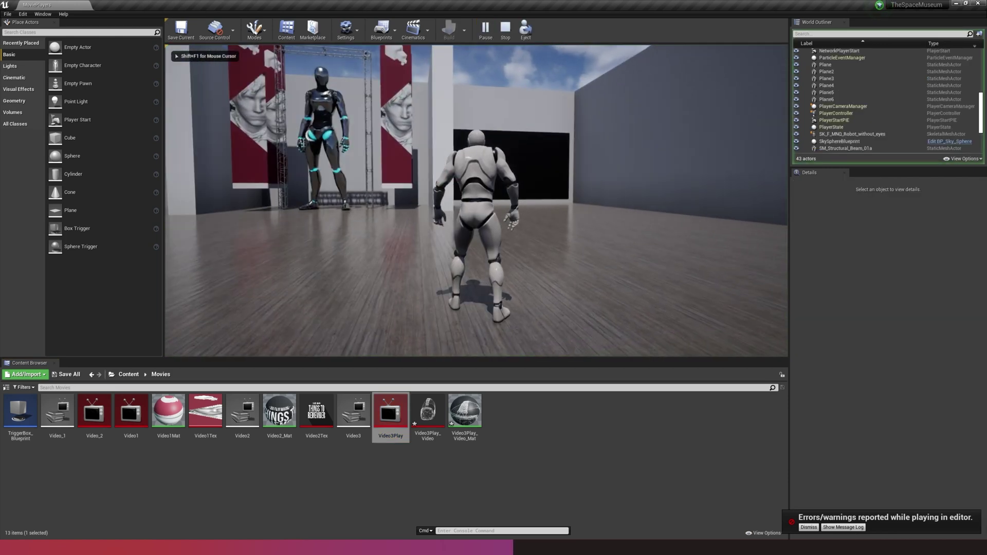
key(d)
key(w)
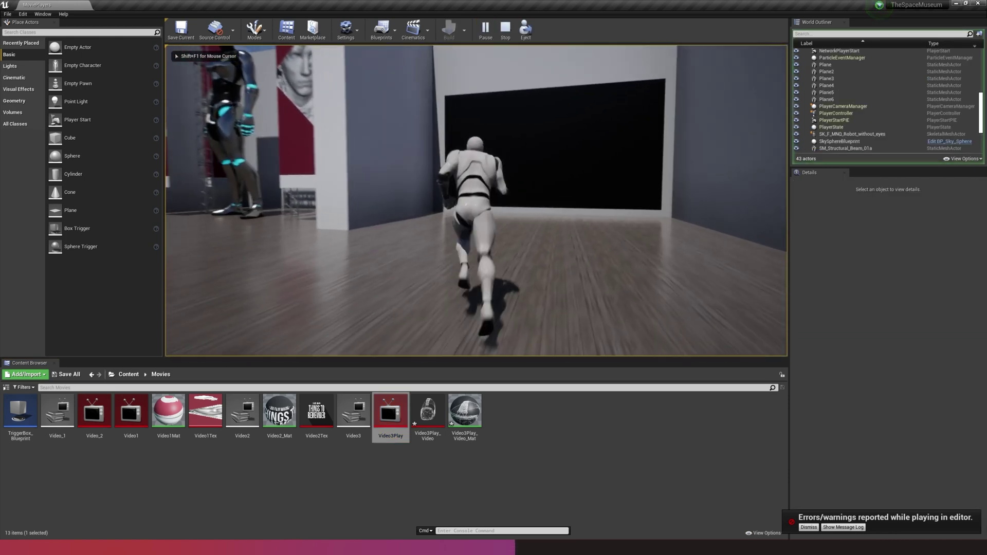
key(d)
key(Escape)
click(926, 159)
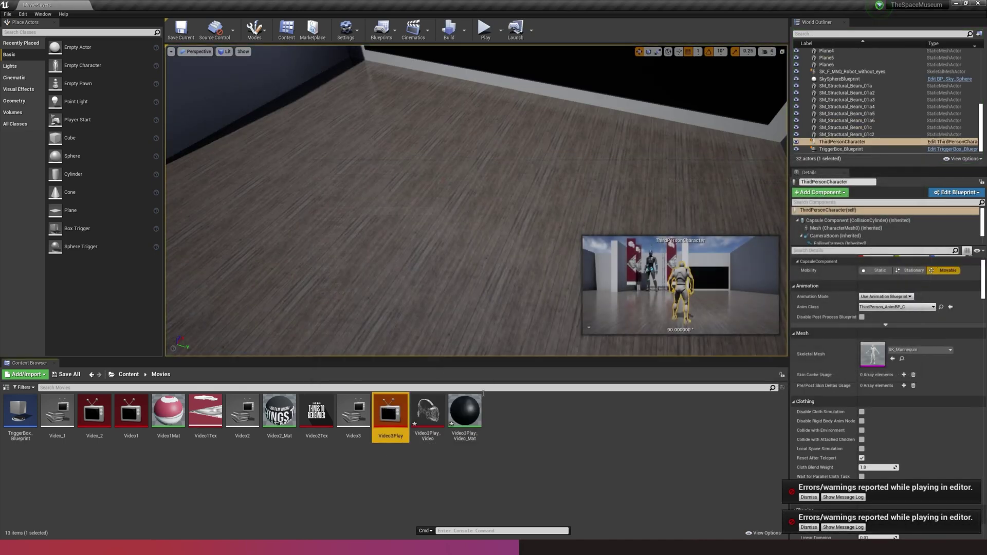
Open the Level Blueprint and check the media source of the Video 3 Open Source node
double_click(394, 412)
click(381, 29)
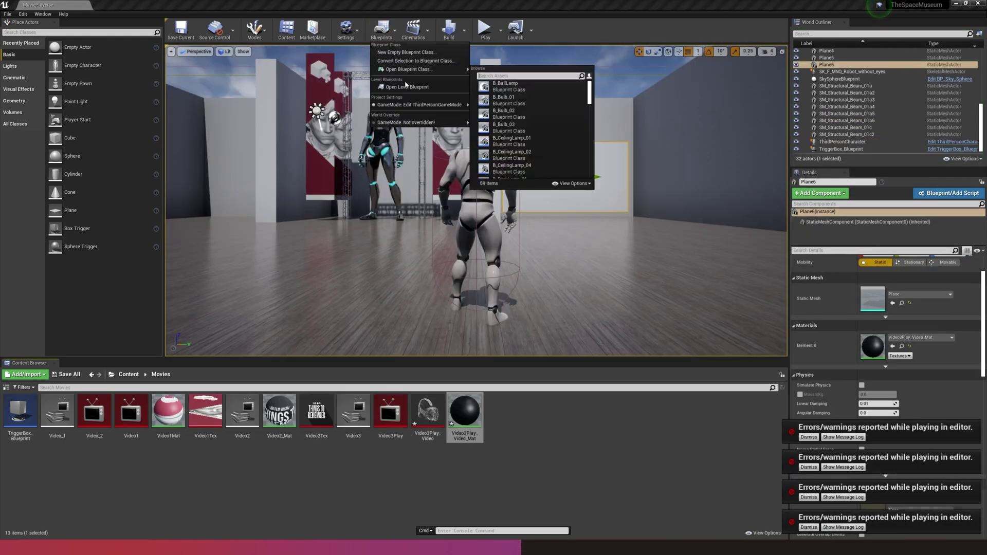
click(409, 90)
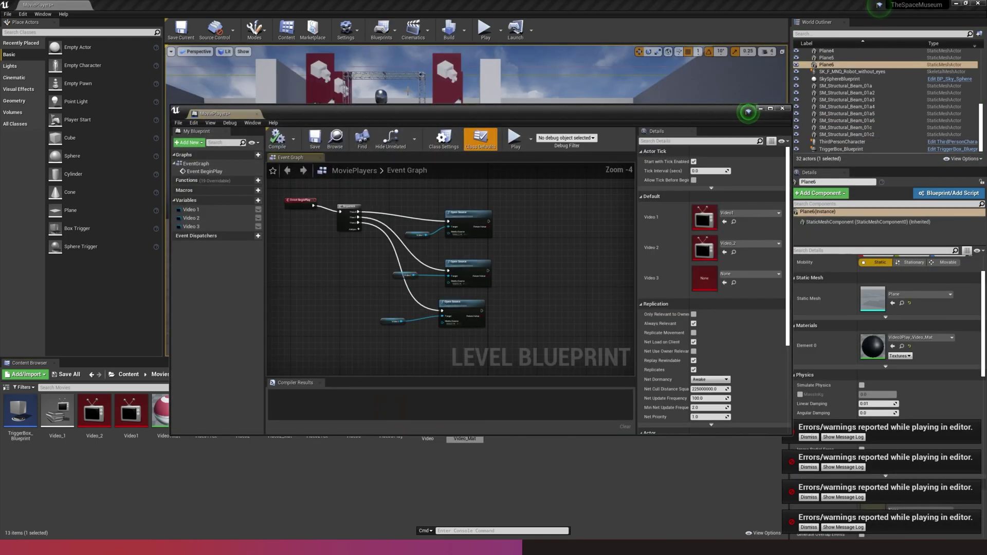
click(447, 308)
scroll(447, 321, up, 4)
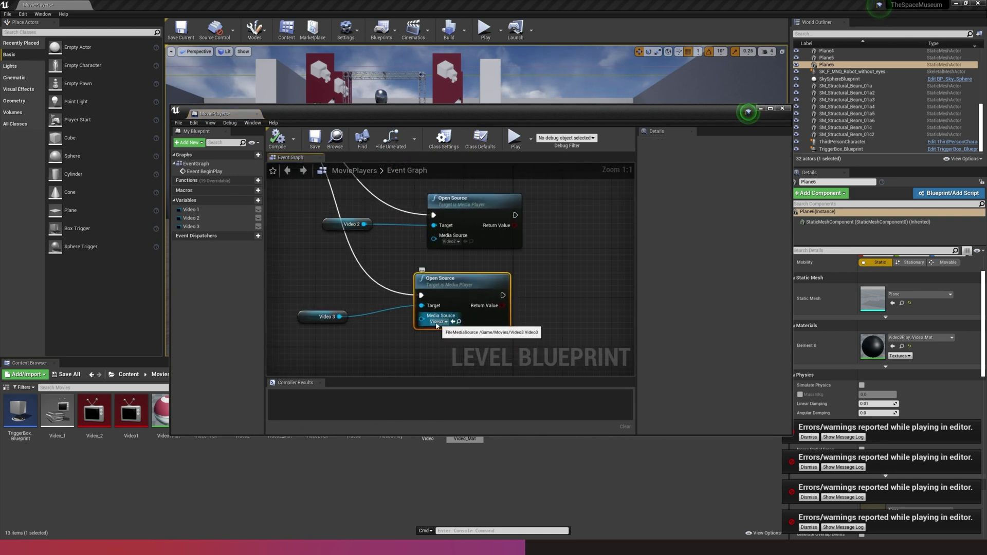
Set the Video 3 variable's default value to the Video3Play media player
click(320, 318)
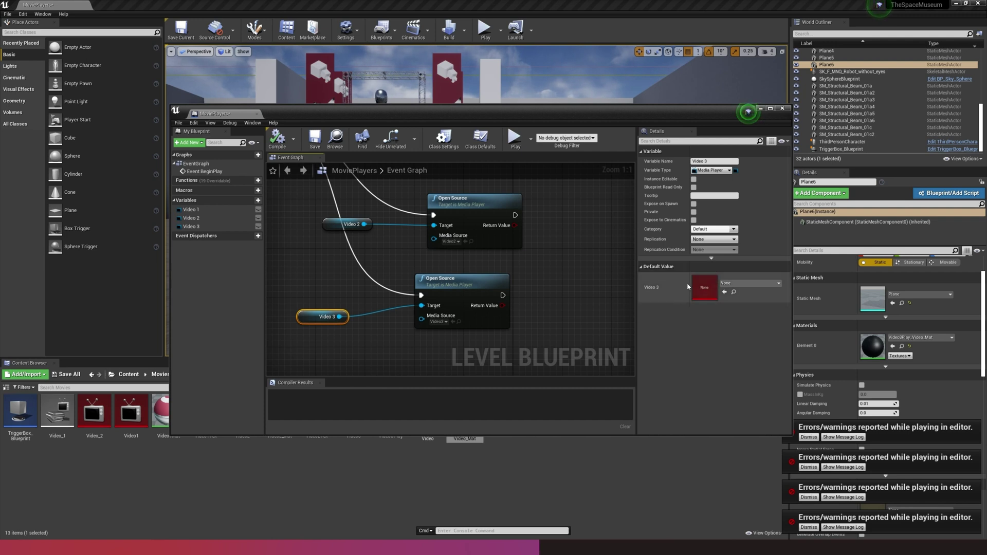
click(336, 225)
click(308, 316)
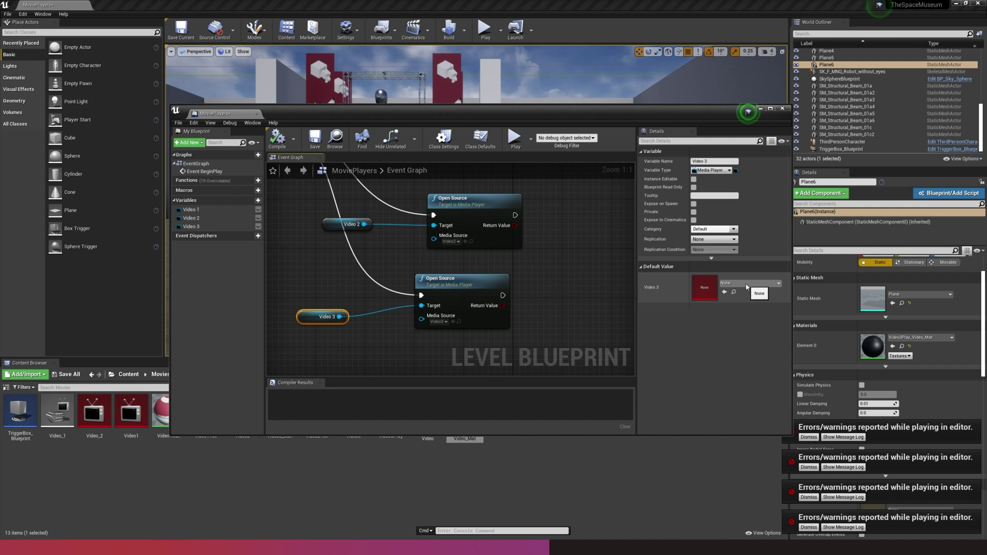
click(746, 286)
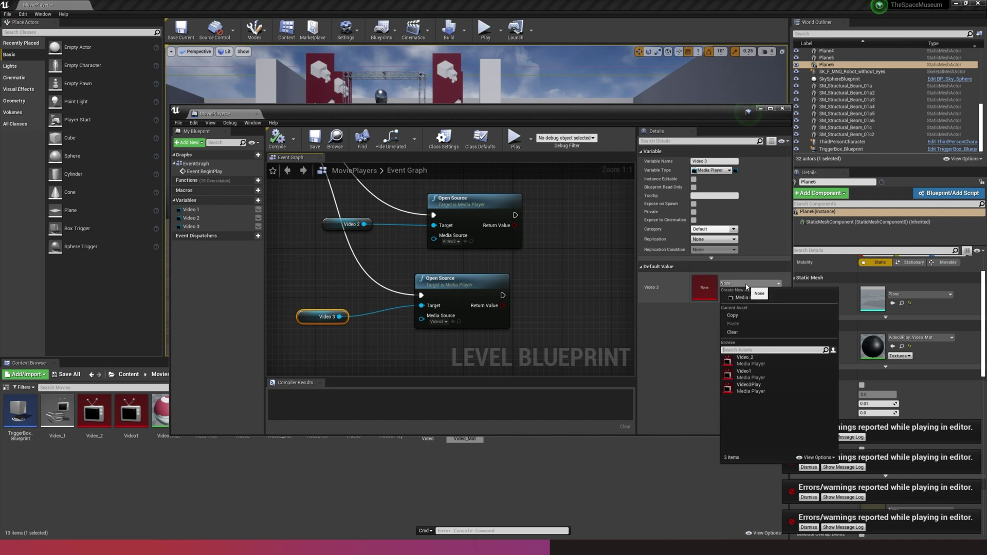
click(750, 389)
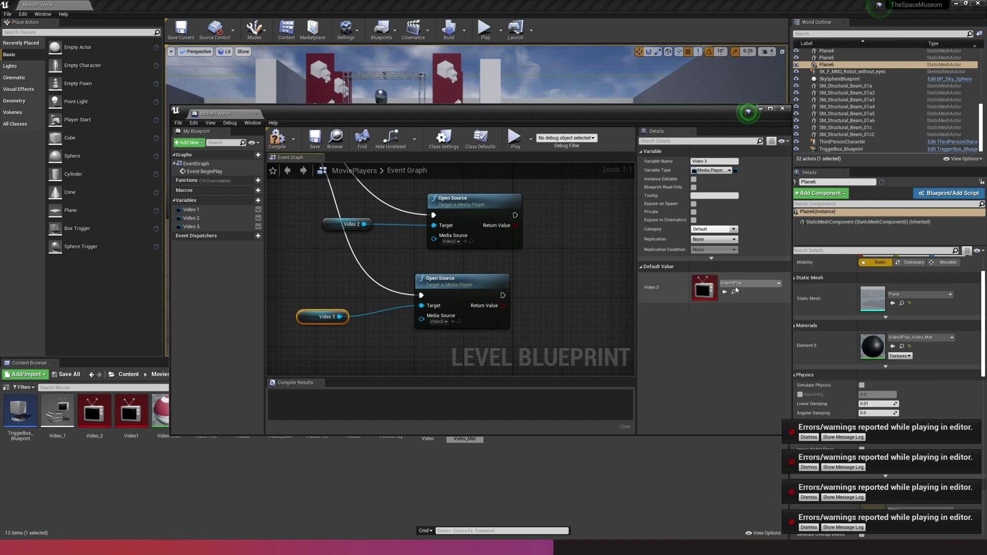
Compile and save the Level Blueprint, and close its window
click(277, 140)
click(316, 140)
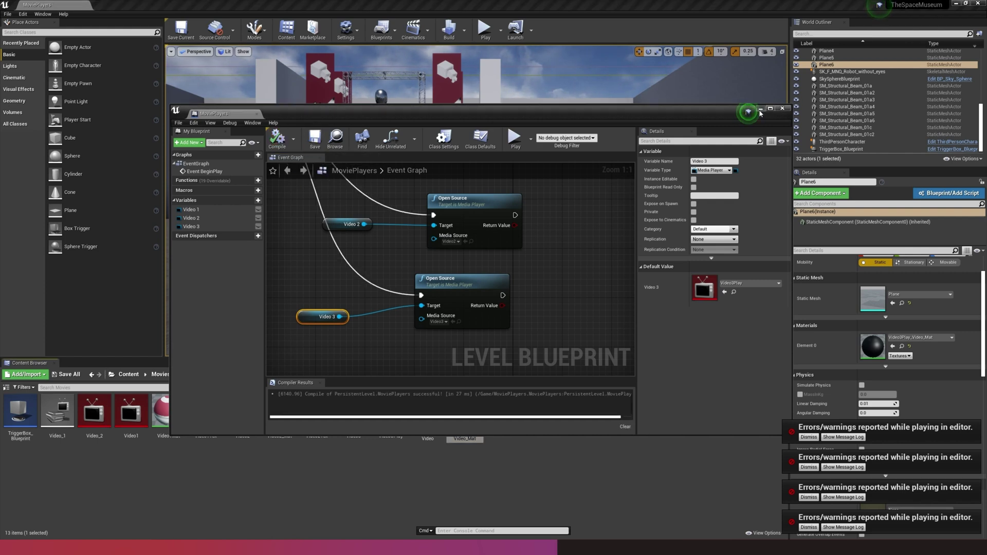
click(782, 109)
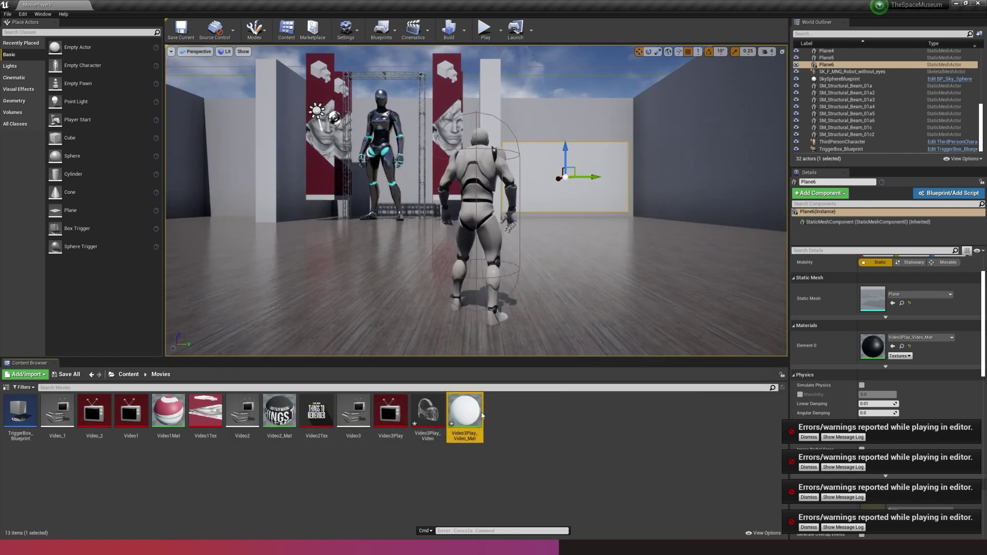
Start the Video3 source again in the Video3Play media player and close the player window
double_click(390, 411)
double_click(191, 368)
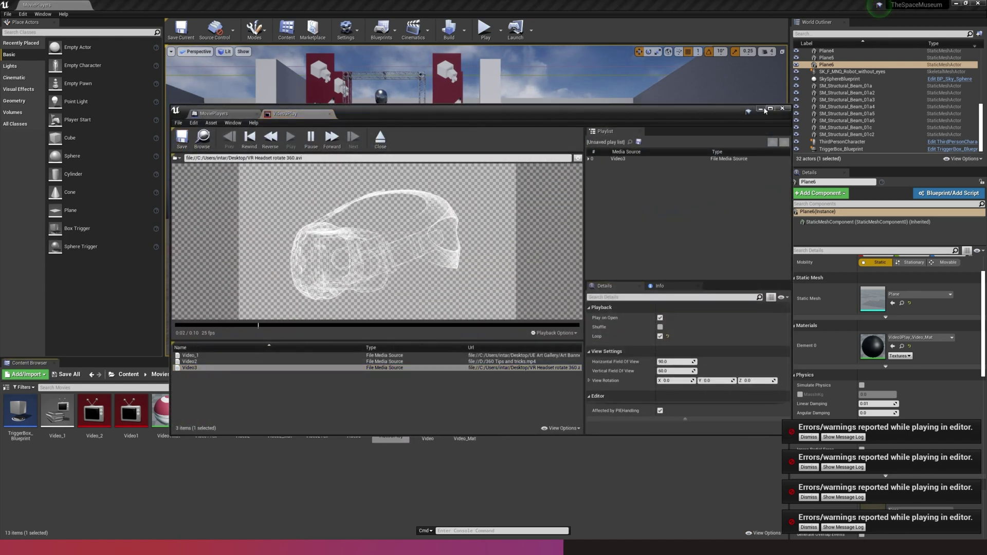
click(782, 108)
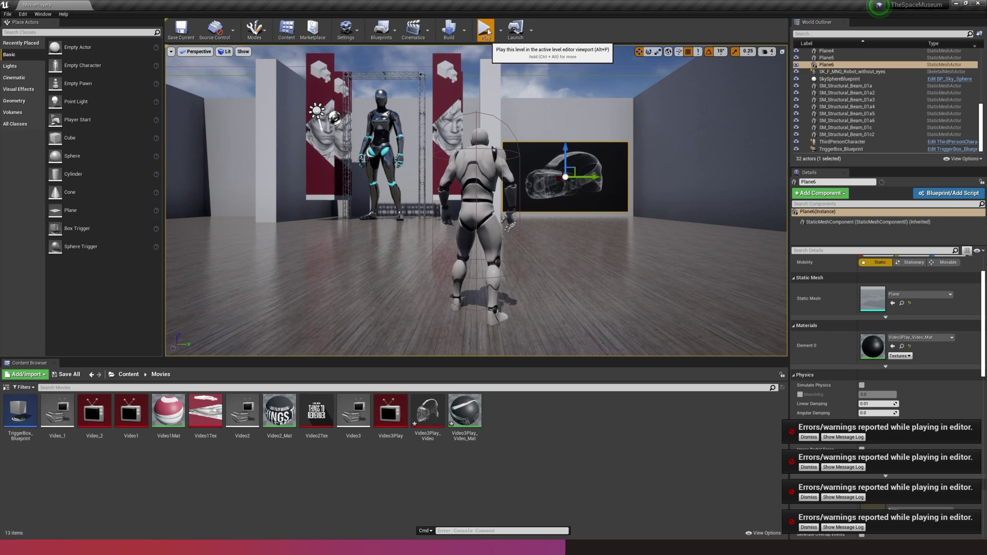
Play-test the level, moving the character around in front of the third screen to check video playback, and stop the simulation
click(486, 30)
key(w)
key(w)
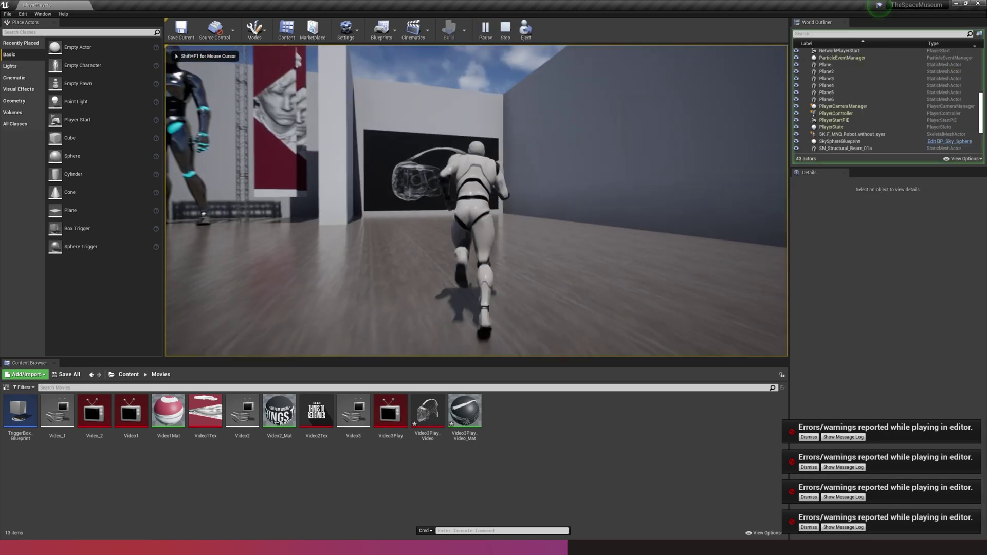
key(d)
key(w)
key(d)
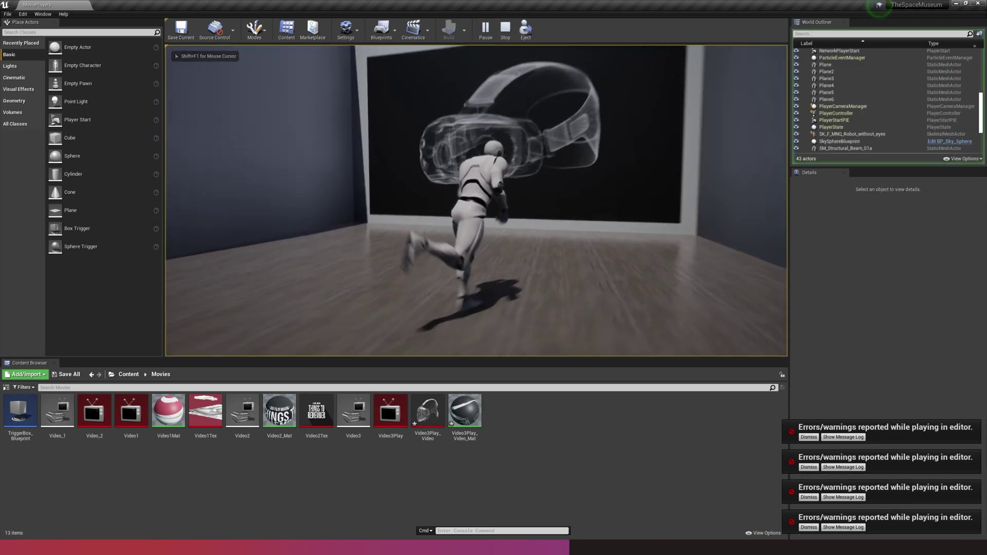
key(s)
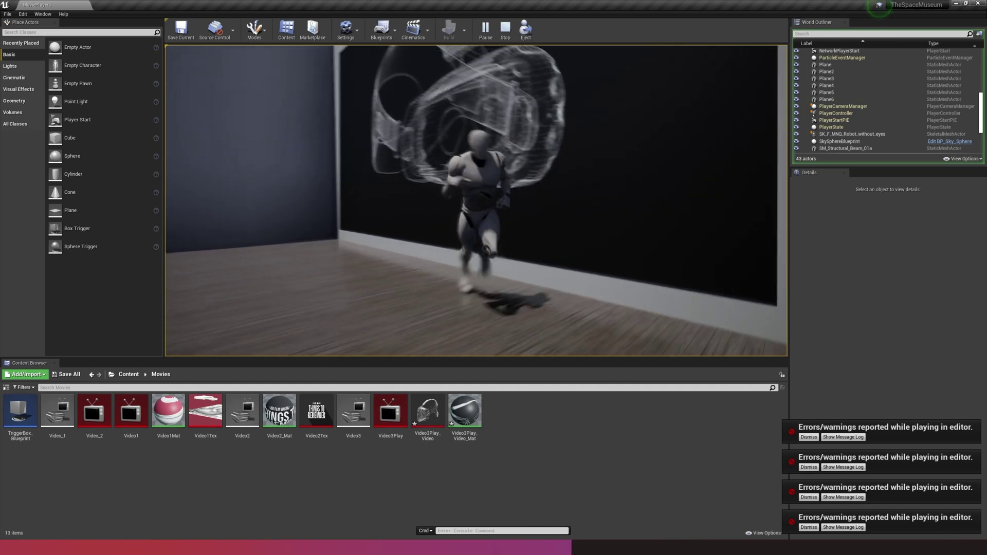
key(a)
key(space)
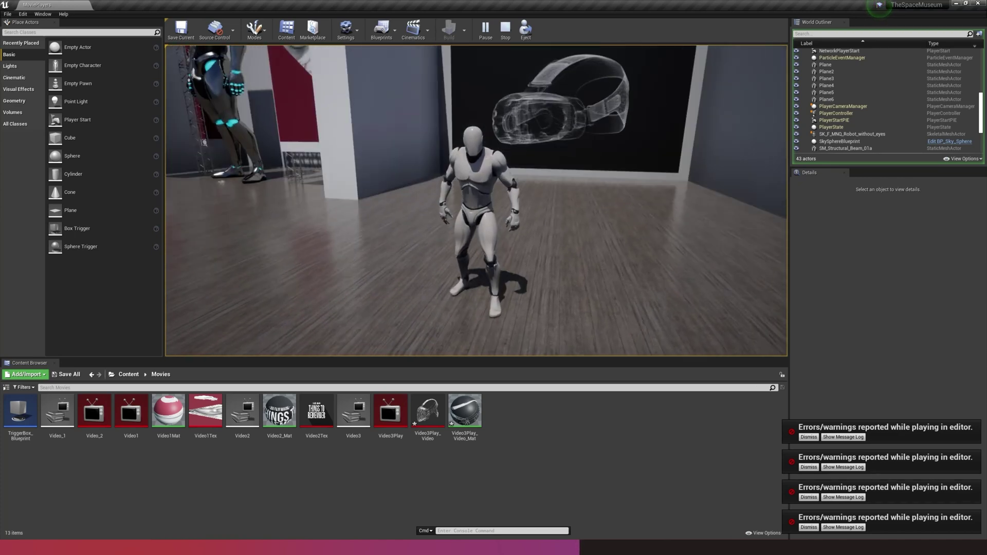
key(Escape)
Place a Box Trigger on the floor in front of the third video screen, at location about 768, 986, 162
key(f)
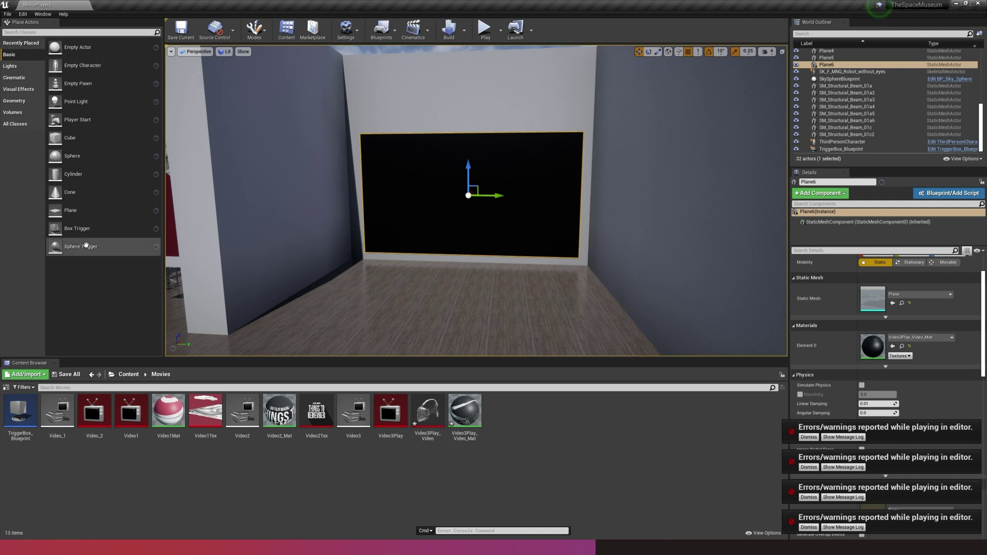
drag(77, 228, 456, 290)
drag(449, 247, 452, 256)
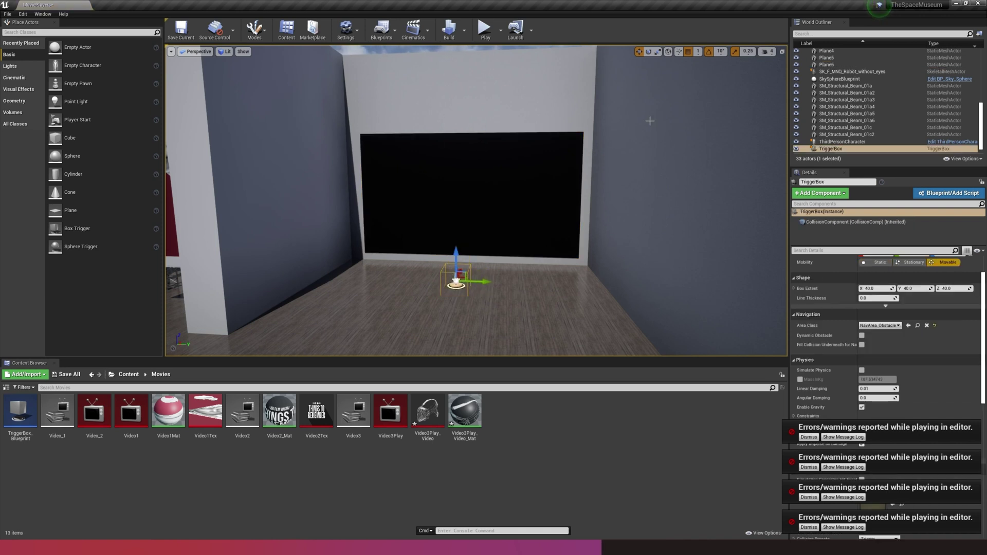
Dismiss all the play-in-editor error notifications
click(809, 437)
click(809, 467)
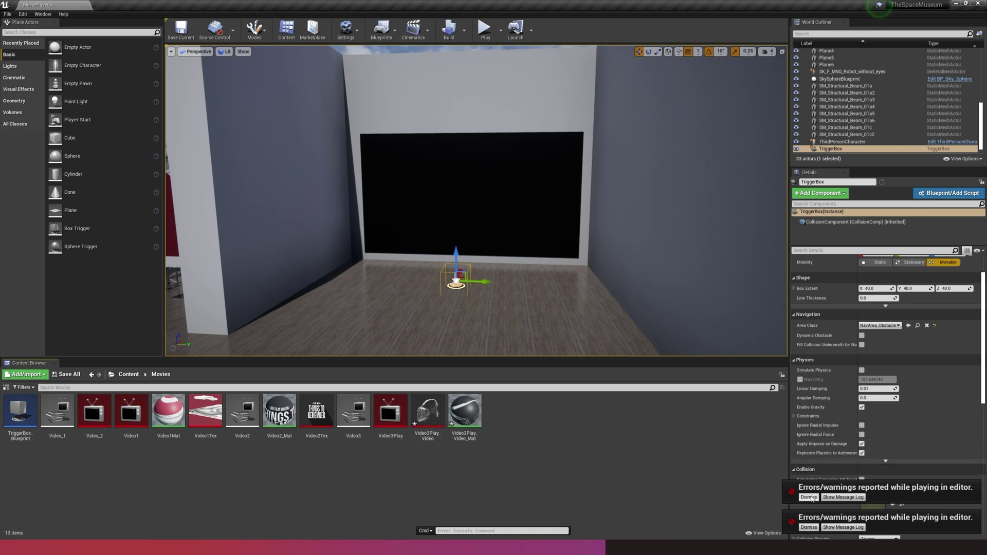
click(809, 497)
click(809, 527)
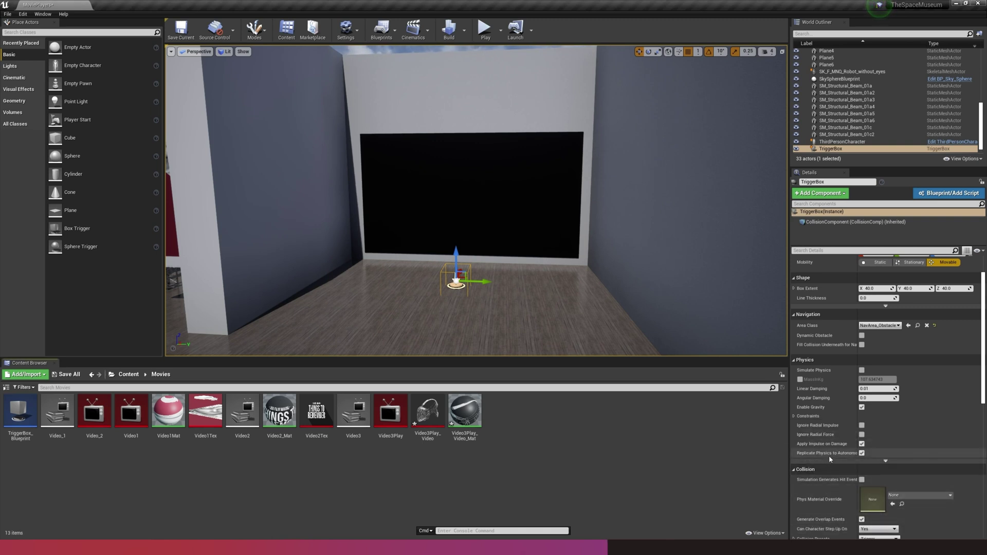
Enlarge the trigger box to a box extent of about 310 in X, 470 in Y and 320 in Z
scroll(879, 310, up, 3)
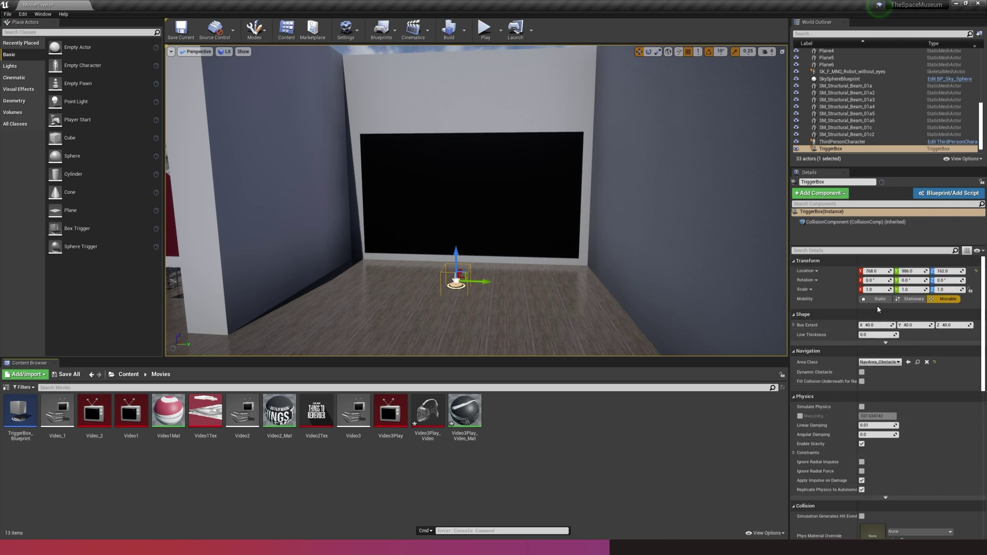
drag(876, 325, 905, 325)
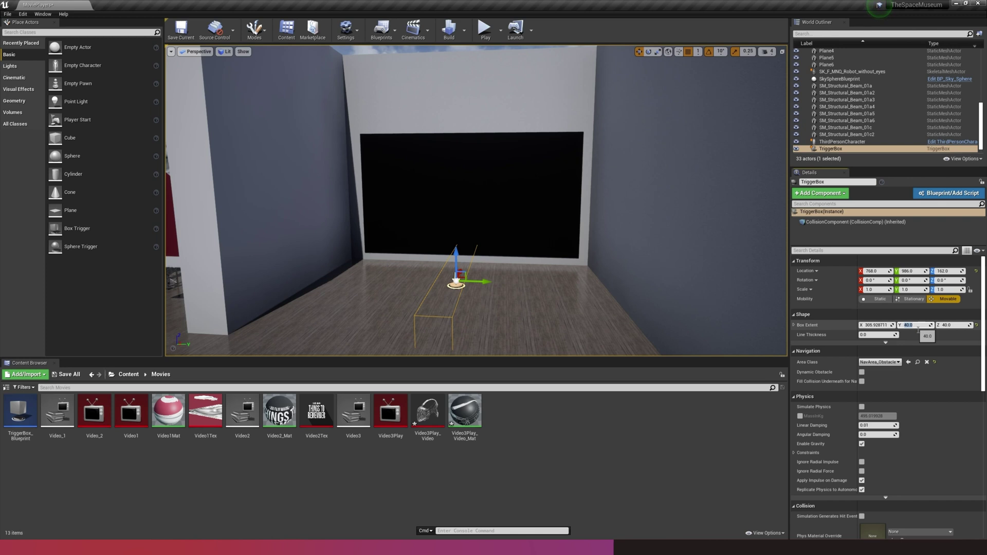
click(932, 337)
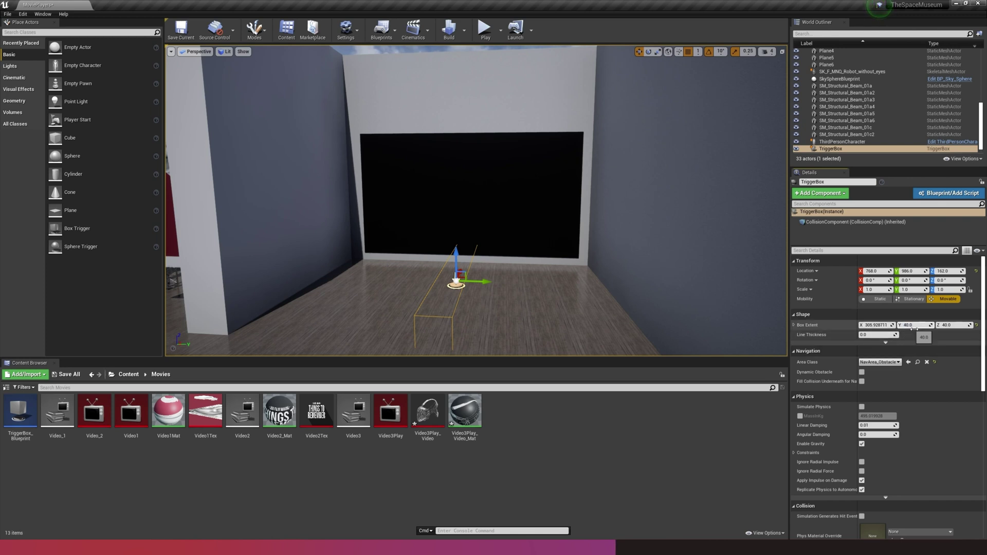
drag(912, 325, 966, 325)
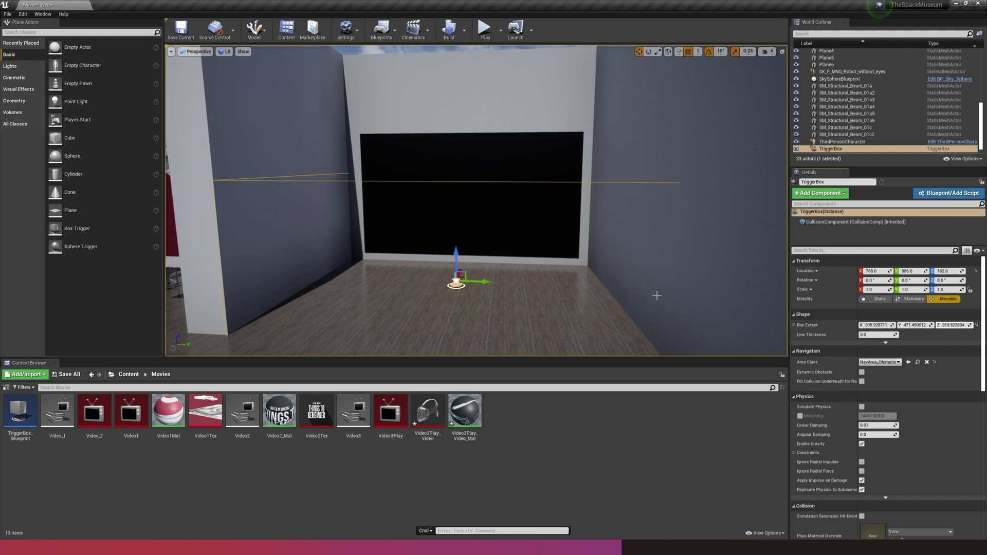
Convert the trigger box into a Blueprint named TriggerVideo3, as a new subclass of TriggerBox in the Movies folder
click(938, 195)
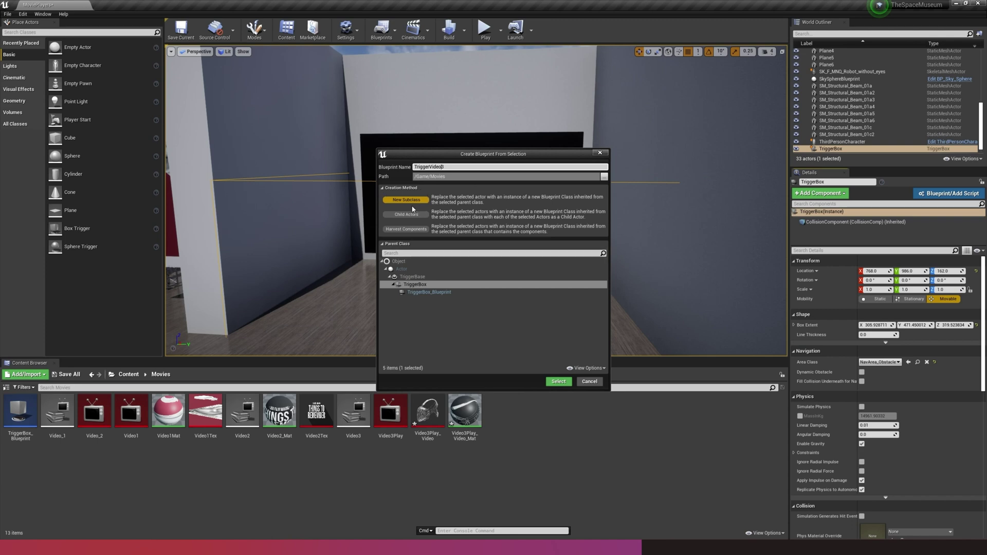
click(558, 381)
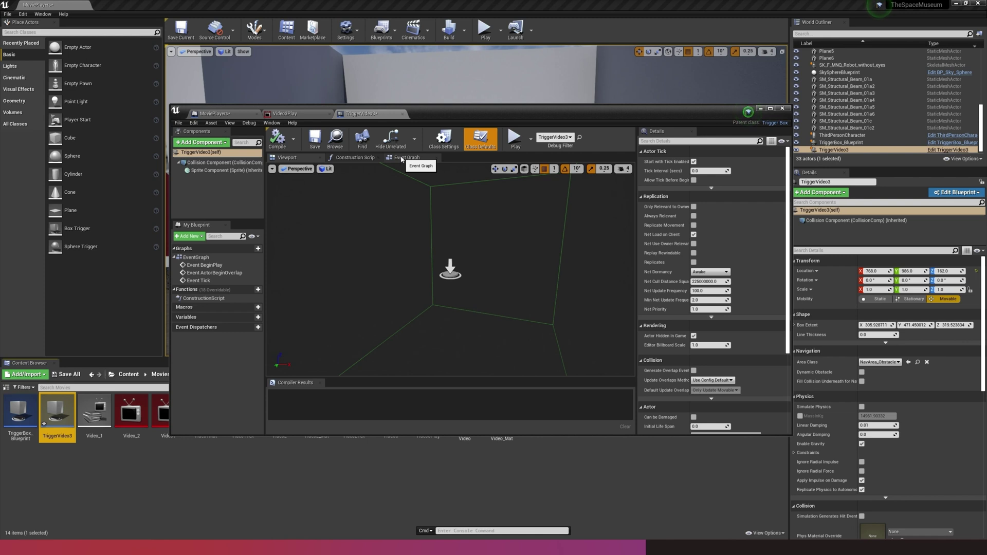
Open the Event Graph of the TriggerVideo3 Blueprint and go to its ActorBeginOverlap event
click(401, 158)
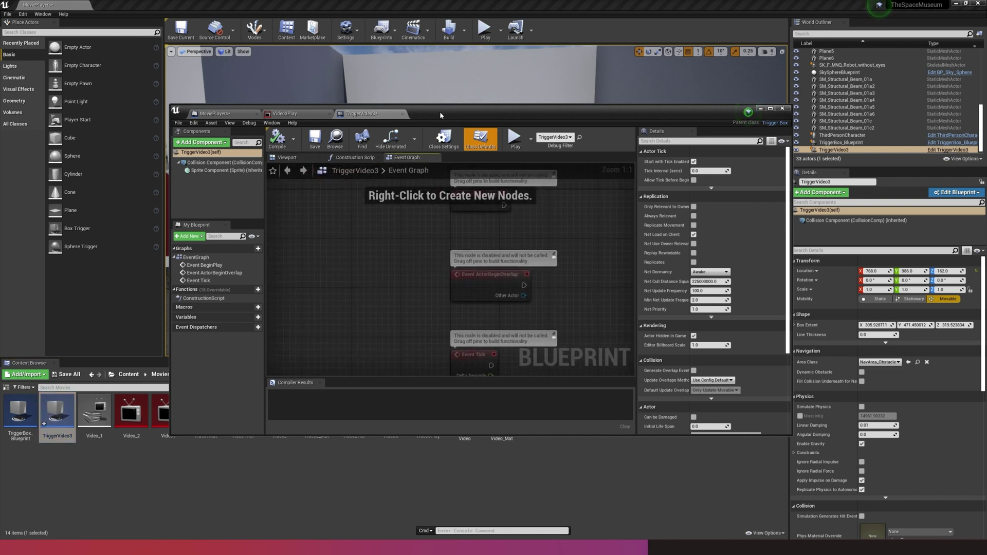
drag(443, 111, 379, 104)
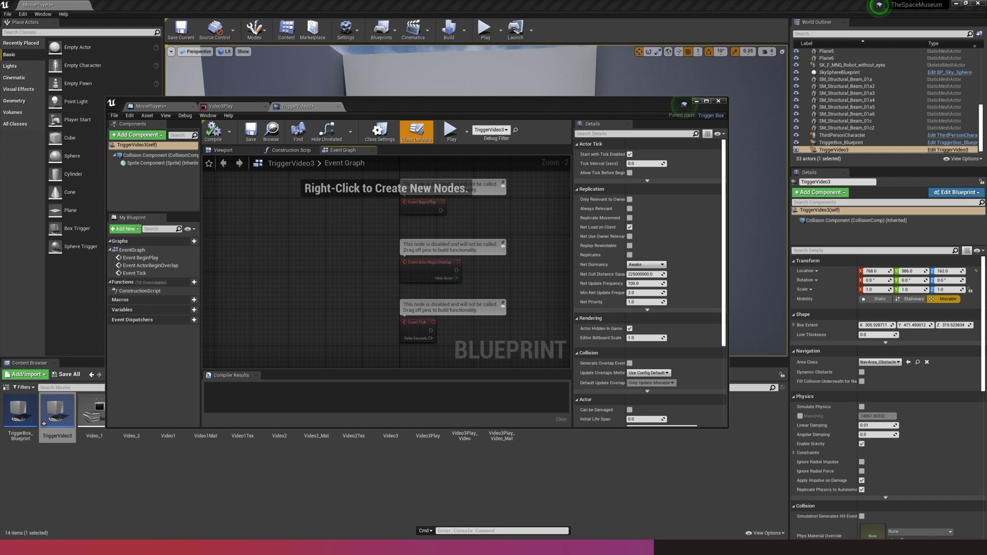
right_drag(483, 229, 411, 254)
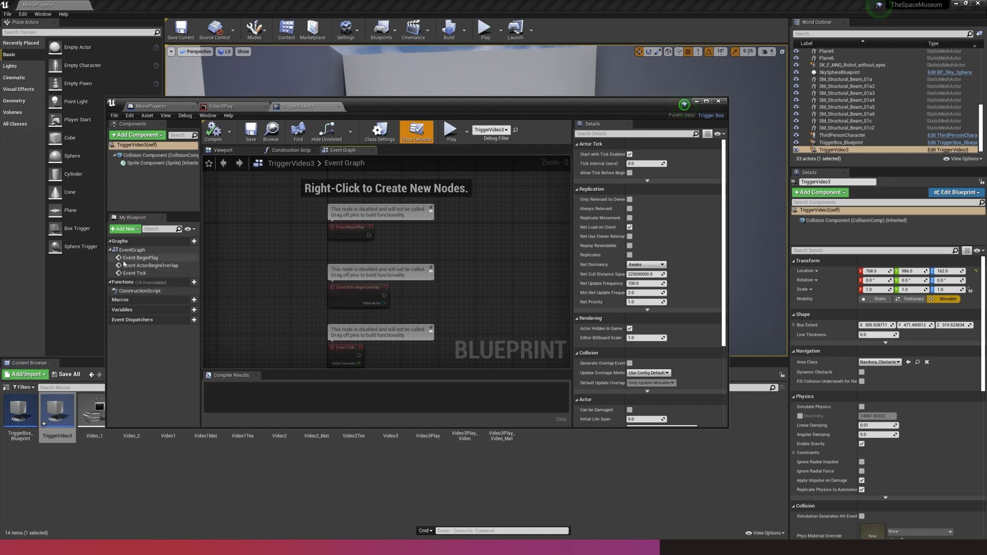
drag(137, 266, 283, 252)
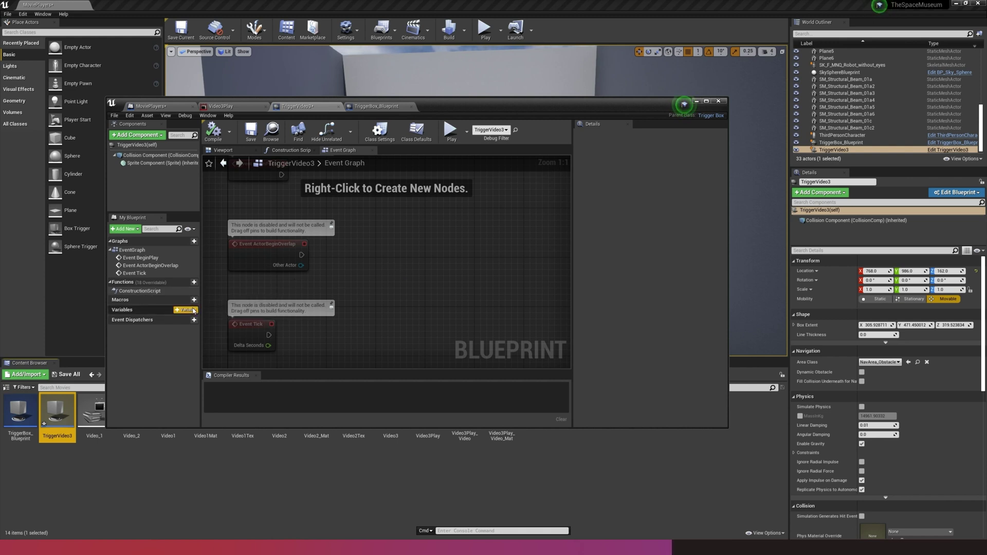
Add a variable named Video3Control to the TriggerVideo3 Blueprint, with the type Media Player Object Reference
click(194, 310)
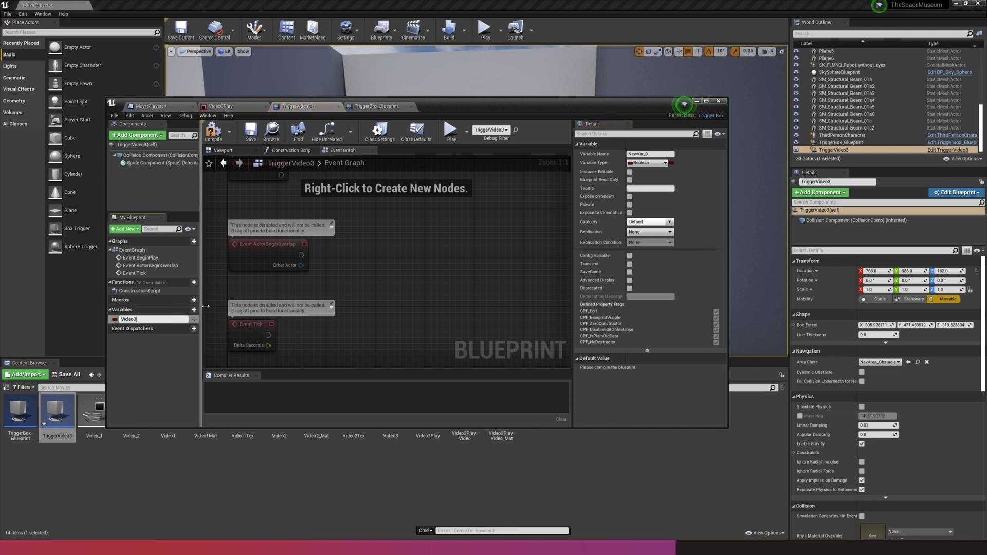
text(Video3Control)
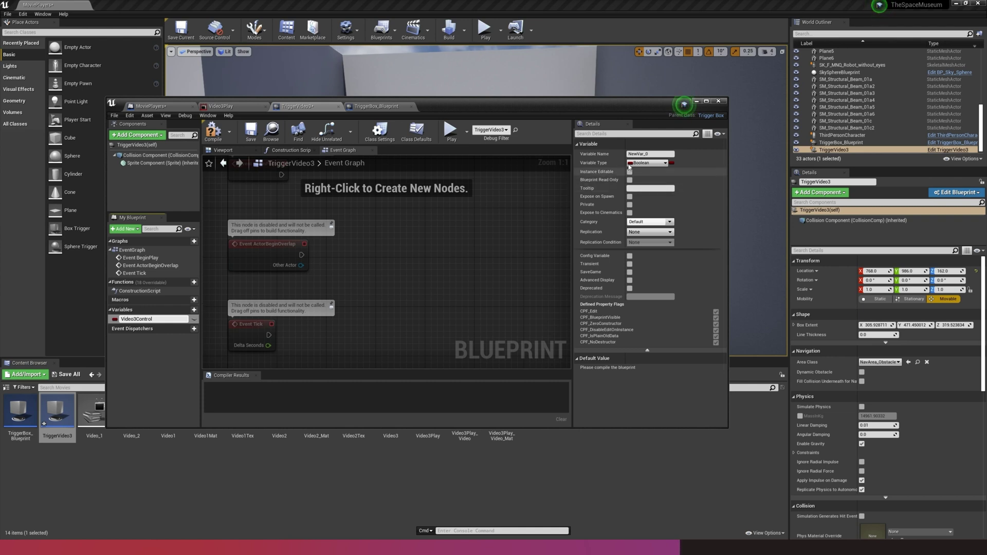
key(Return)
click(653, 167)
text(media)
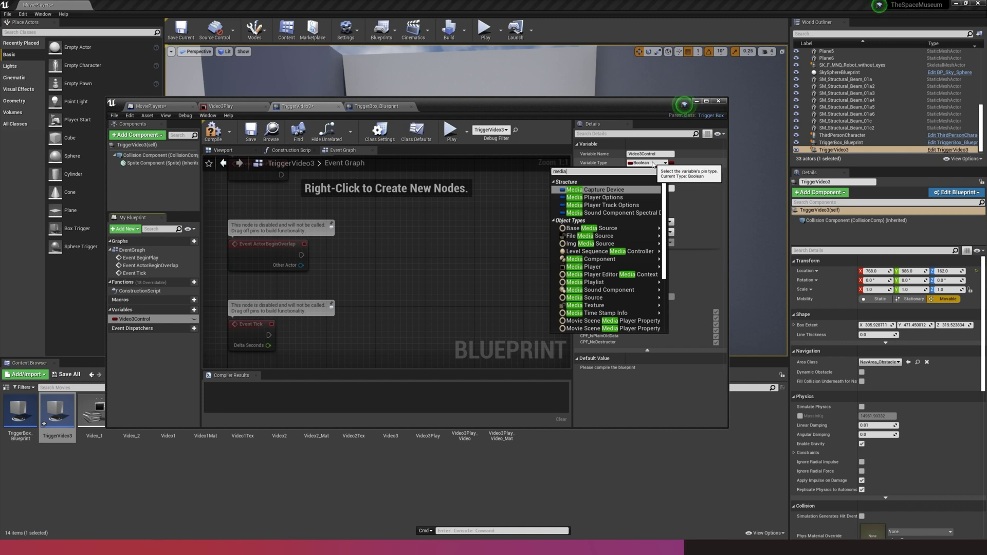
mouse_move(660, 267)
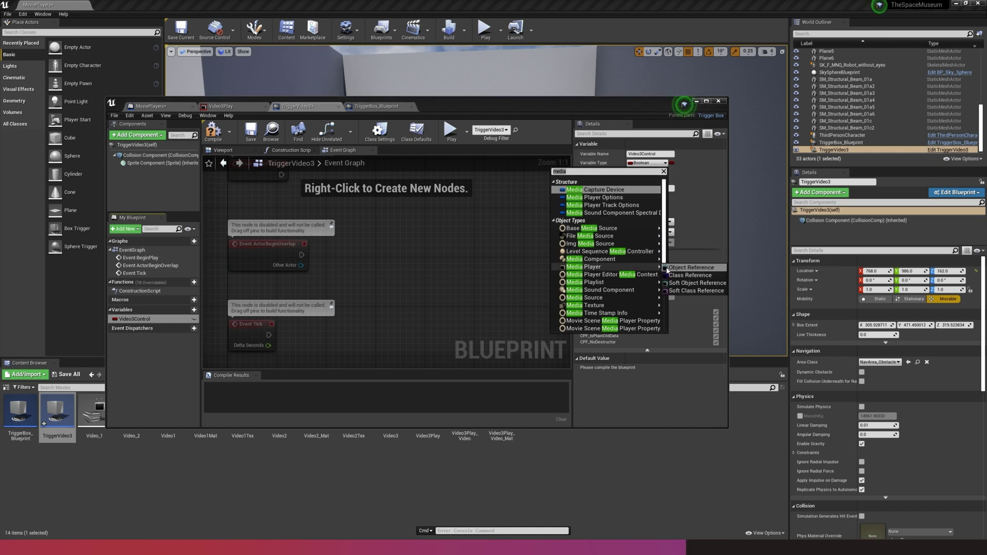
click(691, 268)
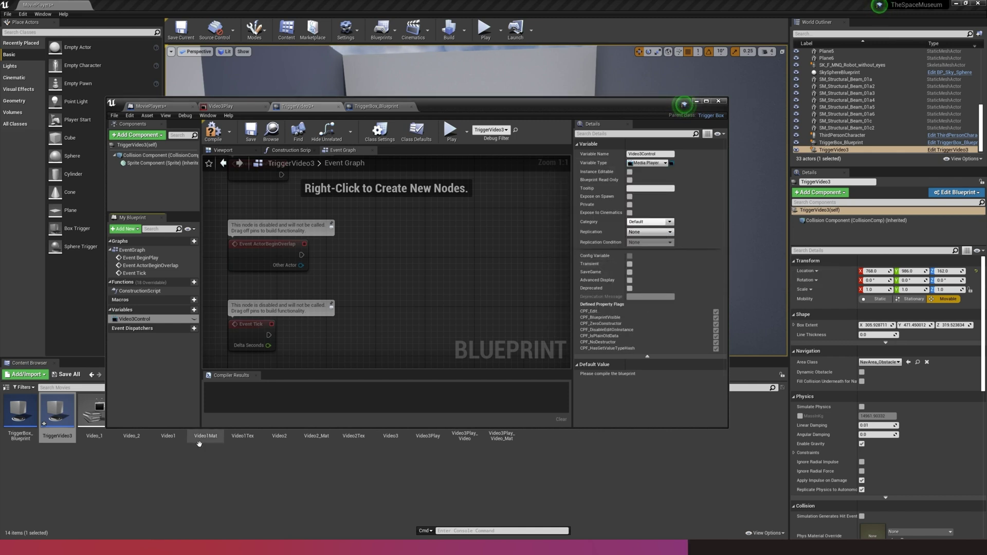
Place a Get node for the Video3Control variable just below the ActorBeginOverlap event
click(142, 320)
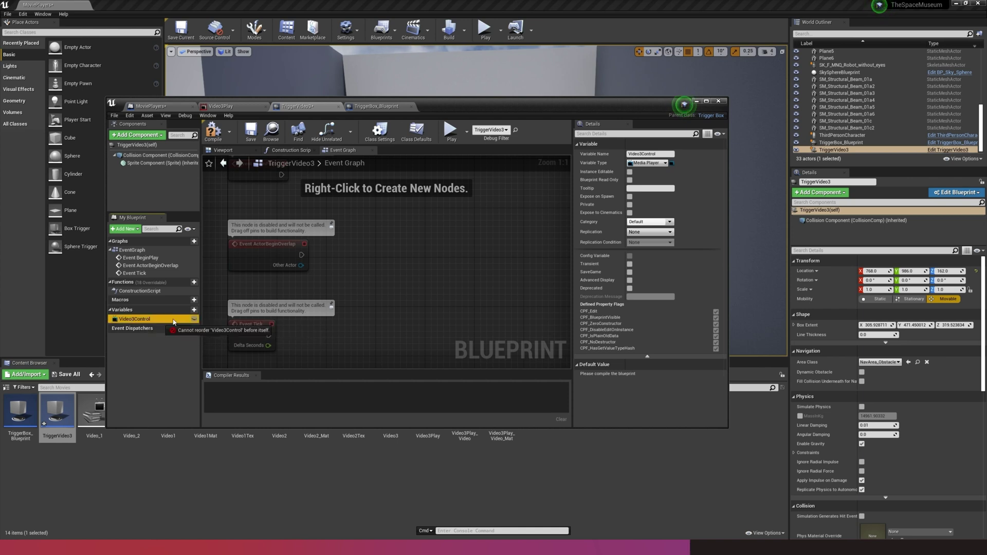
drag(318, 277, 326, 283)
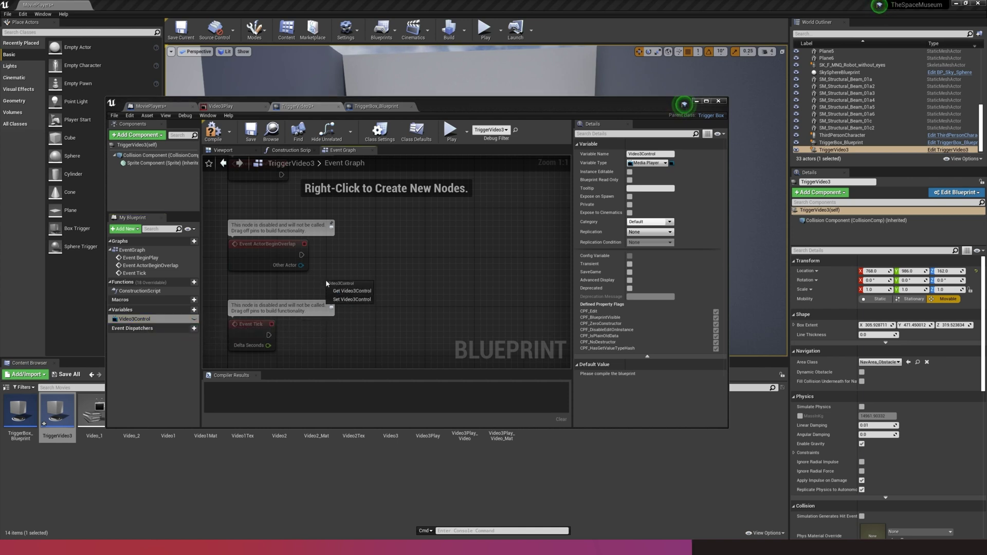
click(345, 291)
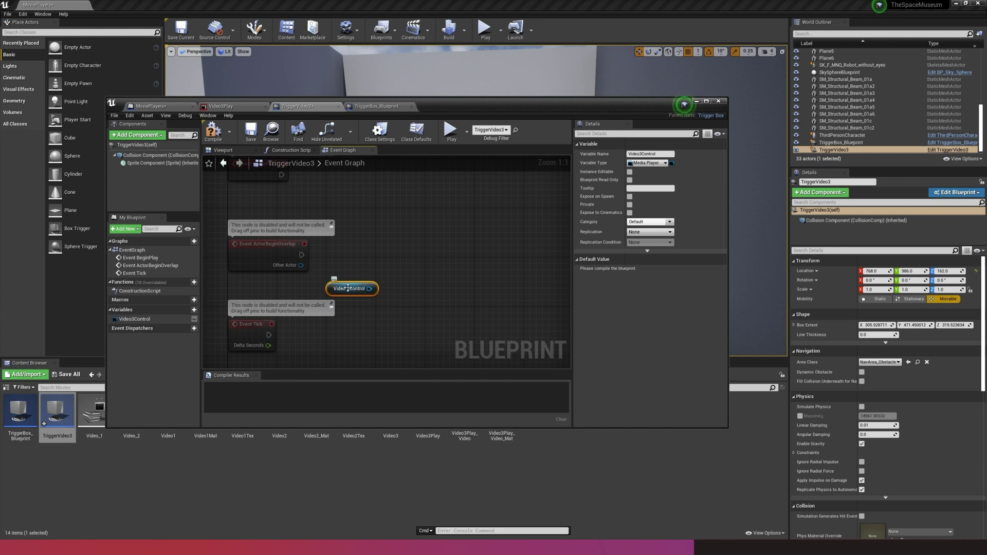
Add a Media Player Play node targeting Video3Control and connect the ActorBeginOverlap event's execution output to it
drag(374, 290, 425, 241)
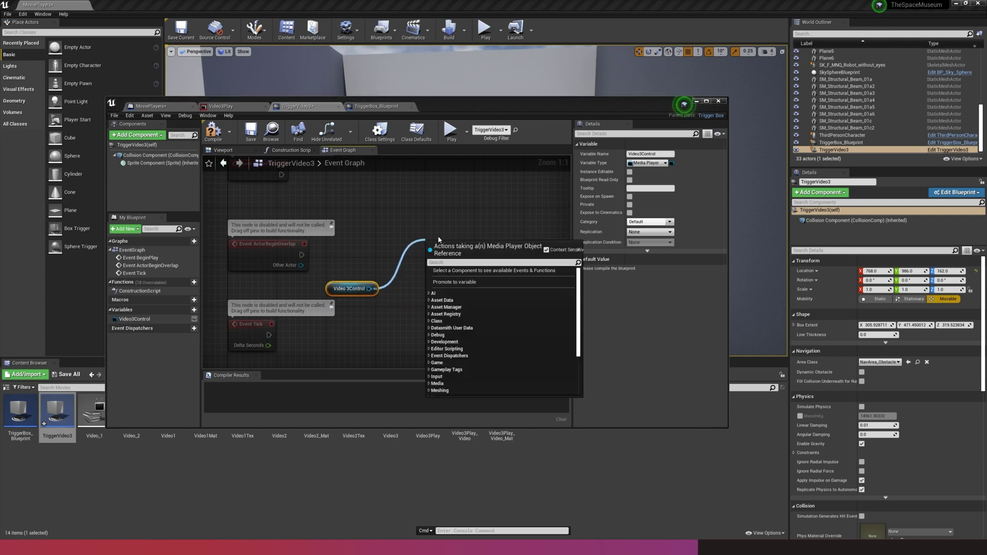
text(play)
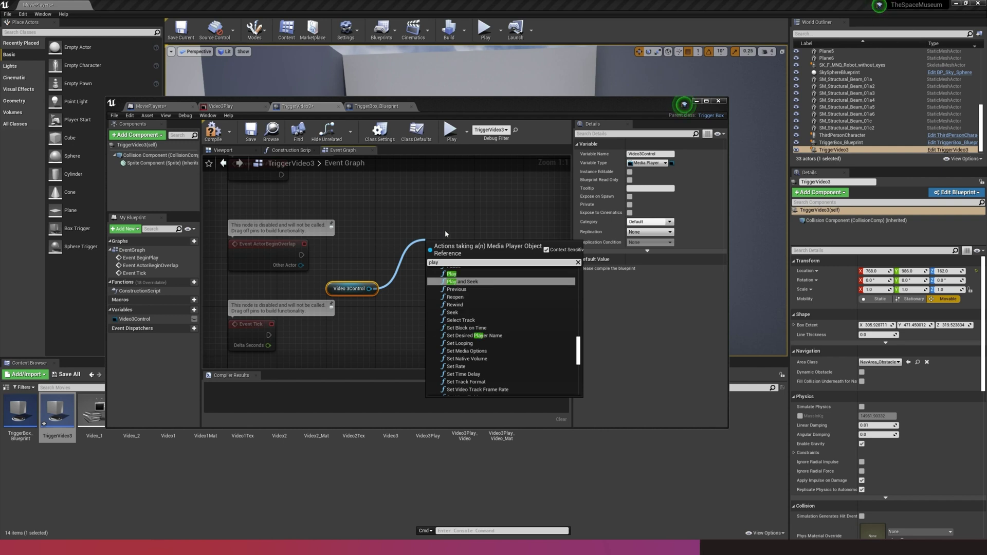
scroll(440, 292, up, 5)
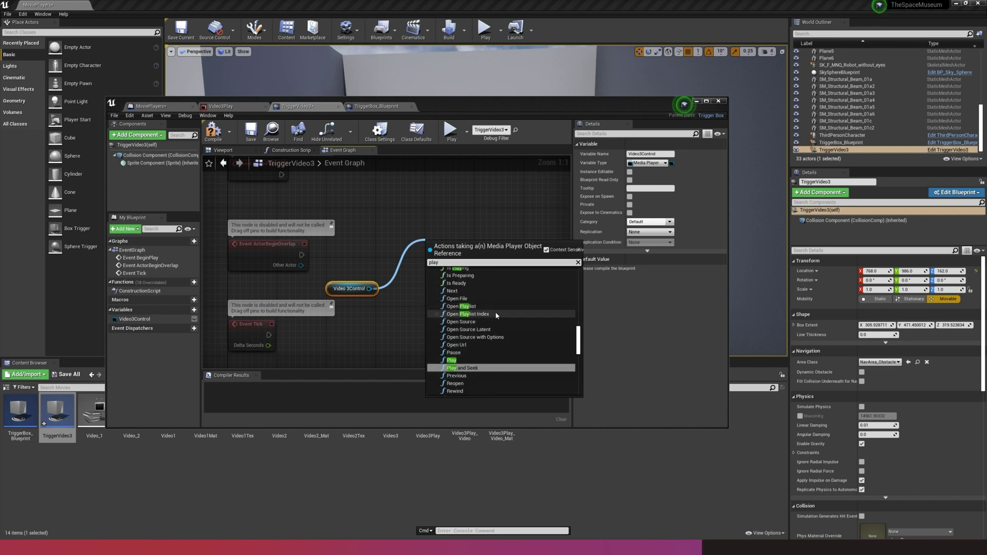
scroll(493, 325, up, 6)
scroll(491, 329, down, 6)
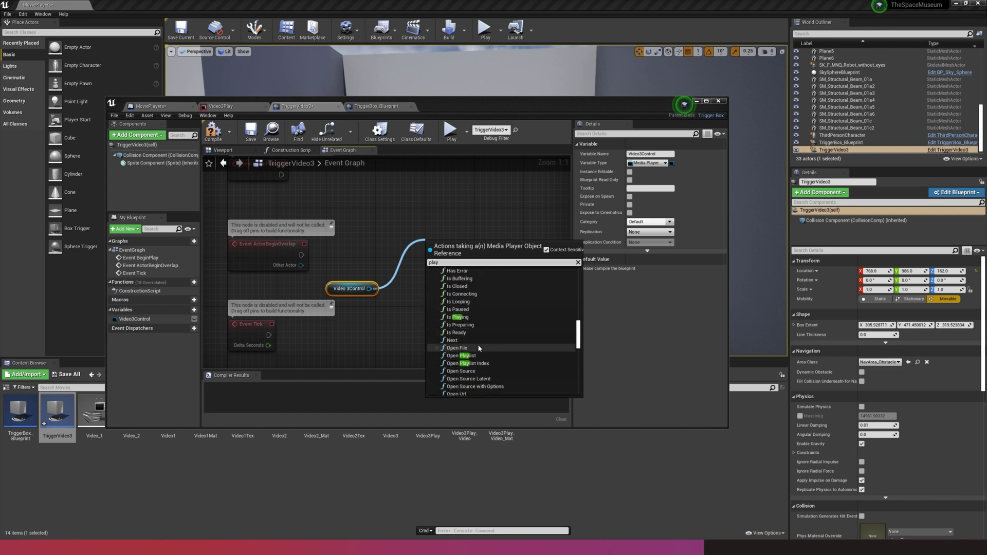
click(454, 372)
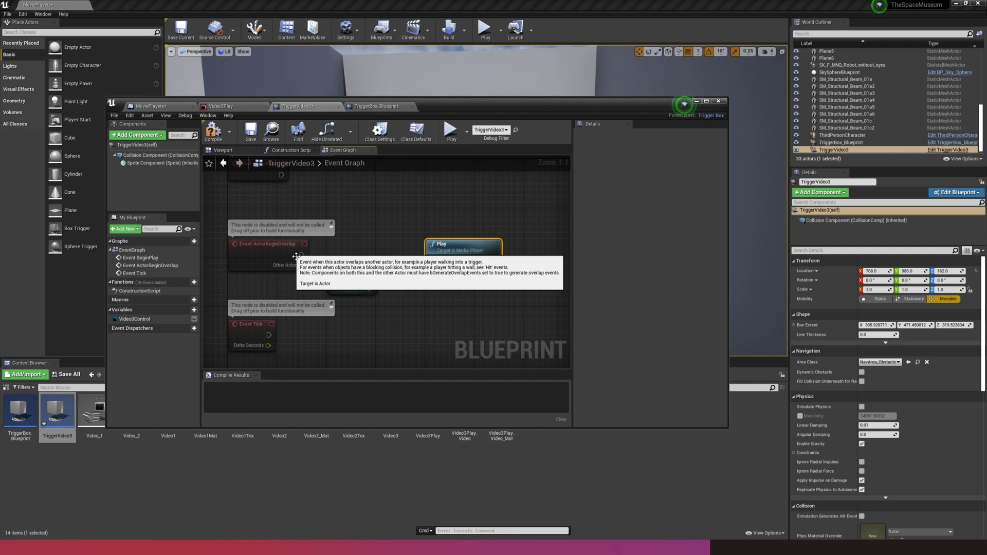
drag(301, 254, 432, 261)
drag(252, 247, 252, 234)
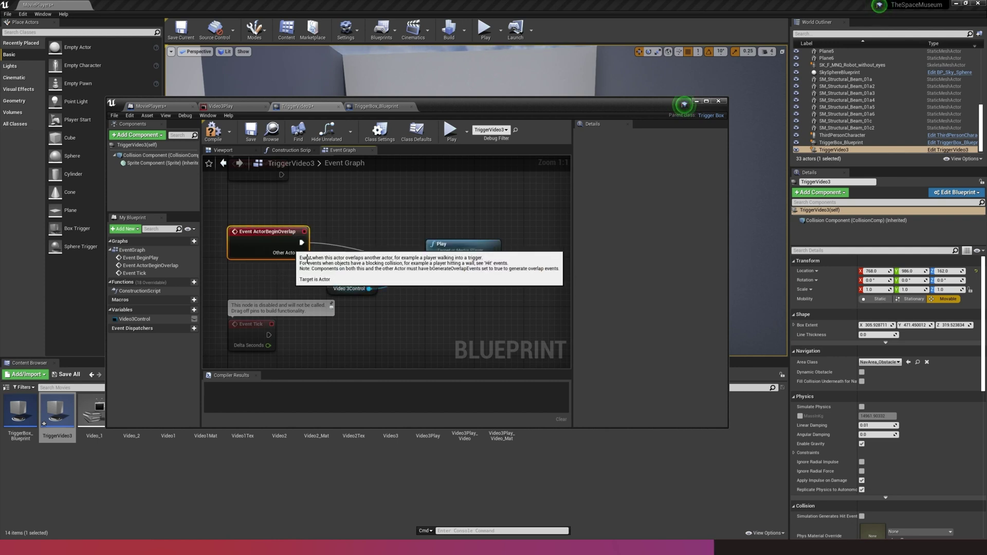
Compile the Blueprint and set the default value of Video3Control to the Video3Play media player
click(355, 291)
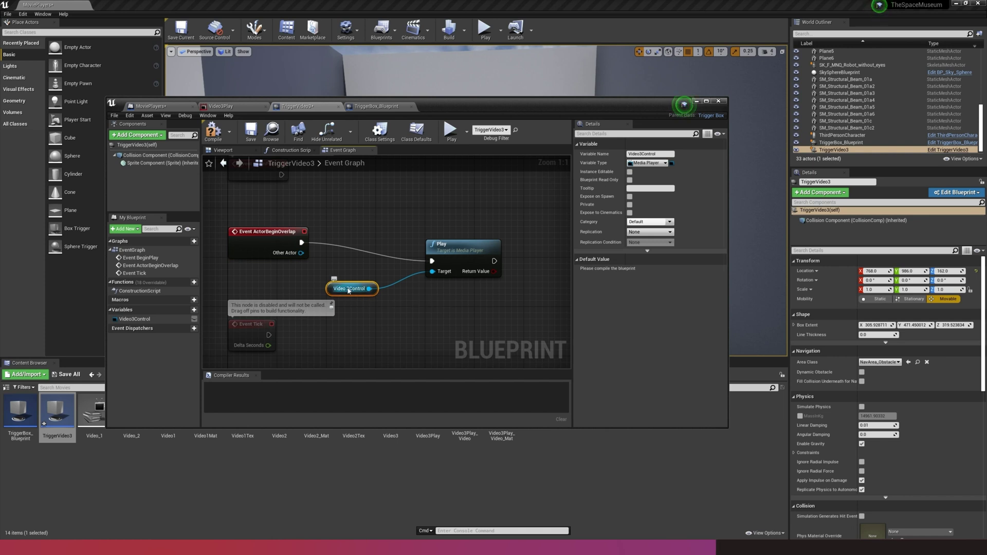
click(215, 135)
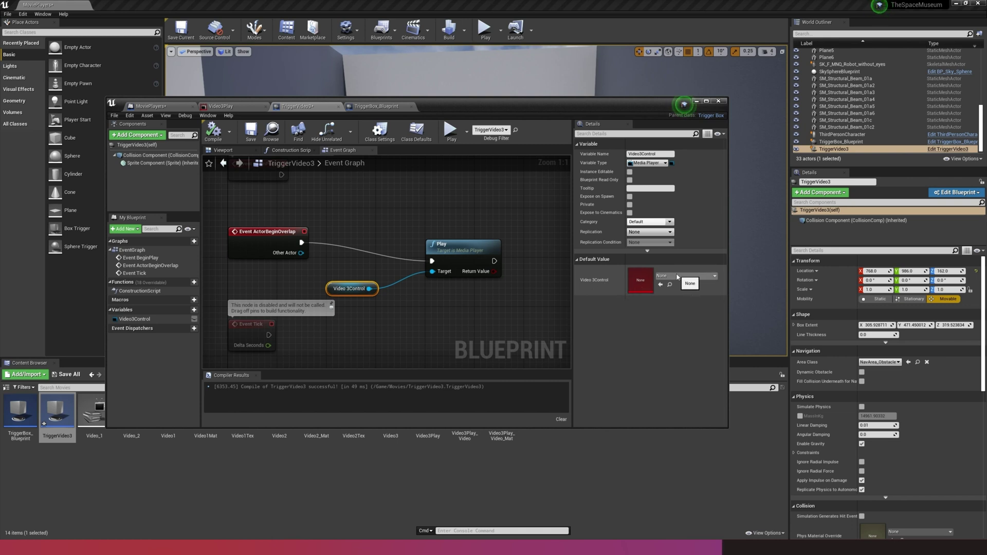
click(677, 276)
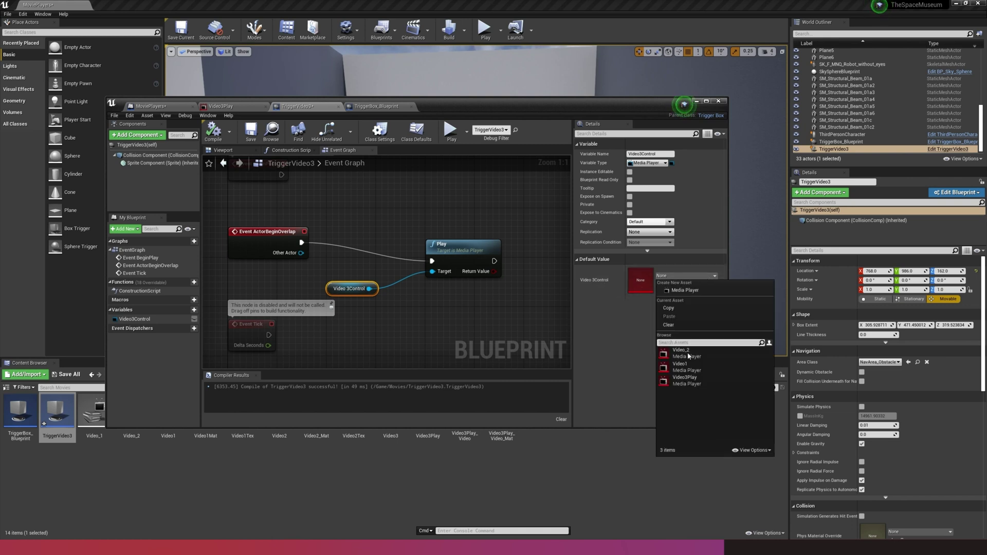
click(683, 381)
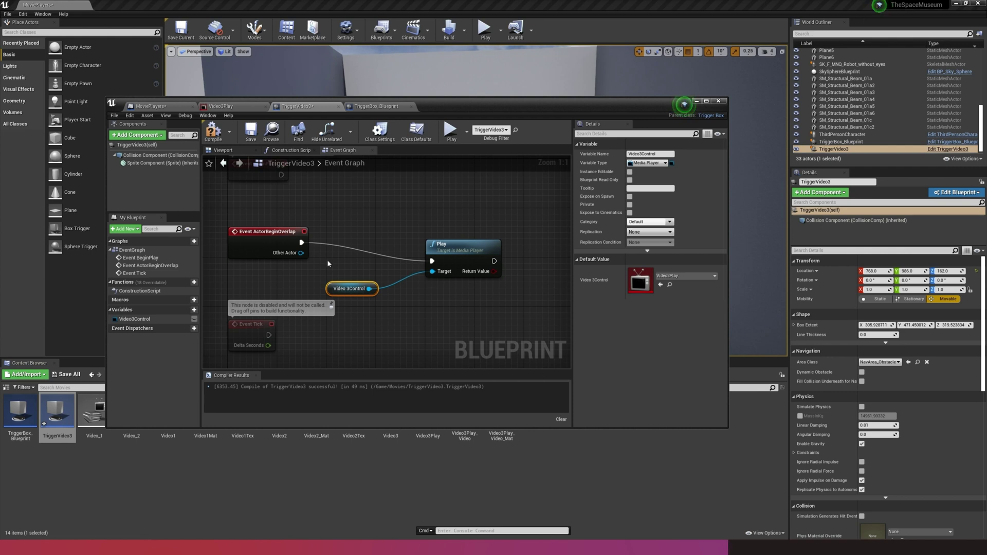
Add a collision Event ActorEndOverlap node and place it directly above the ActorBeginOverlap event
click(335, 218)
right_click(334, 216)
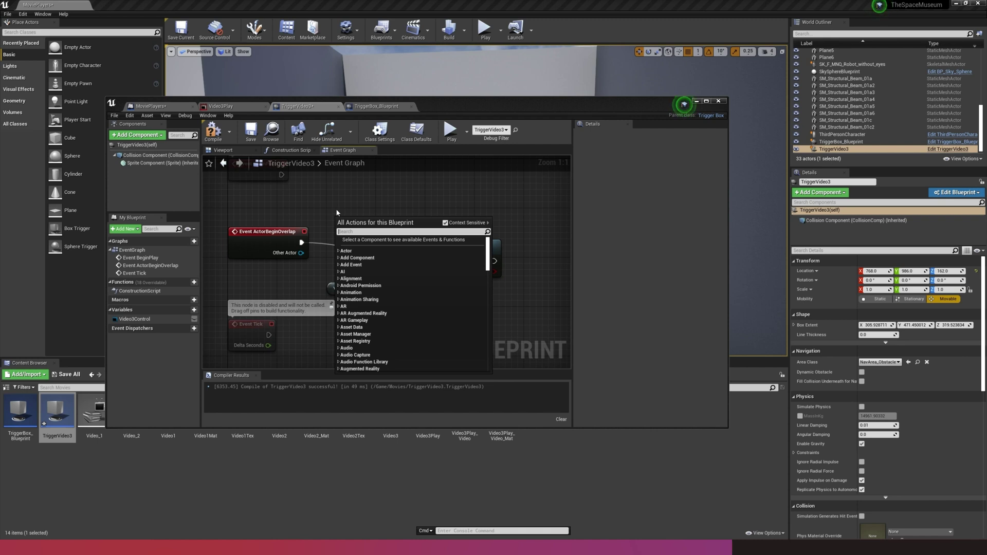
click(339, 266)
click(343, 272)
click(344, 302)
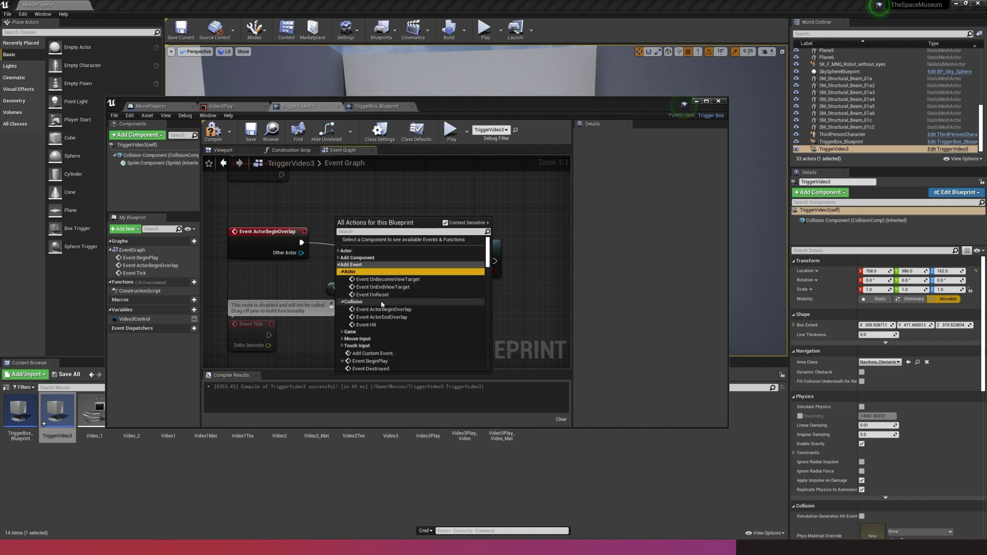
click(387, 318)
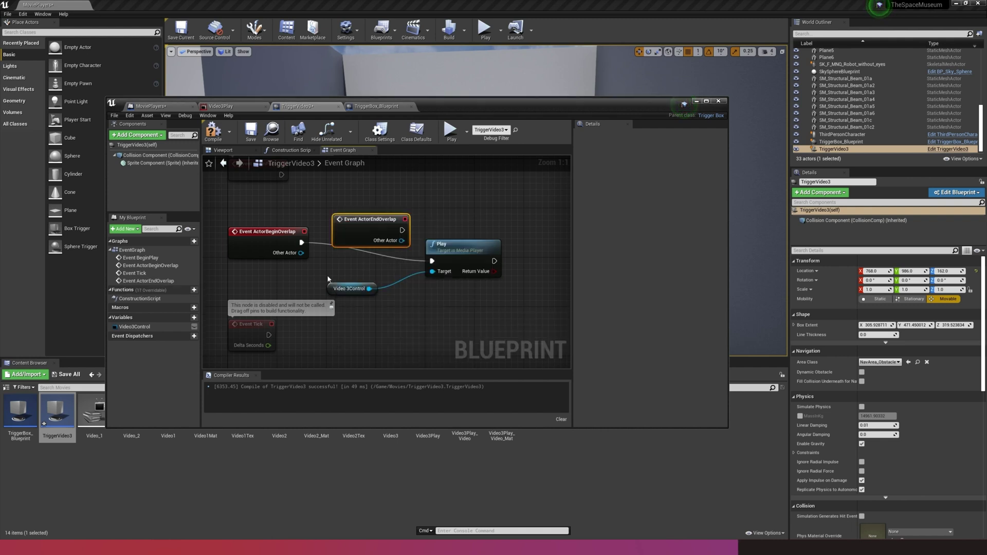
drag(403, 235, 298, 210)
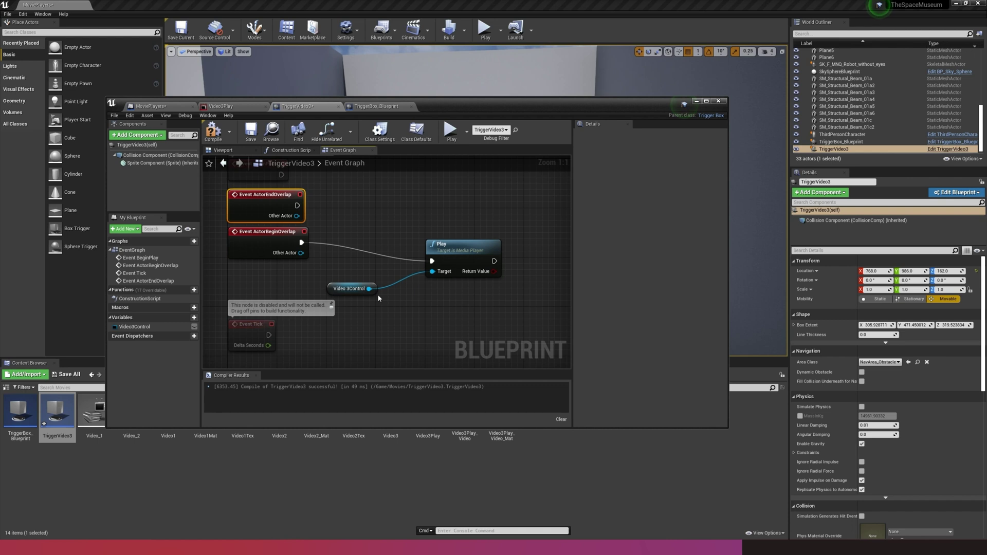
Add a Media Player Pause node targeting Video3Control and connect the ActorEndOverlap event's execution output to it
drag(369, 288, 392, 200)
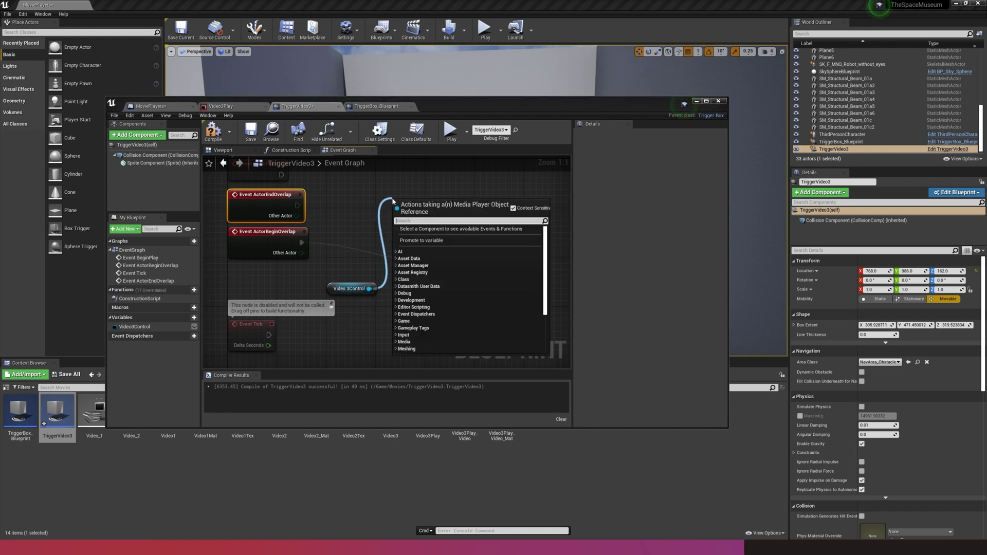
text(pause)
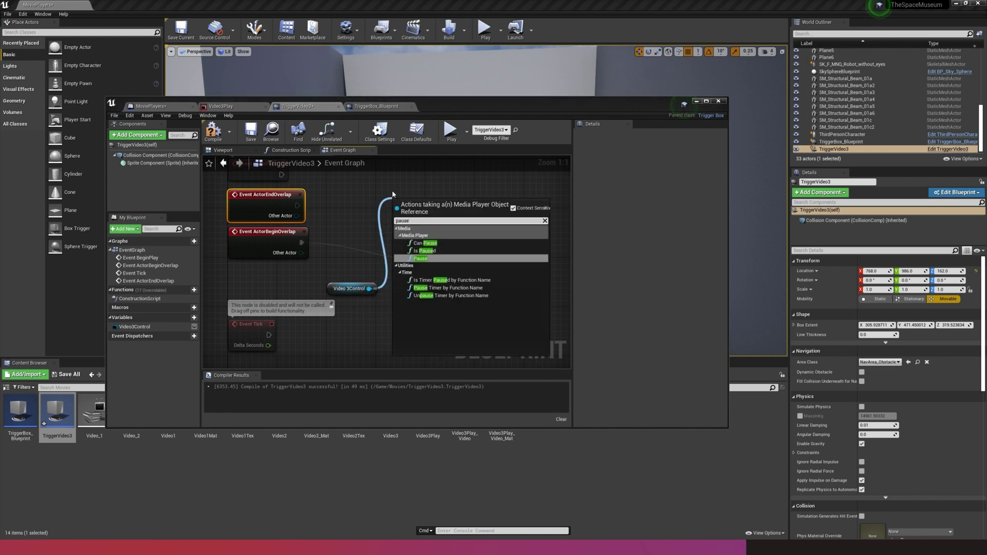
click(417, 259)
drag(434, 209, 459, 194)
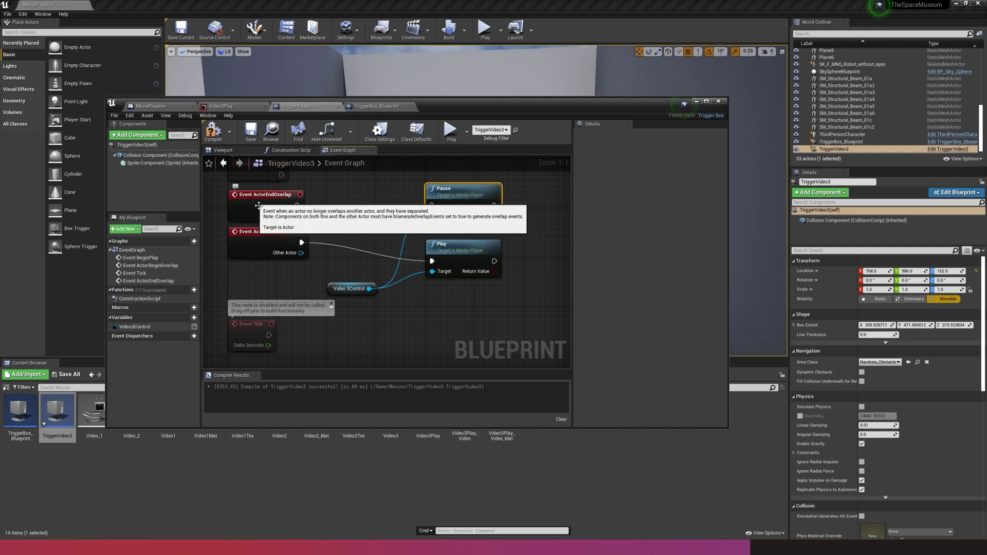
drag(302, 206, 432, 266)
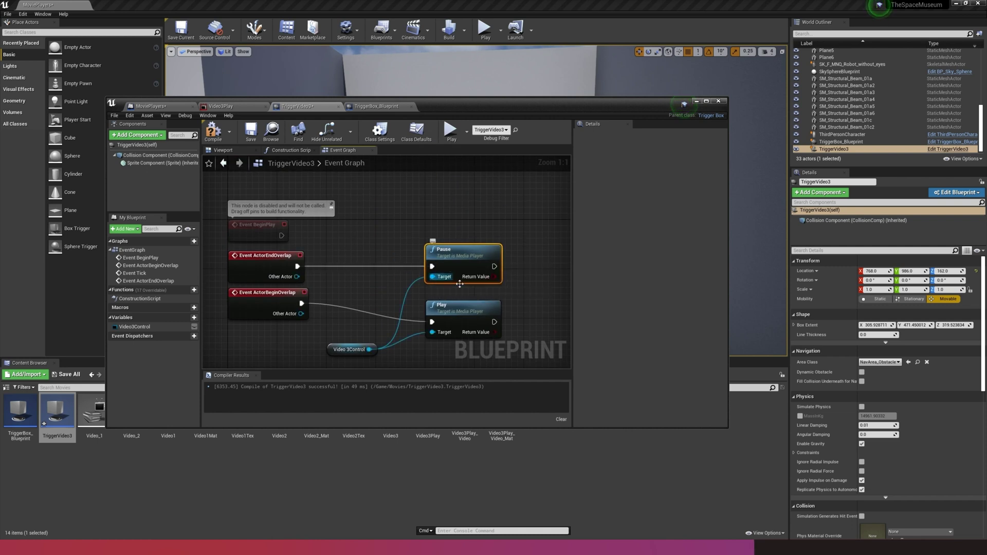
Compile and save the TriggerVideo3 Blueprint, including its Video3Control default, and close the Blueprint editor
click(213, 131)
click(344, 350)
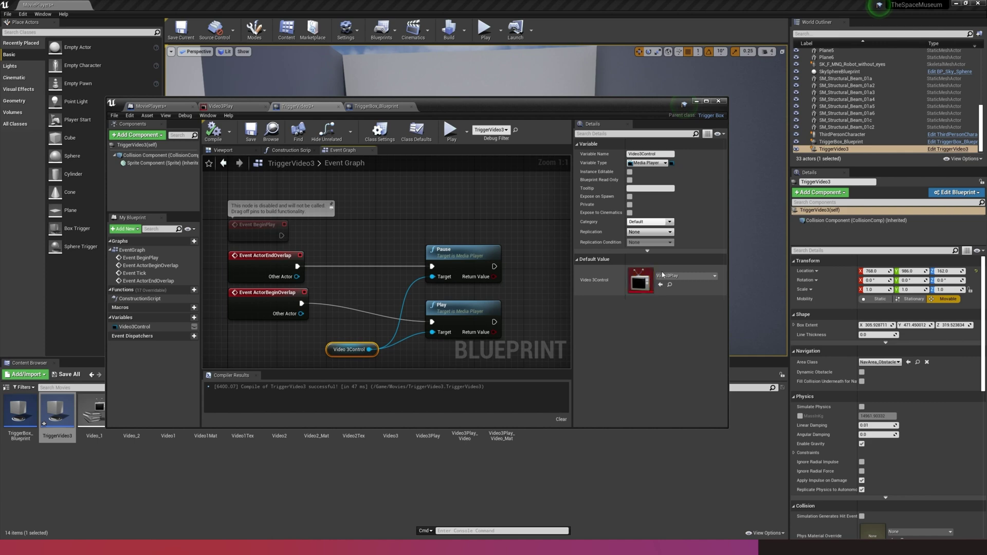
click(250, 132)
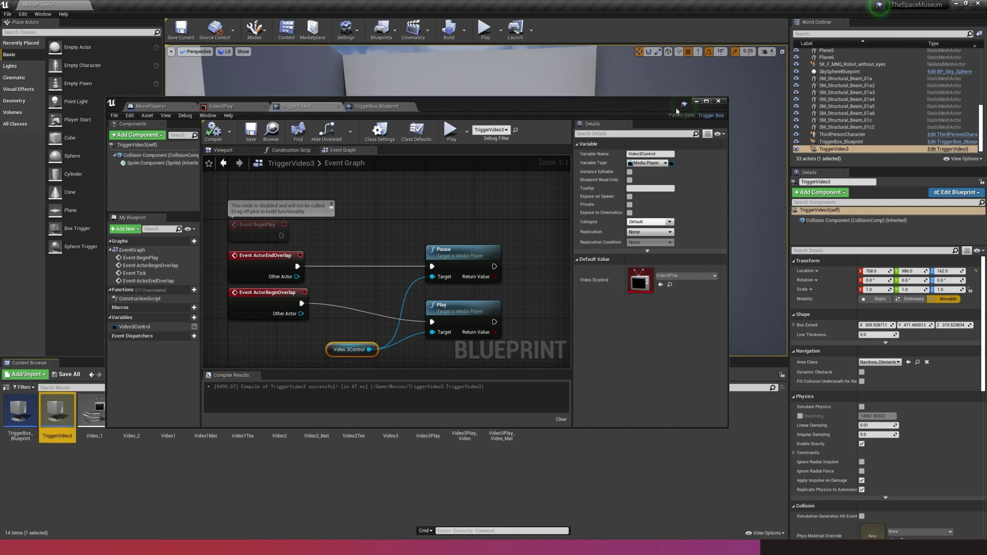
click(719, 101)
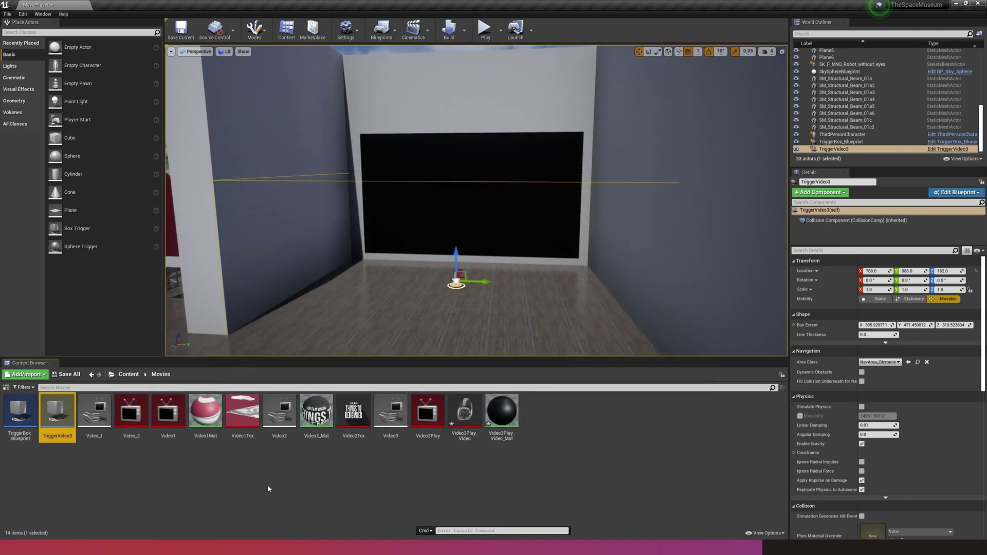
click(366, 482)
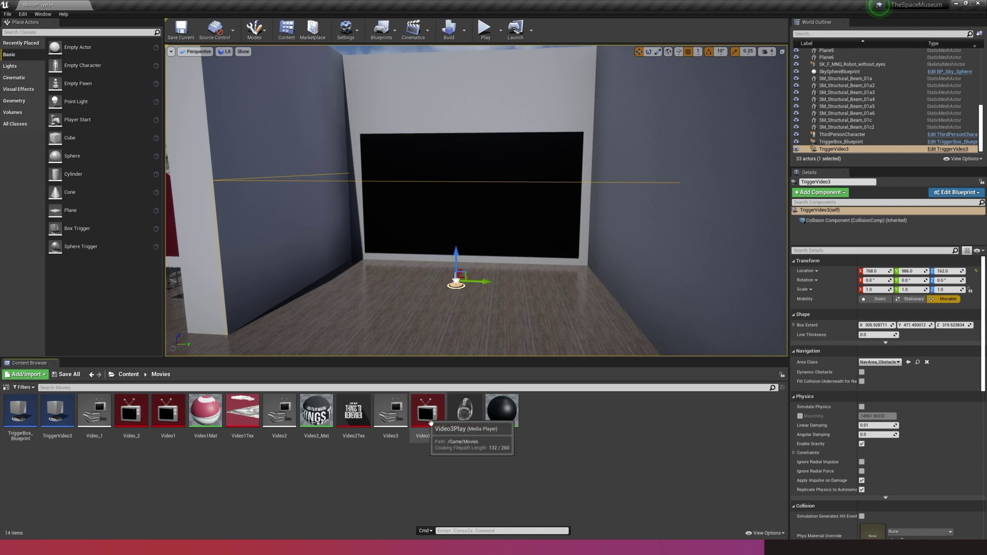
double_click(392, 412)
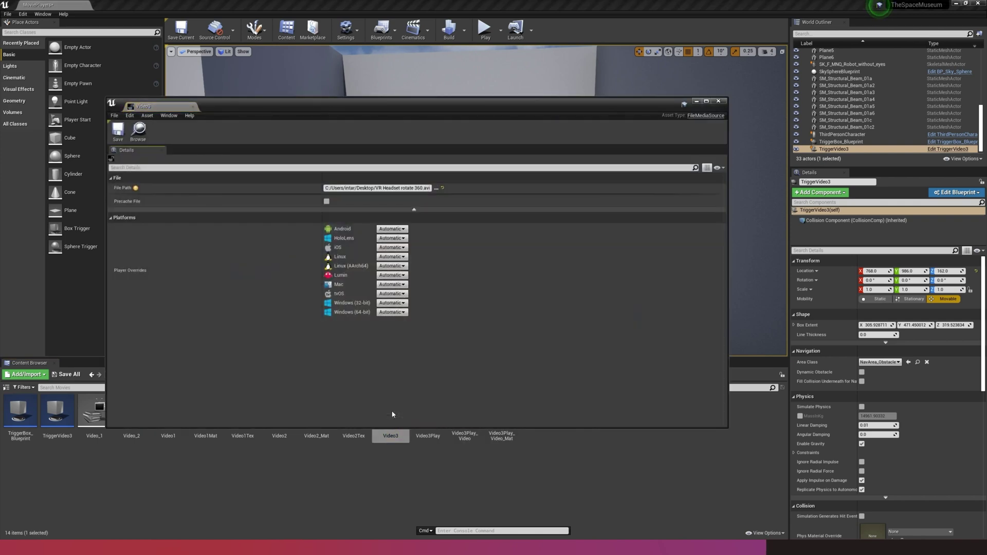
click(719, 101)
Turn off Play on Open for the Video3Play media player, load the Video3 source in it, save and close it
double_click(427, 411)
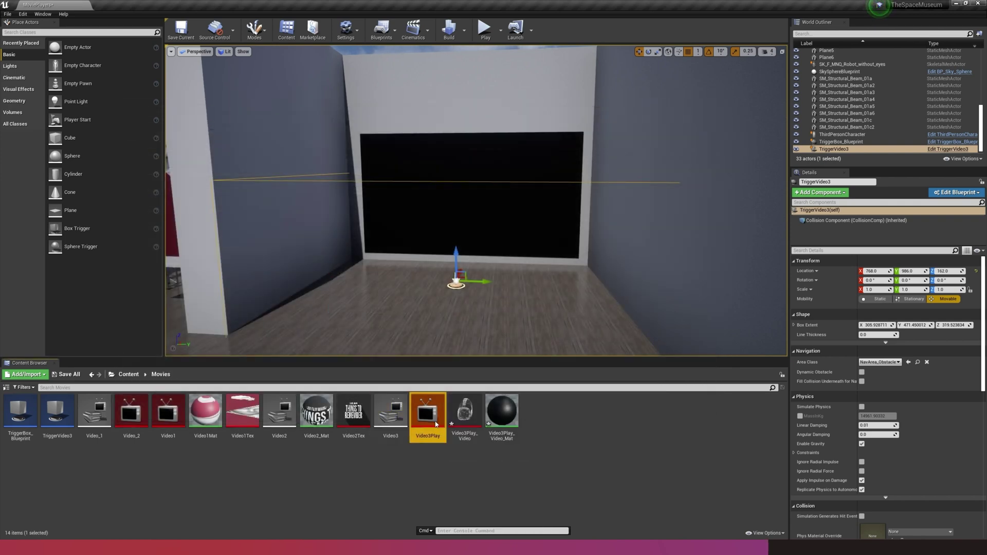
click(596, 311)
double_click(126, 361)
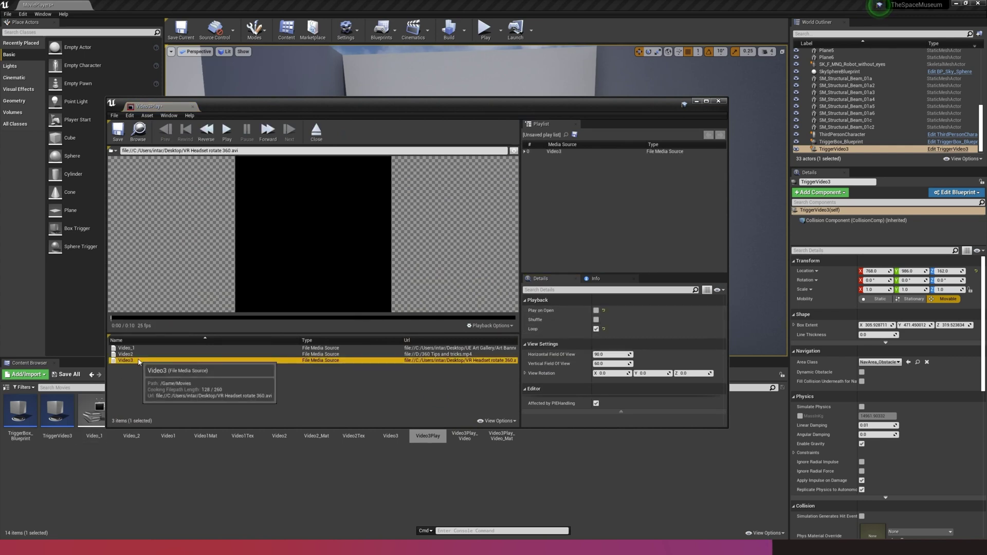
click(118, 131)
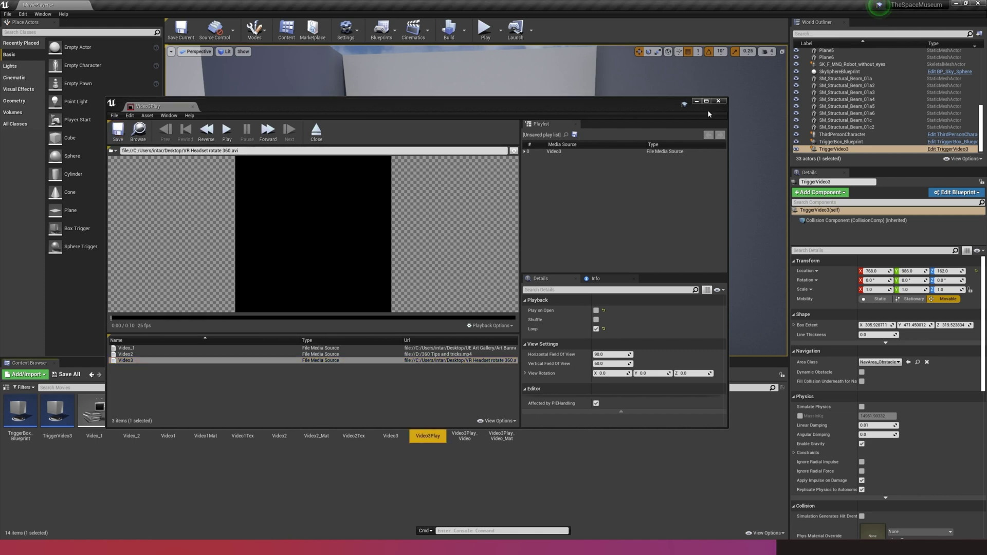
click(718, 101)
click(378, 473)
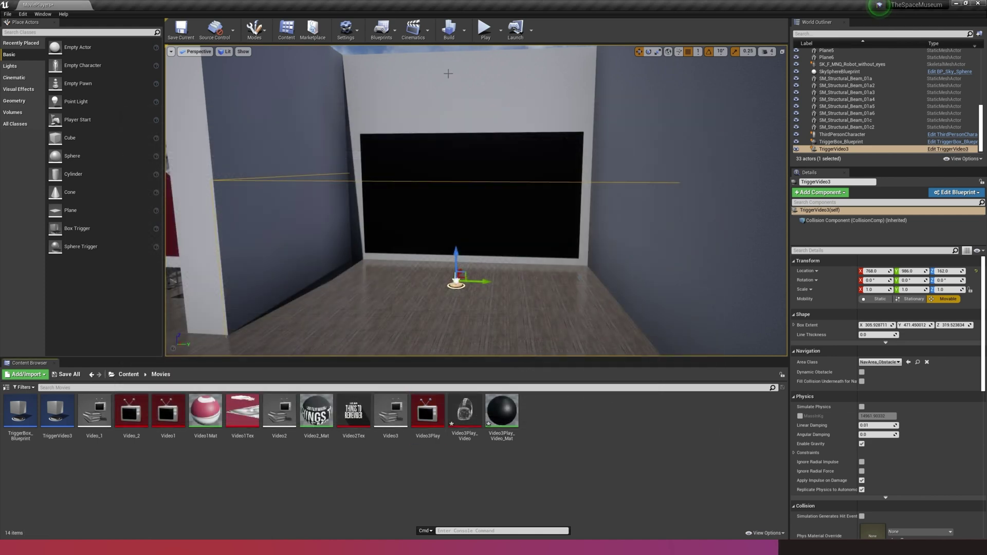
Play the level and walk the character into and out of the VR headset video's trigger area to test playback, ending the session when done
click(485, 28)
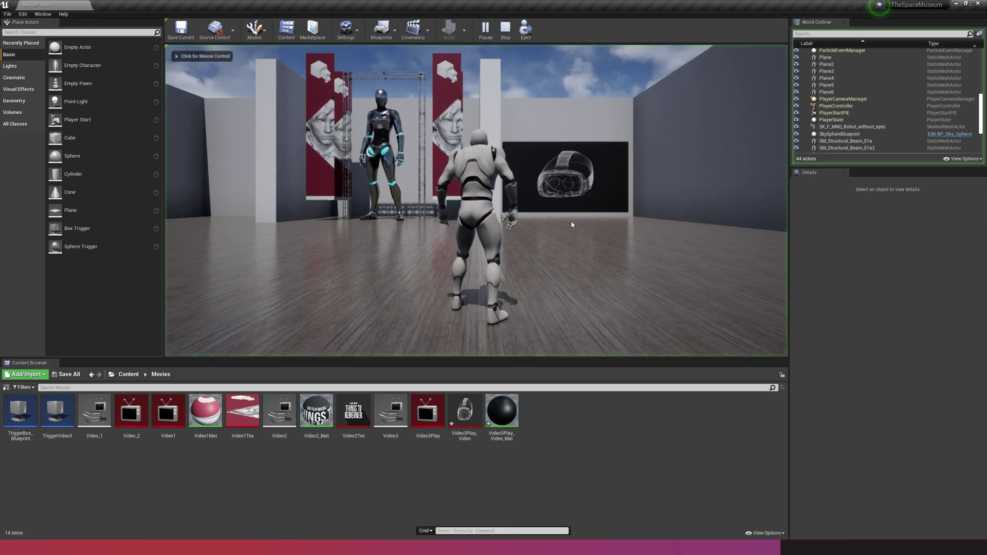
click(571, 224)
key(a)
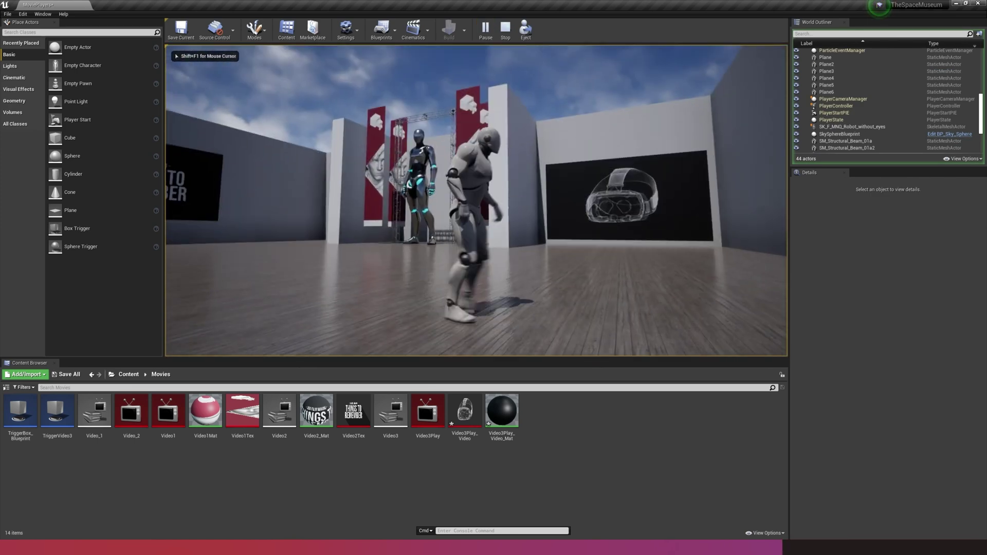
key(a)
key(w)
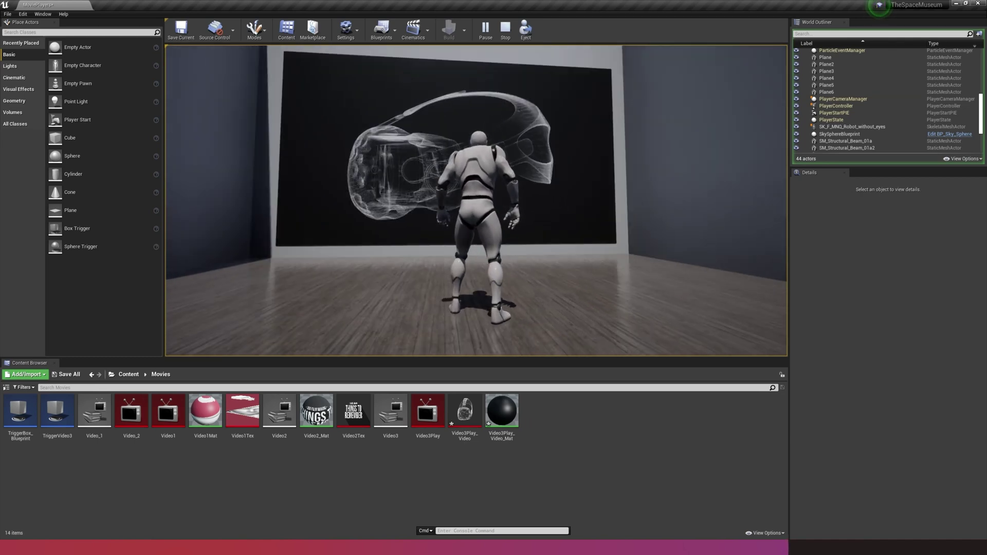
key(s)
key(w)
key(w)
key(s)
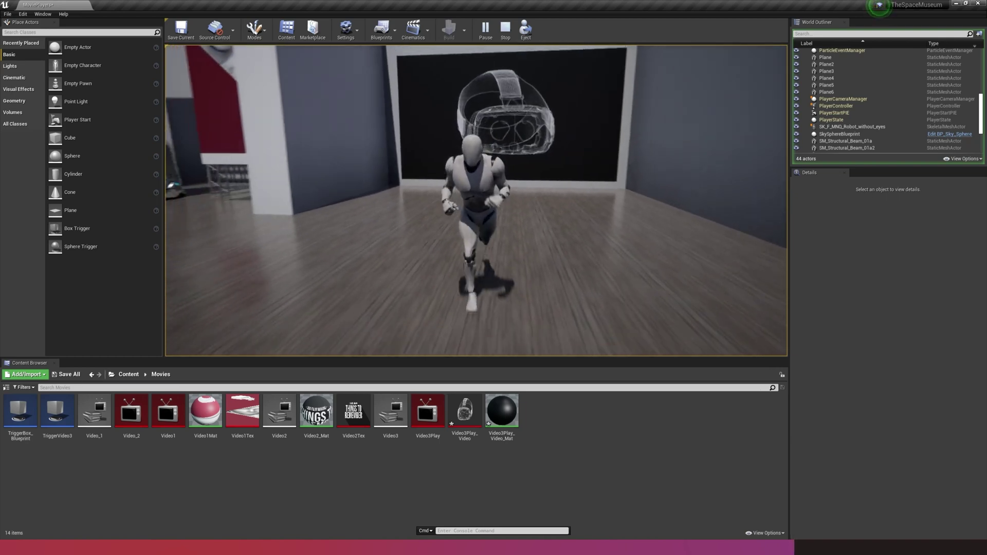
key(w)
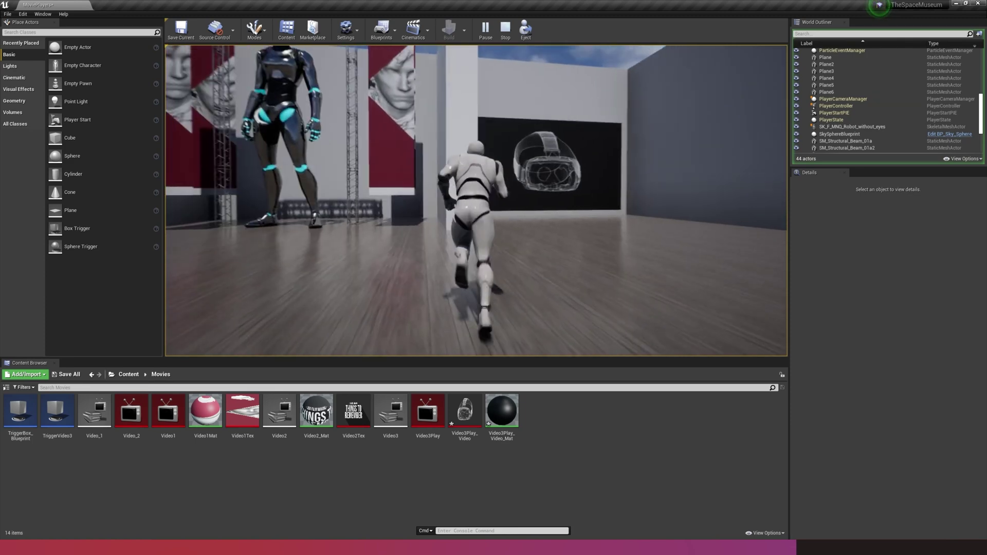
key(w)
key(d)
key(s)
key(a)
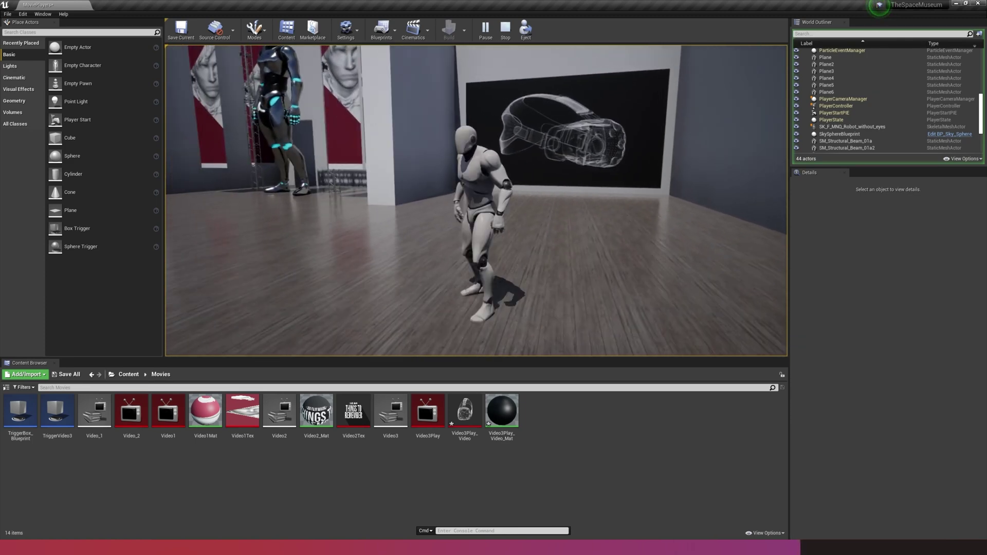
key(Escape)
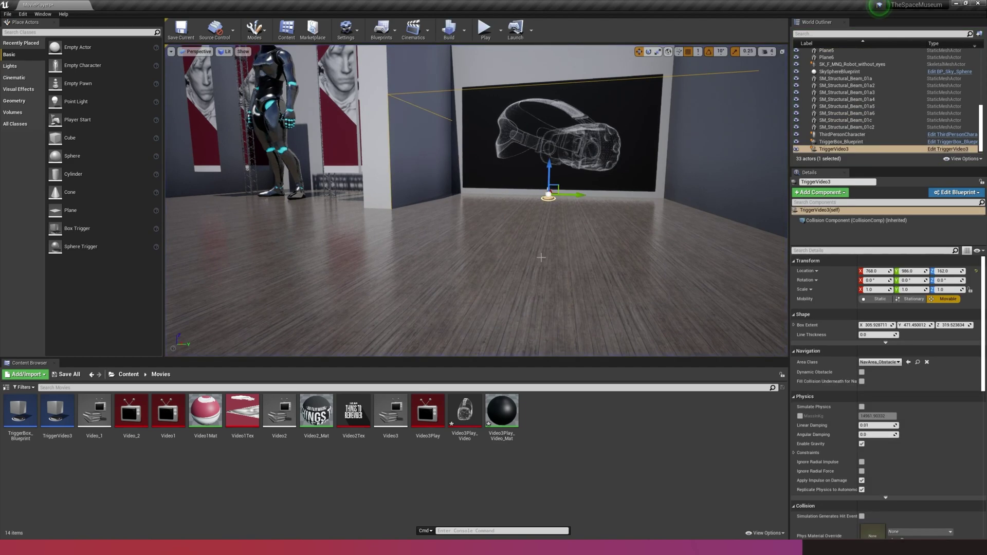
Select the wall plane showing the "Things to Remember" video and delete its MediaSound component
right_drag(554, 245, 568, 211)
key(w)
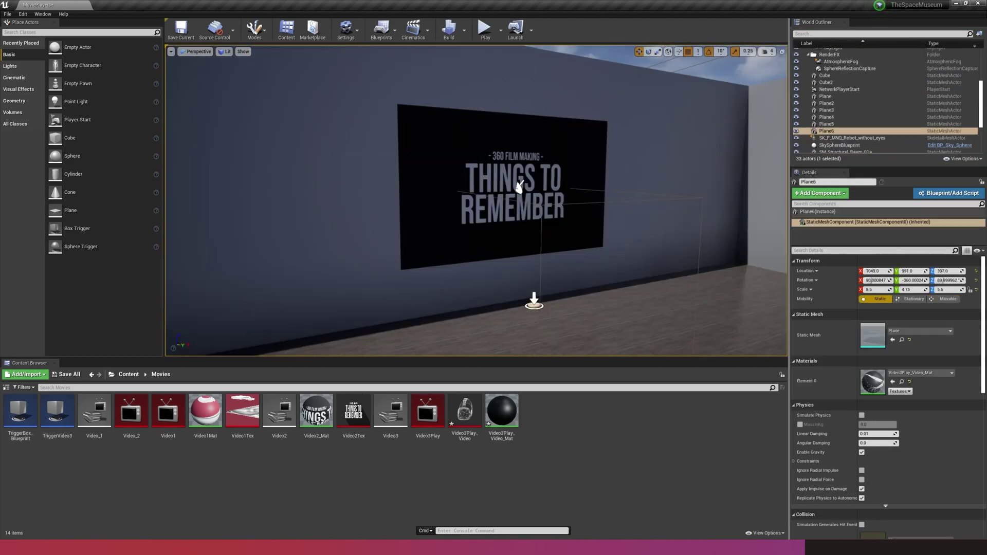
scroll(519, 186, up, 2)
click(561, 163)
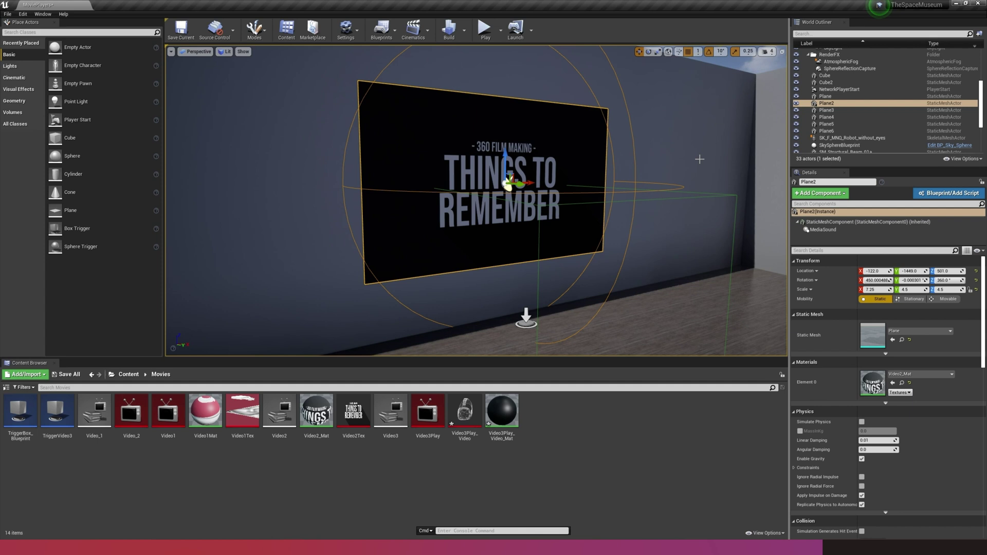
key(s)
right_drag(536, 170, 535, 175)
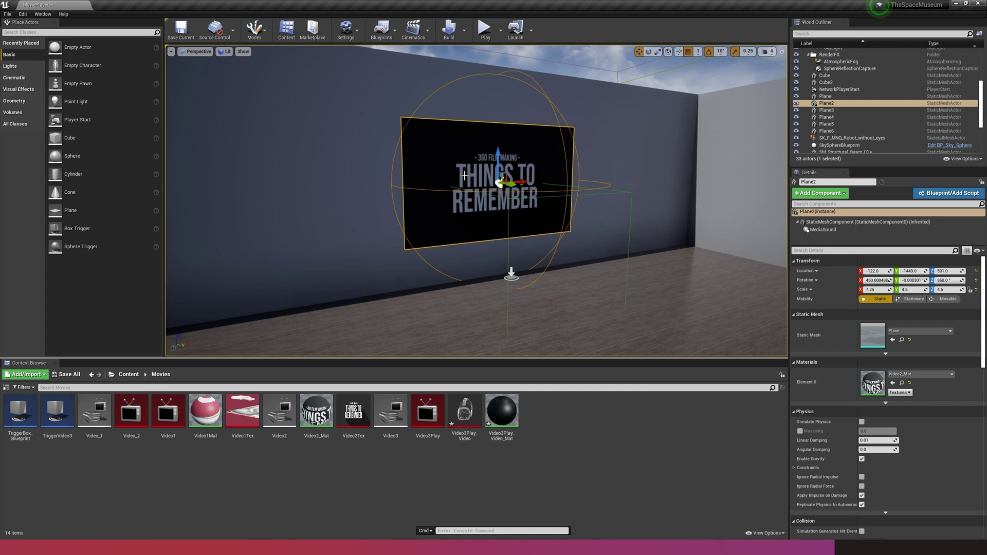
click(829, 230)
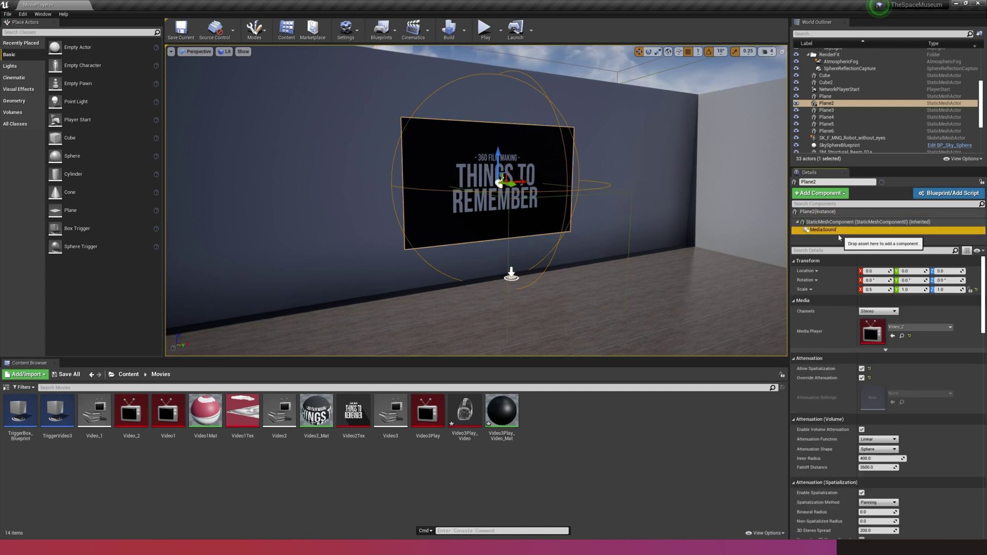
key(Delete)
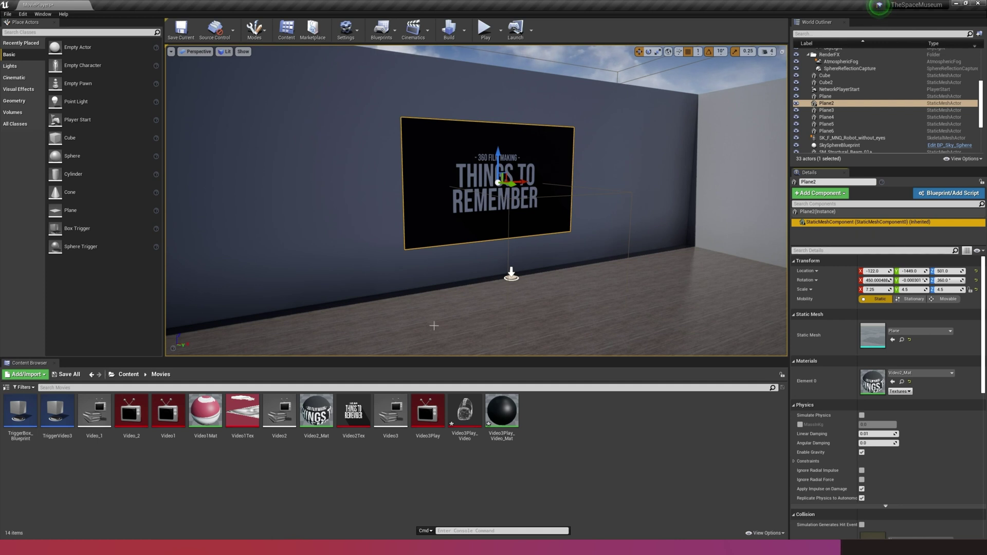
Add a new Media Sound component to the "Things to Remember" video plane
mouse_move(412, 314)
right_down()
mouse_move(448, 300)
mouse_move(415, 308)
right_up()
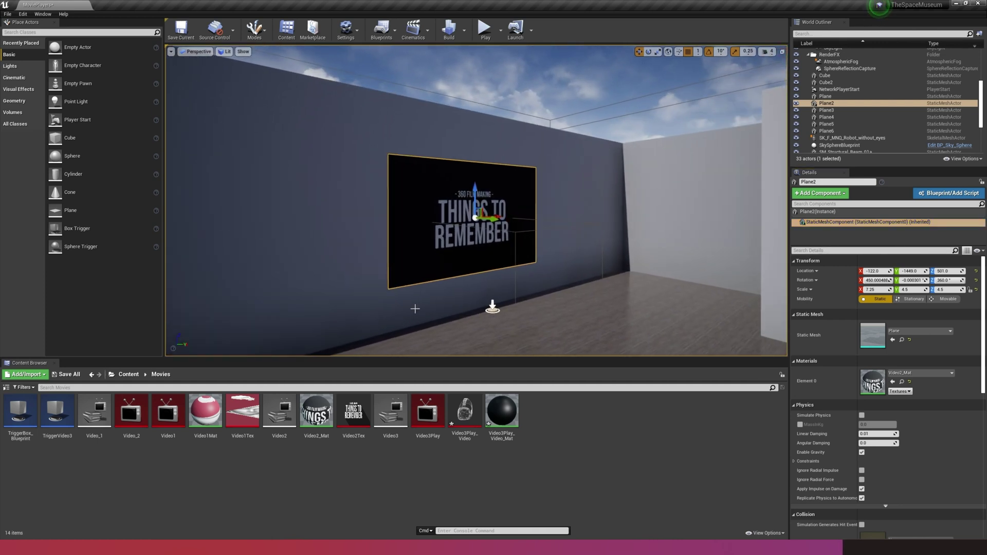
right_drag(466, 232, 419, 192)
key(w)
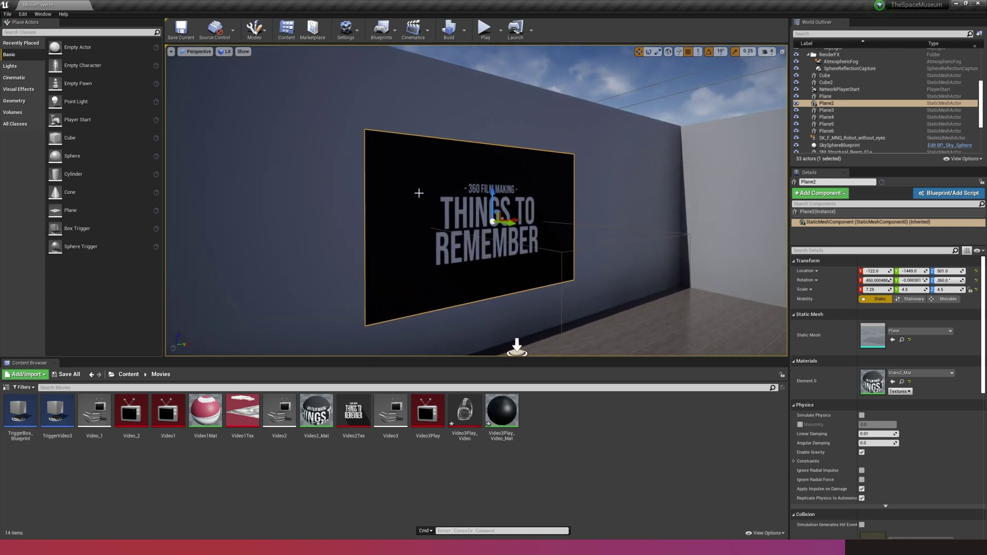
click(818, 196)
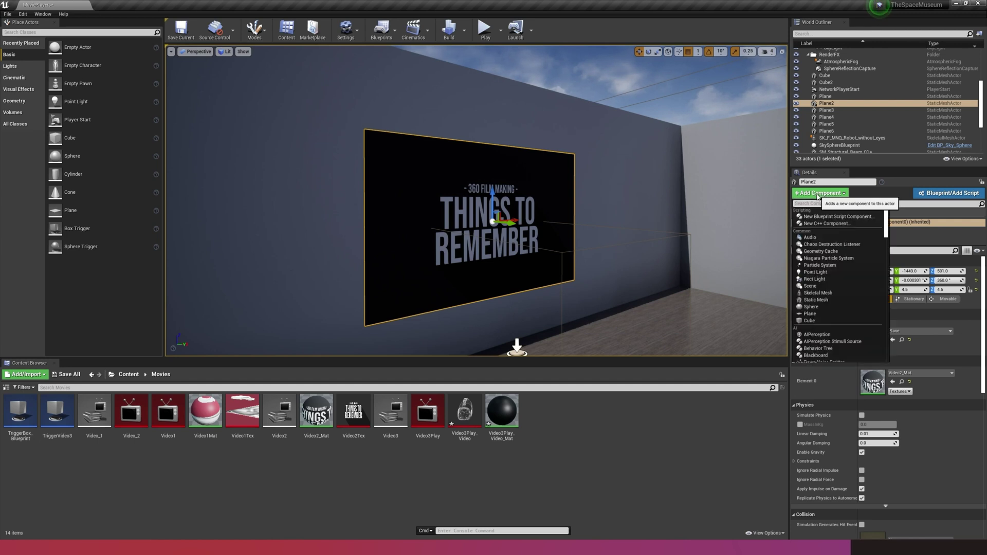
text(media)
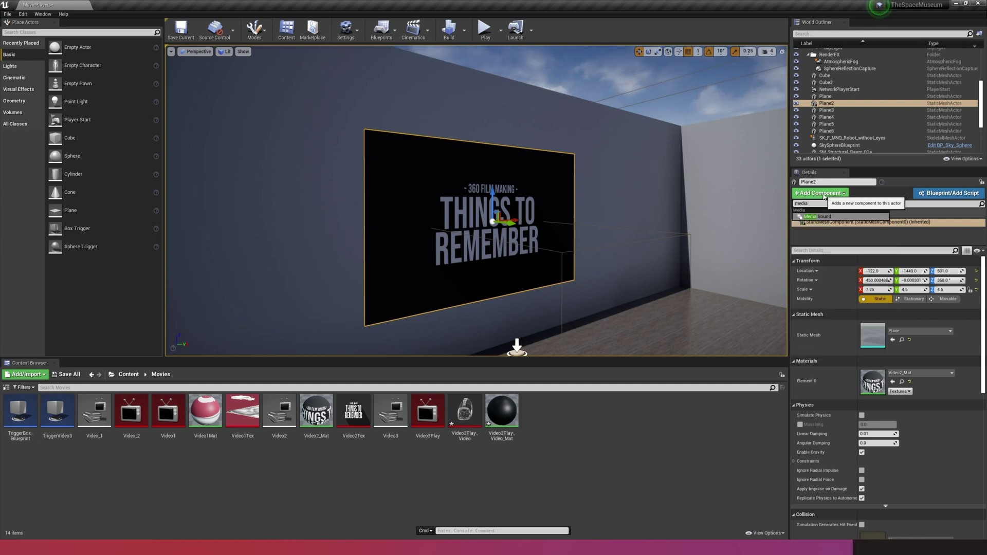
click(818, 216)
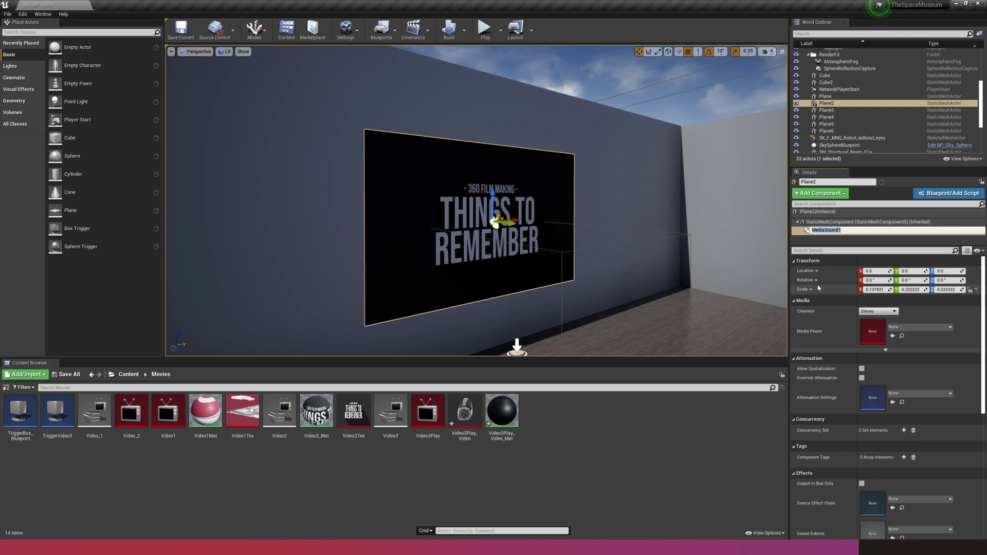
Choose Stereo channels for the new Media Sound component and assign Video_2 as its Media Player
click(876, 312)
click(877, 312)
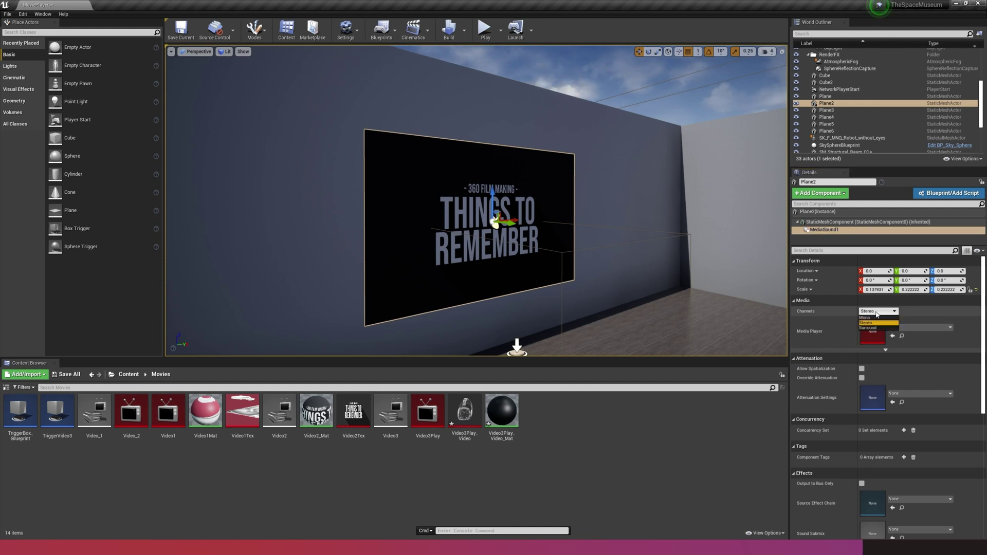
click(877, 323)
click(909, 327)
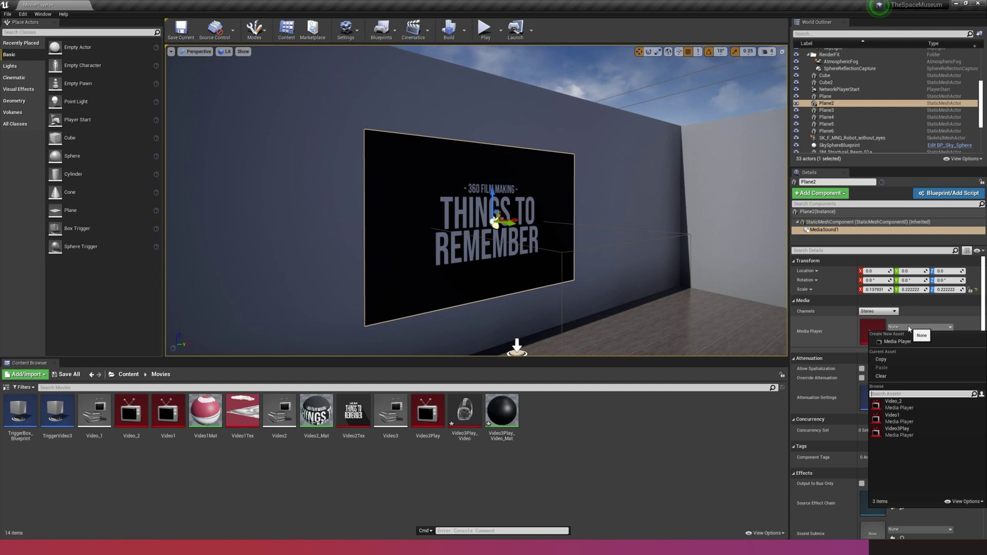
click(899, 406)
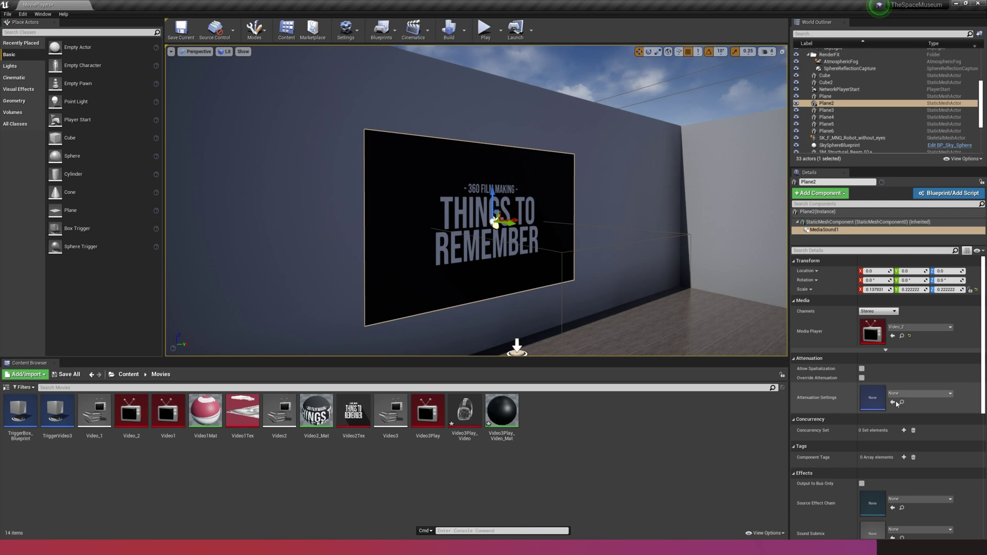
Enable Allow Spatialization and Override Attenuation on the new Media Sound component
click(861, 369)
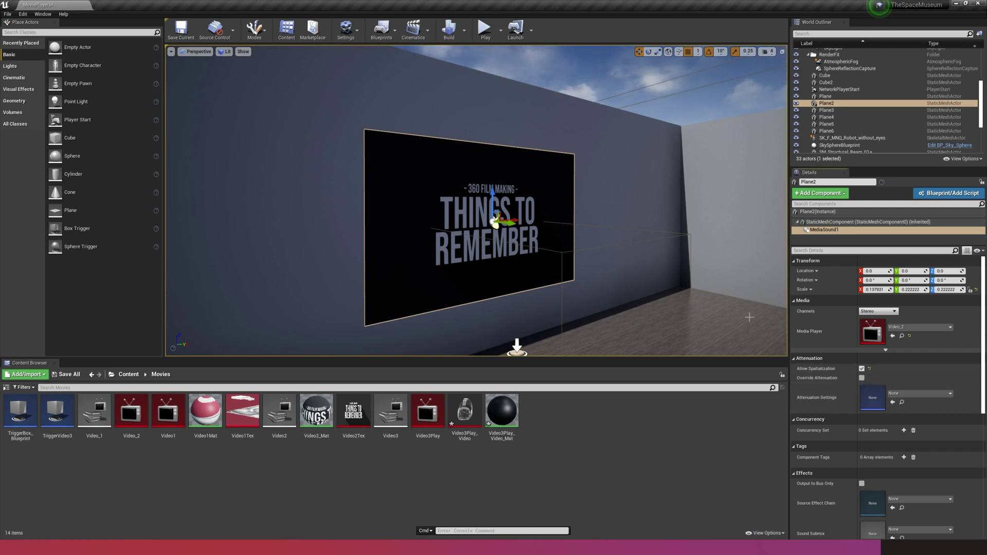
key(s)
mouse_move(668, 293)
right_down()
mouse_move(678, 288)
mouse_move(663, 295)
right_up()
key(w)
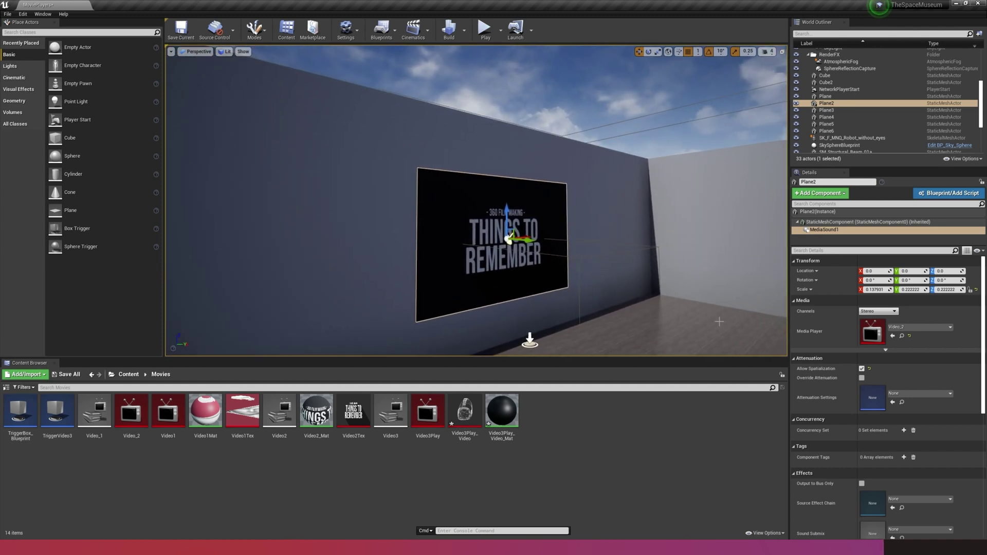
click(862, 379)
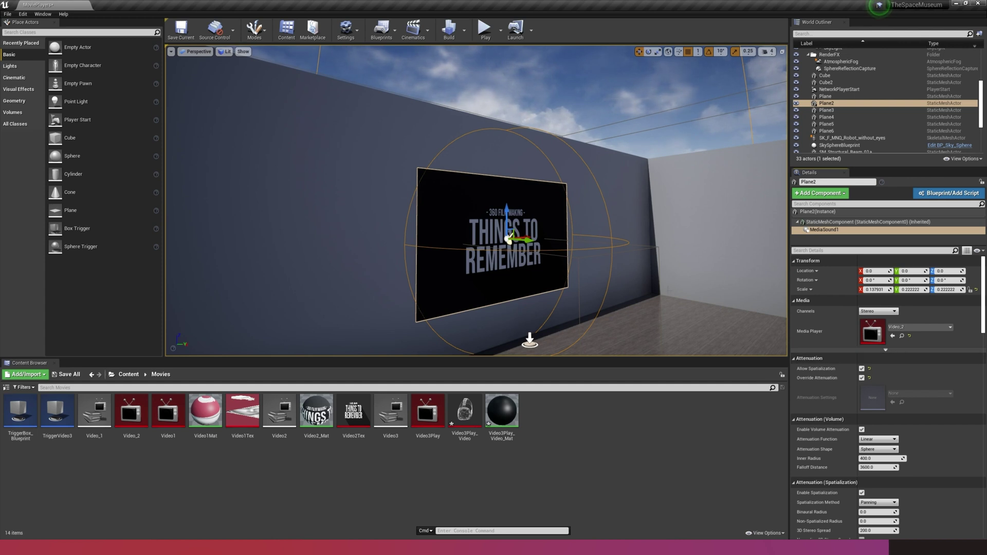
Play the level, walk the character up to the "Things to Remember" screen and away to test its sound, and end the session
click(485, 35)
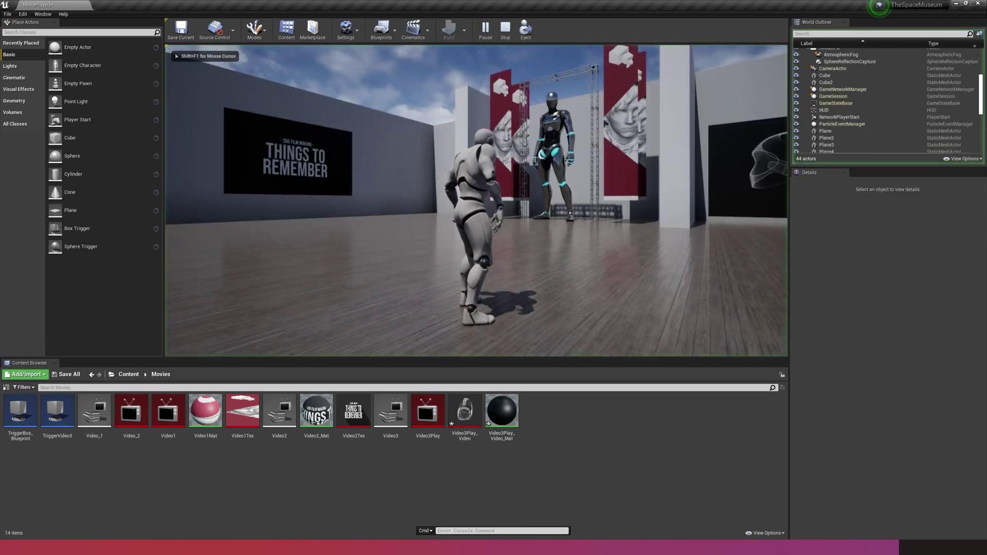
key(w)
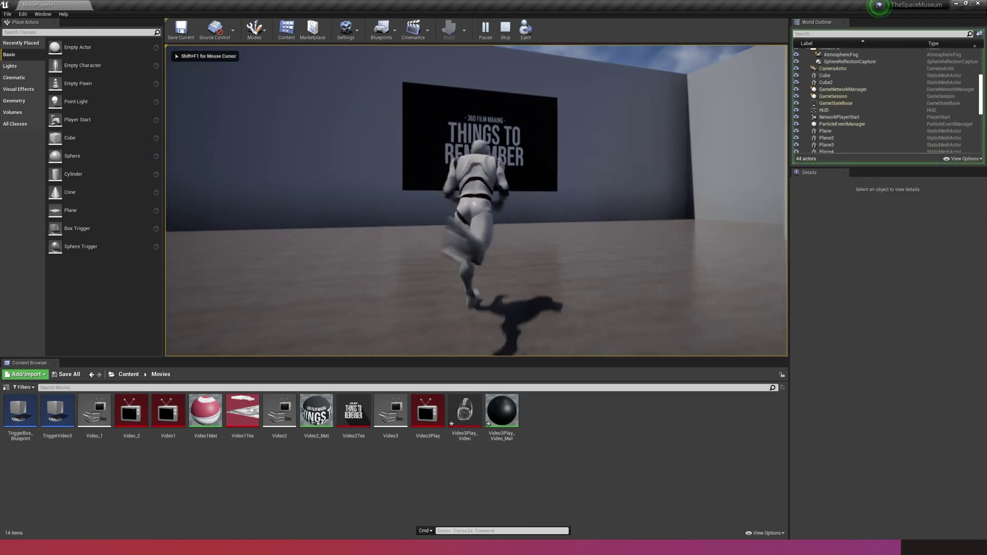
key(w)
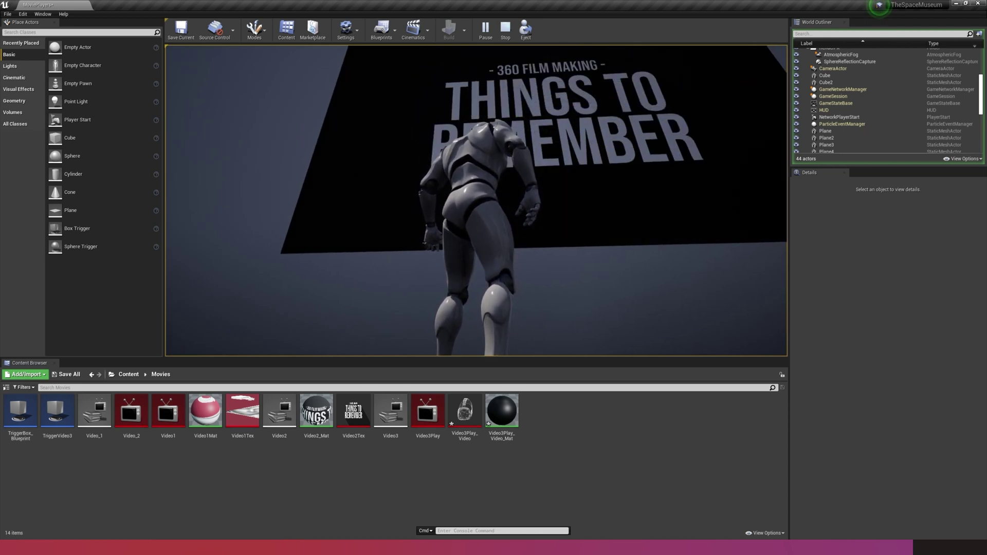
key(s)
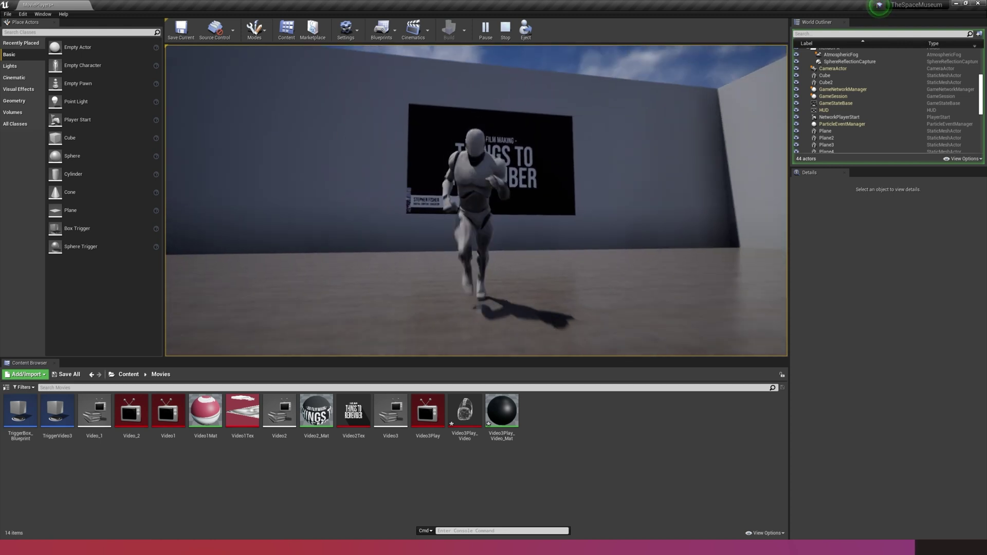
key(Escape)
Set the volume attenuation Inner Radius of the "Things to Remember" plane's Media Sound component to about 697
key(w)
right_drag(477, 200, 455, 178)
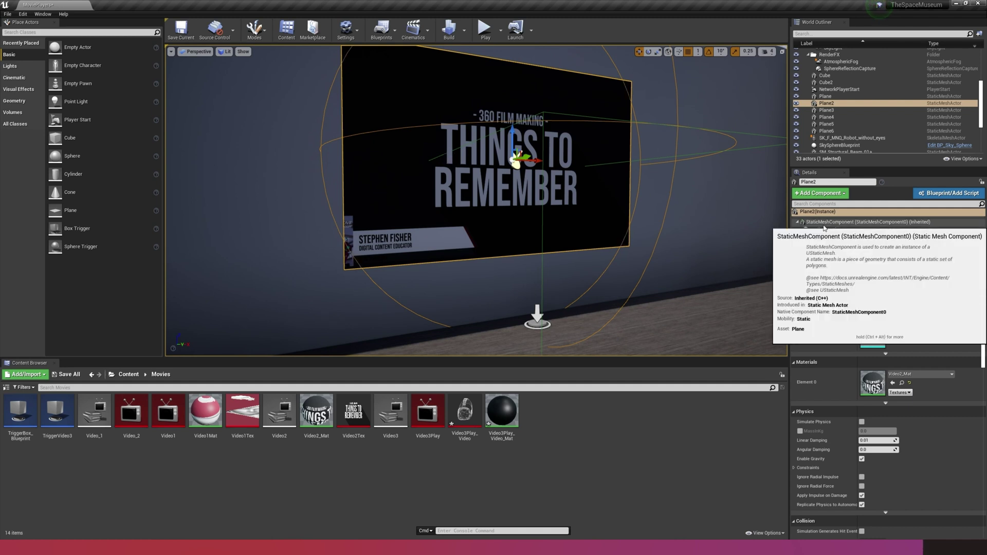
click(824, 230)
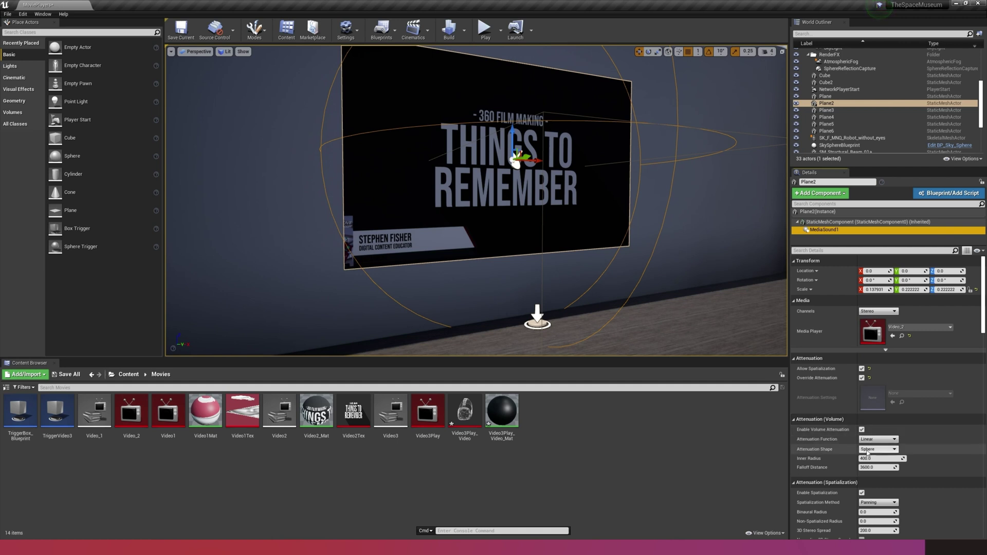
mouse_move(884, 463)
mouse_down()
mouse_move(910, 462)
mouse_move(884, 463)
mouse_up()
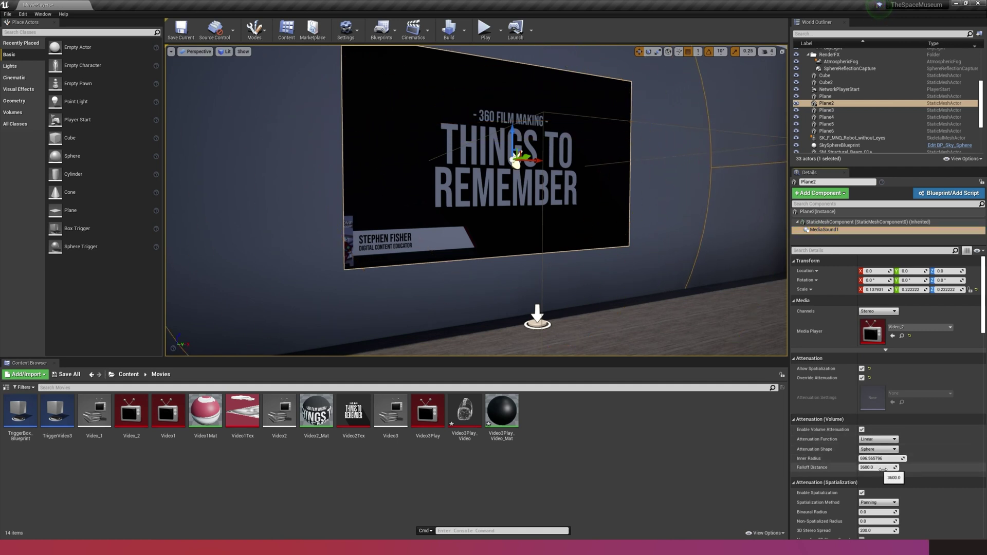
Review the Media Sound component's further attenuation settings, including reverb, focus, priority and air absorption
scroll(874, 498, down, 3)
scroll(874, 498, down, 20)
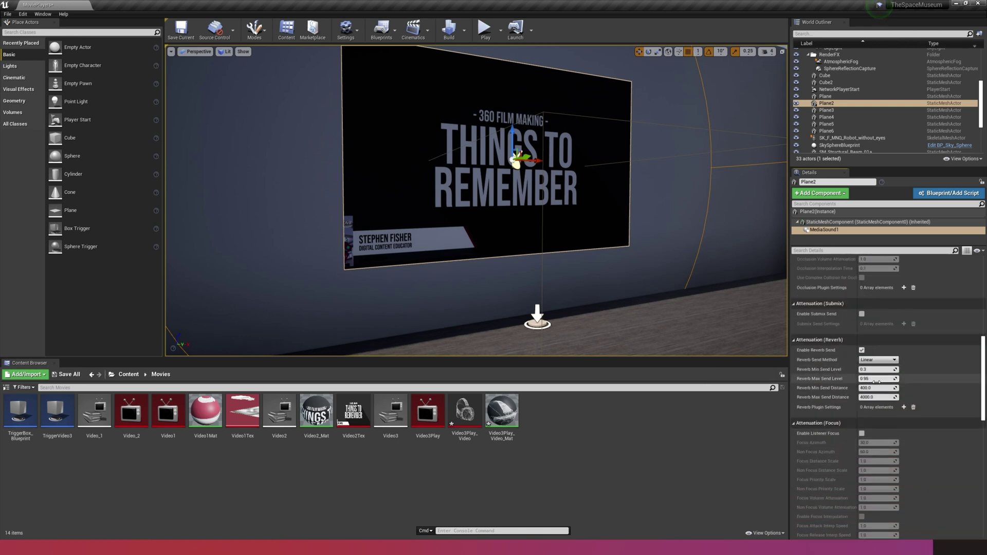
scroll(868, 396, down, 10)
scroll(884, 388, down, 15)
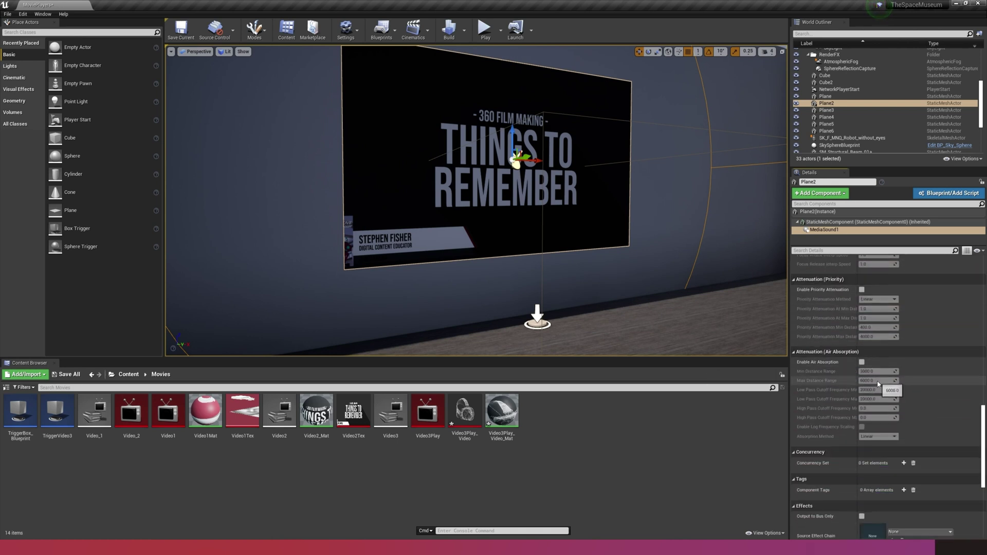
Play the level and walk the character toward and away from the "Things to Remember" screen to test its sound attenuation
right_drag(606, 206, 634, 216)
key(s)
right_drag(544, 302, 637, 274)
right_drag(504, 208, 519, 209)
click(489, 45)
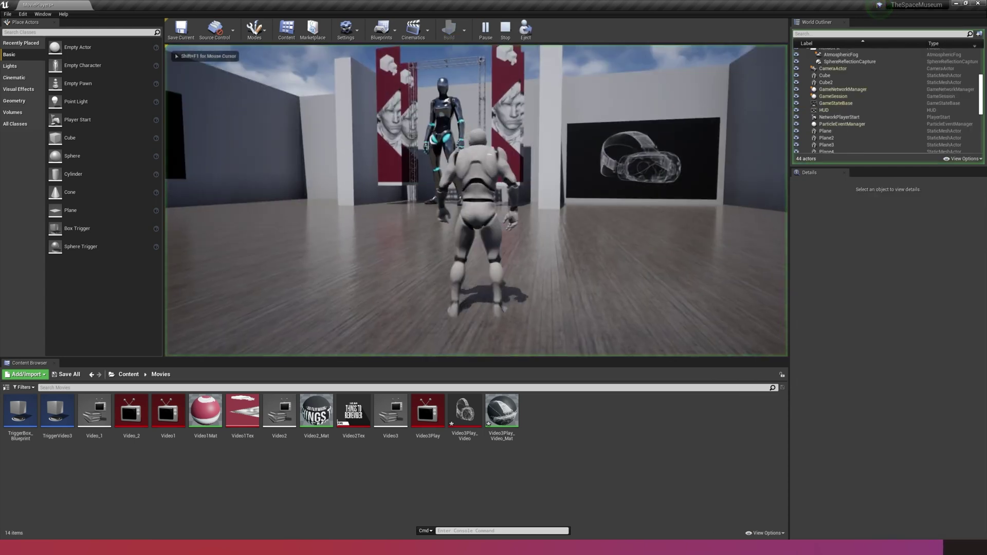
key(w)
key(d)
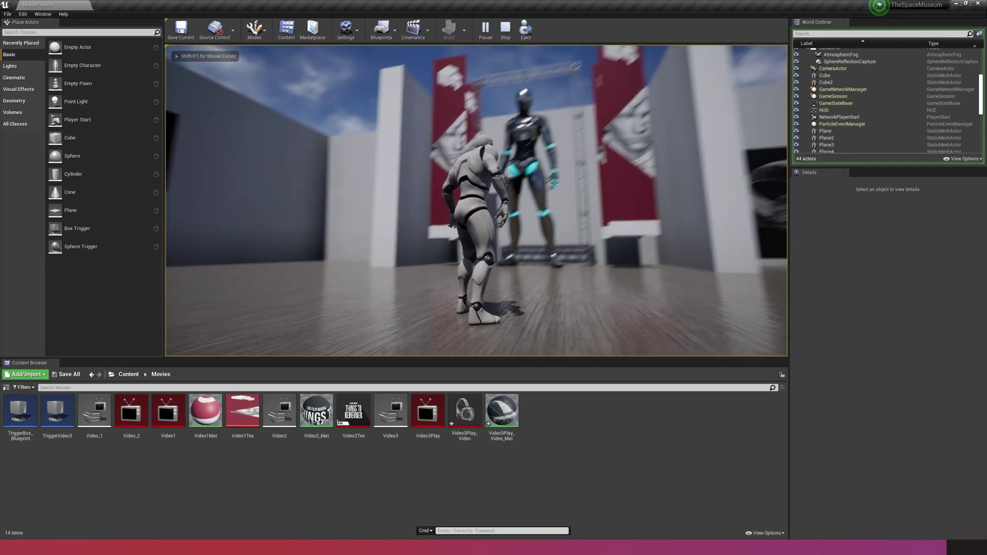
key(w)
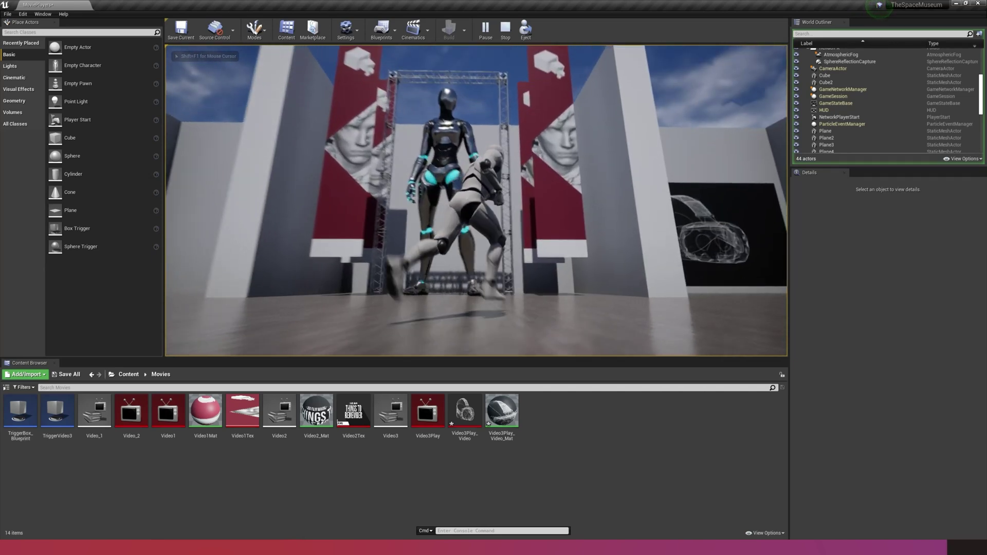
key(d)
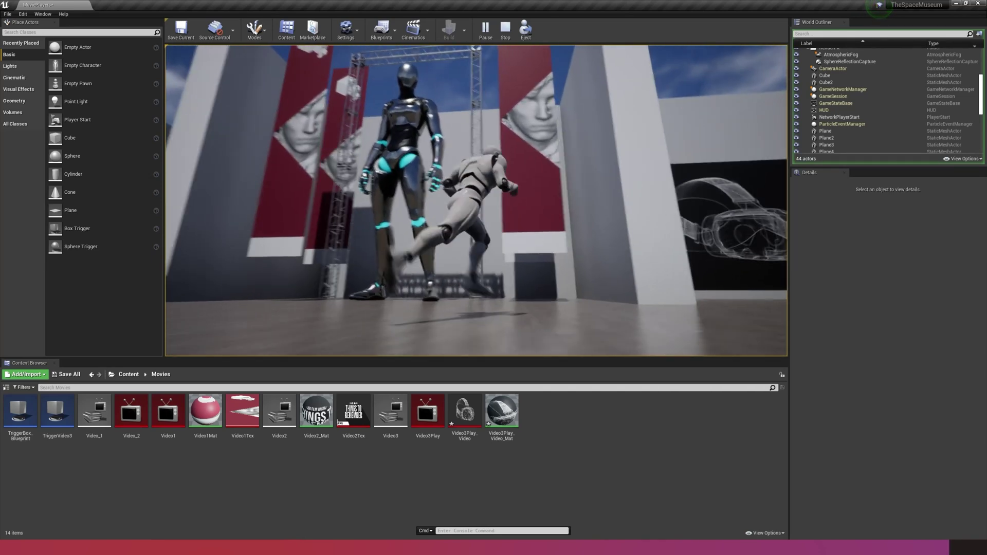
key(a)
key(w)
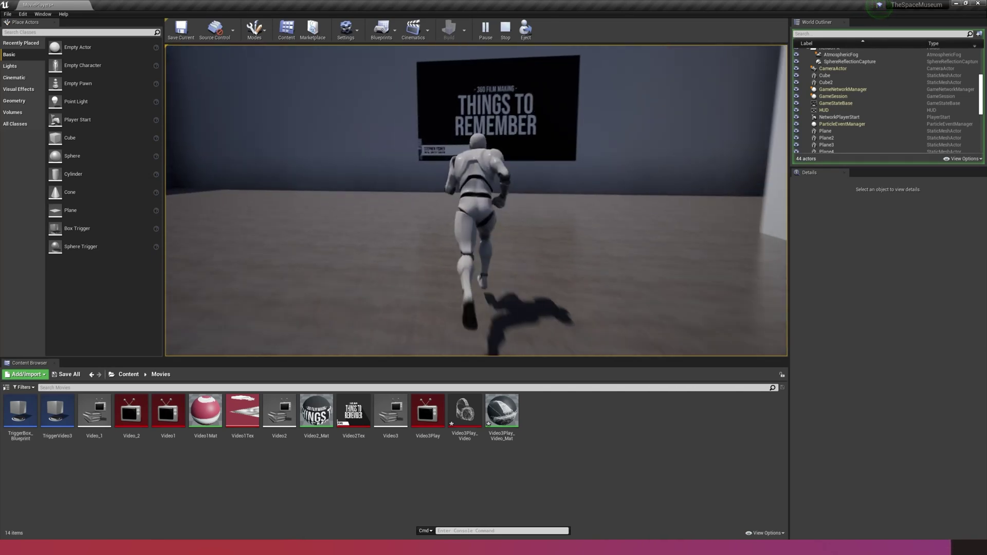
key(w)
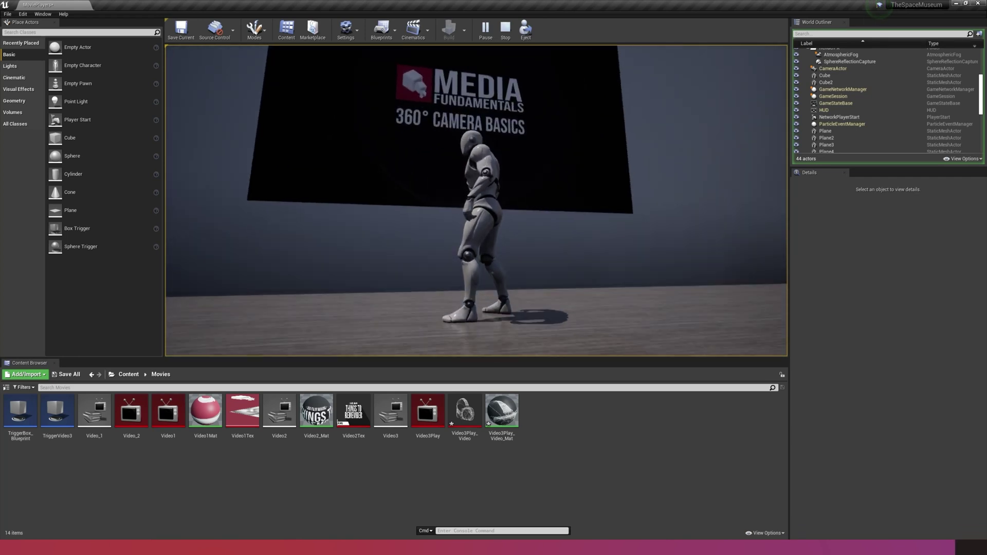
key(d)
key(w)
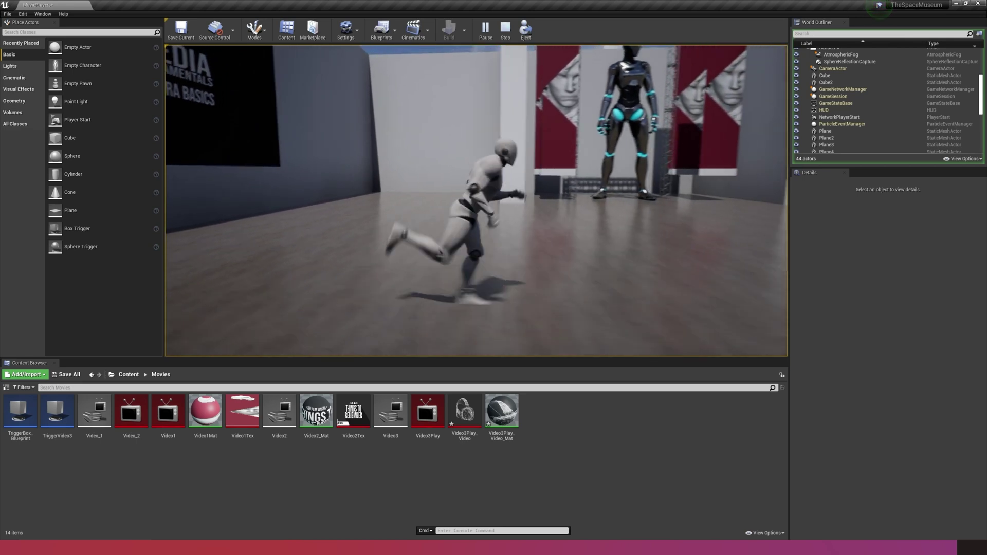
key(w)
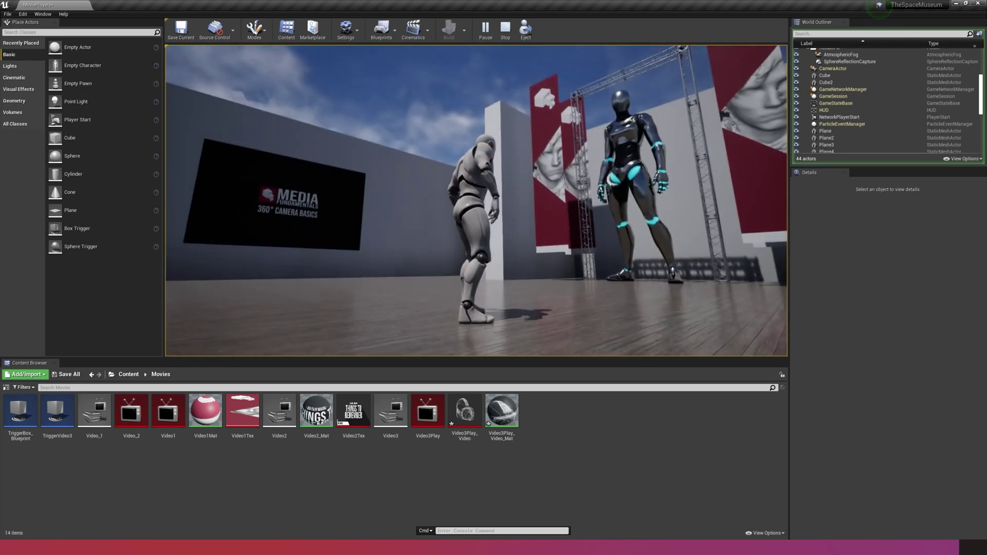